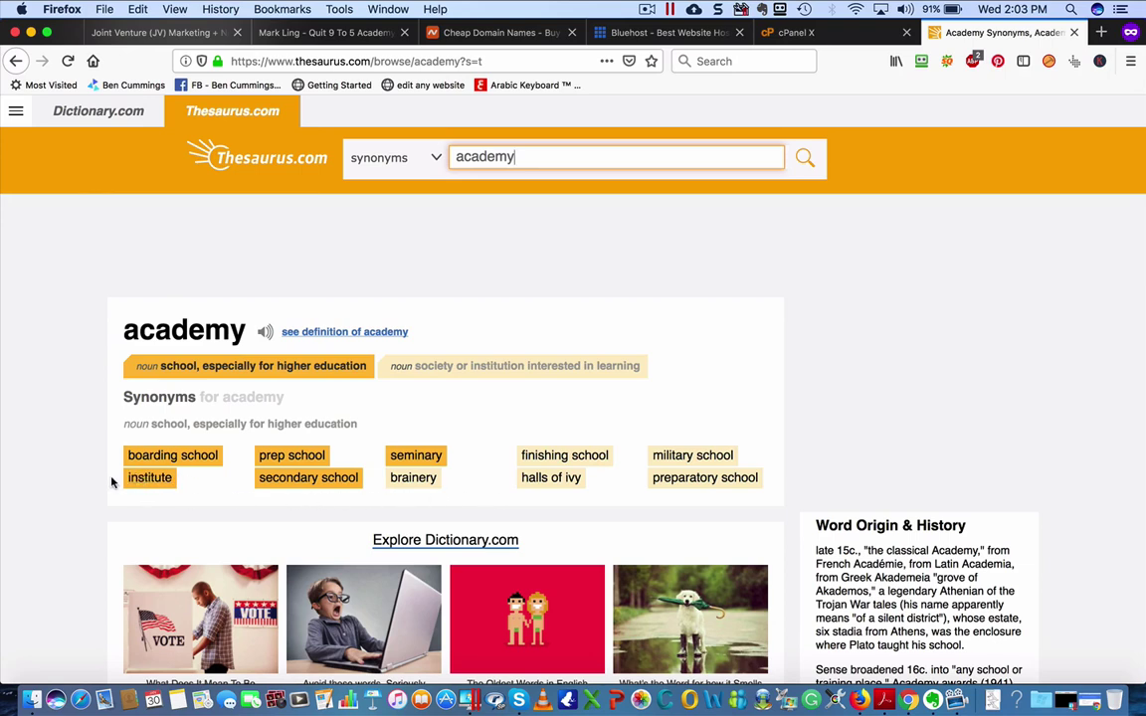
# Highlight 'institute' among the Thesaurus.com synonyms for 'academy'.
pyautogui.click(155, 479)
pyautogui.moveTo(156, 481); pyautogui.dragTo(108, 482)
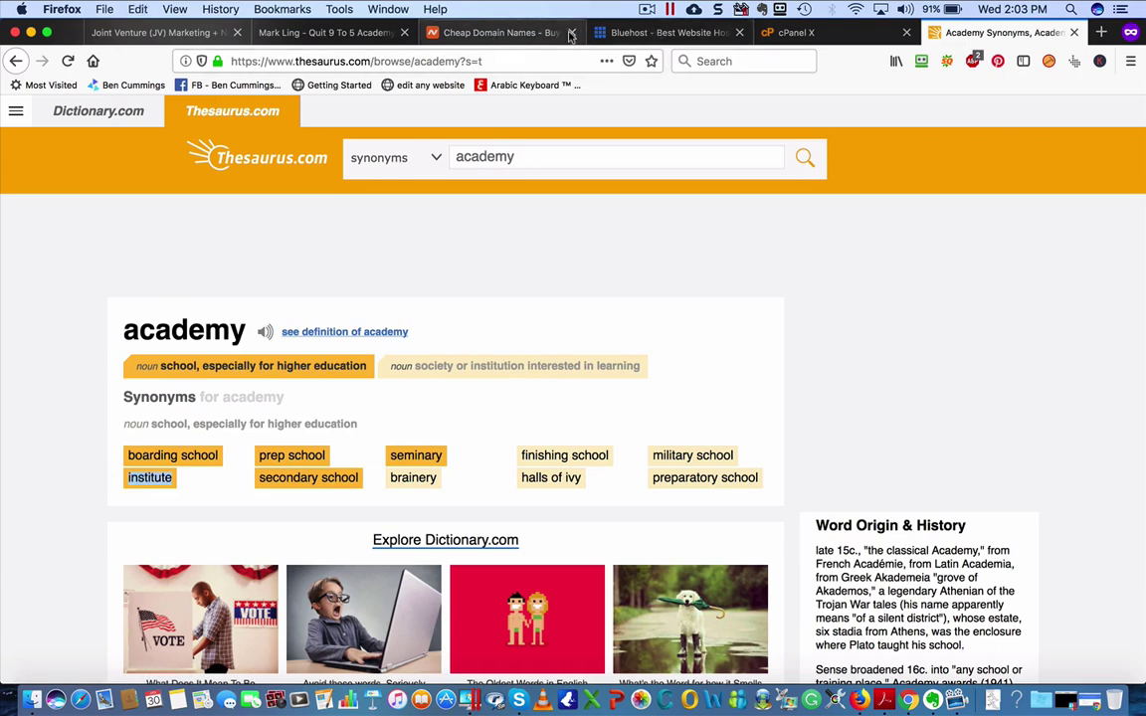
# Search Namecheap for 'quit9to5institute' and add quit9to5institute.com ($8.88/yr) to the cart.
pyautogui.click(488, 34)
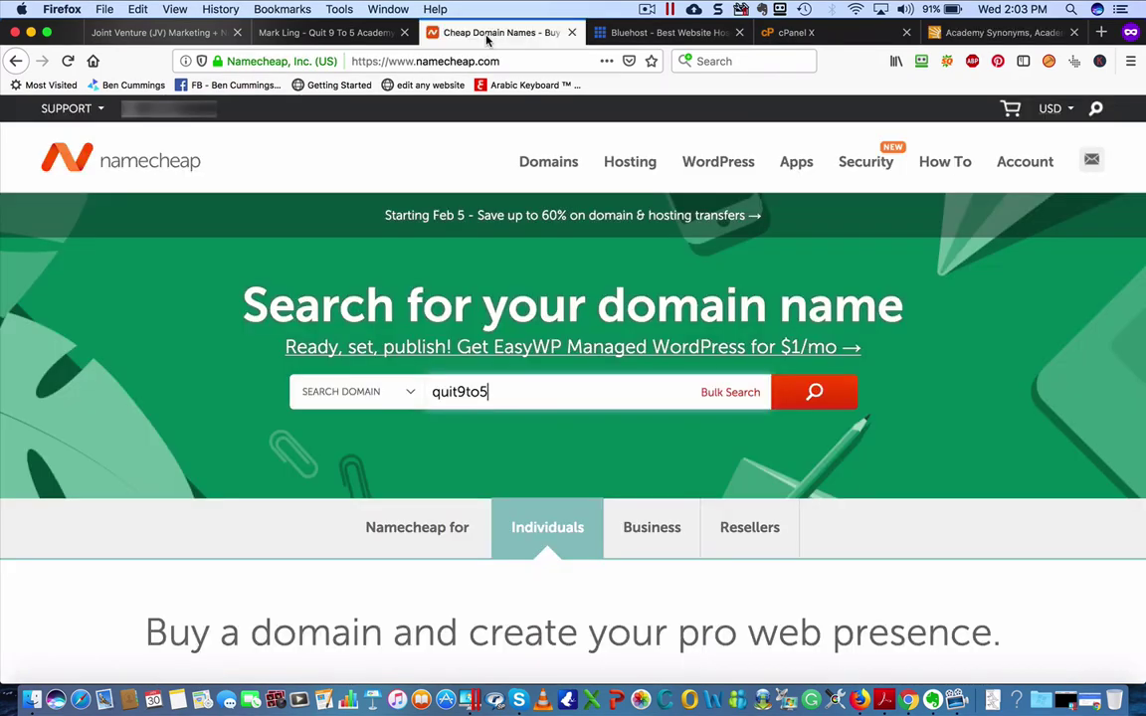
pyautogui.write('institute')
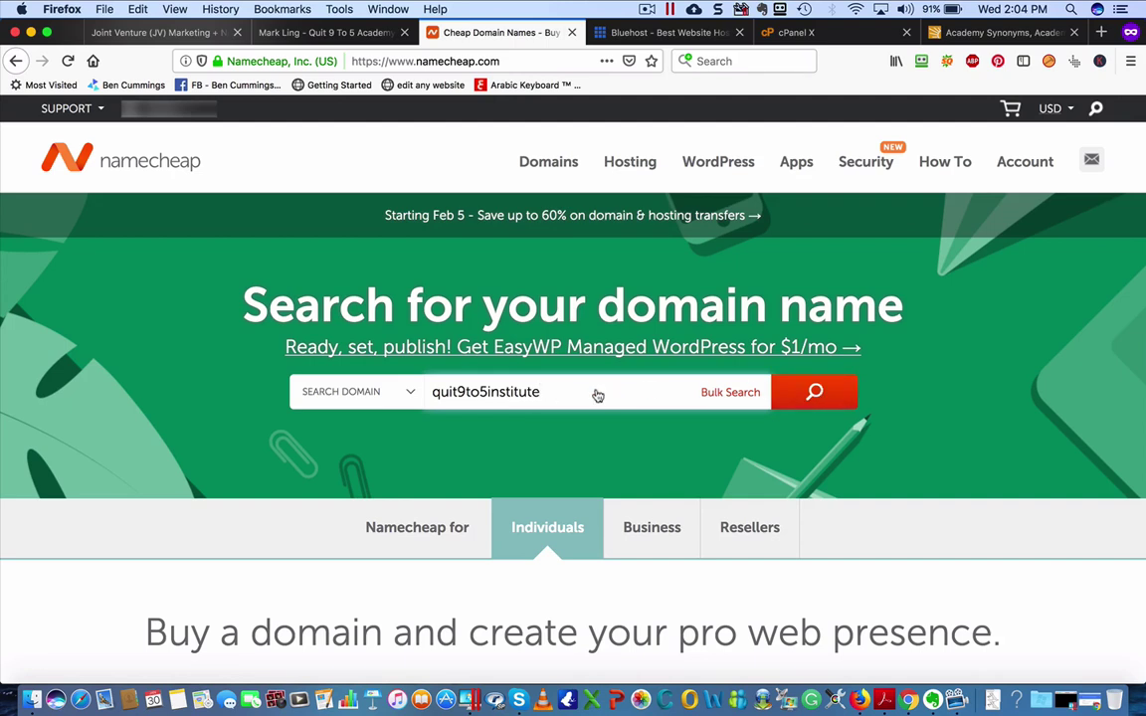
pyautogui.click(786, 396)
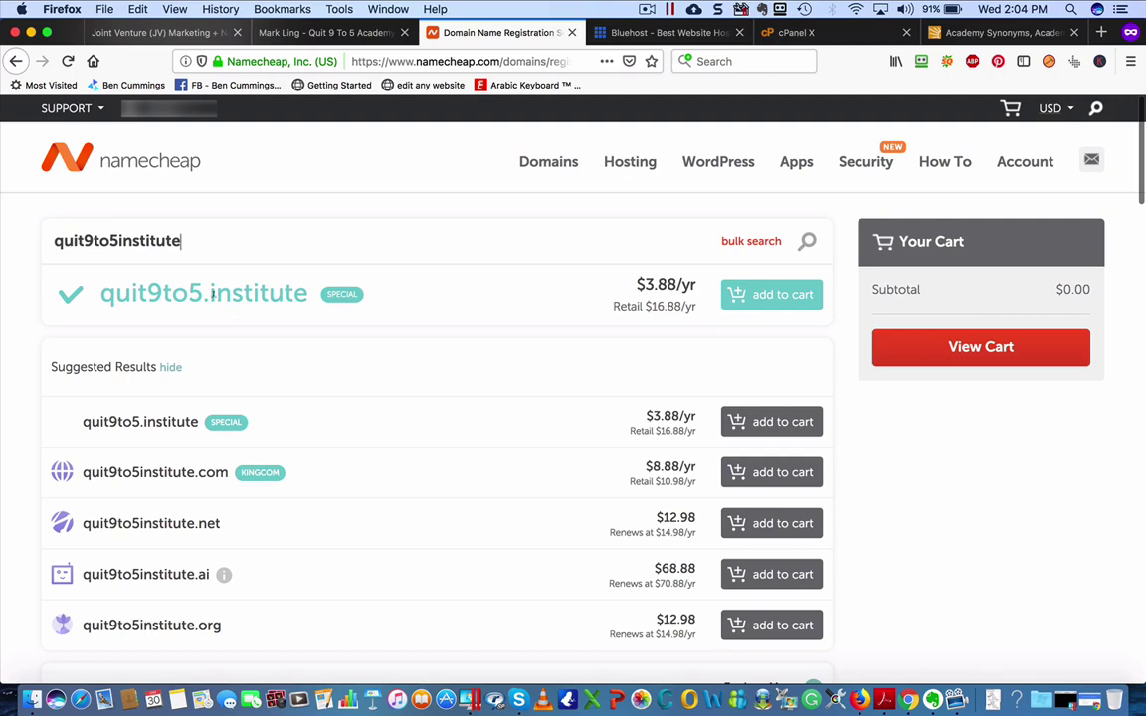
pyautogui.moveTo(199, 293); pyautogui.dragTo(295, 292)
pyautogui.scroll(-2, 346, 289)
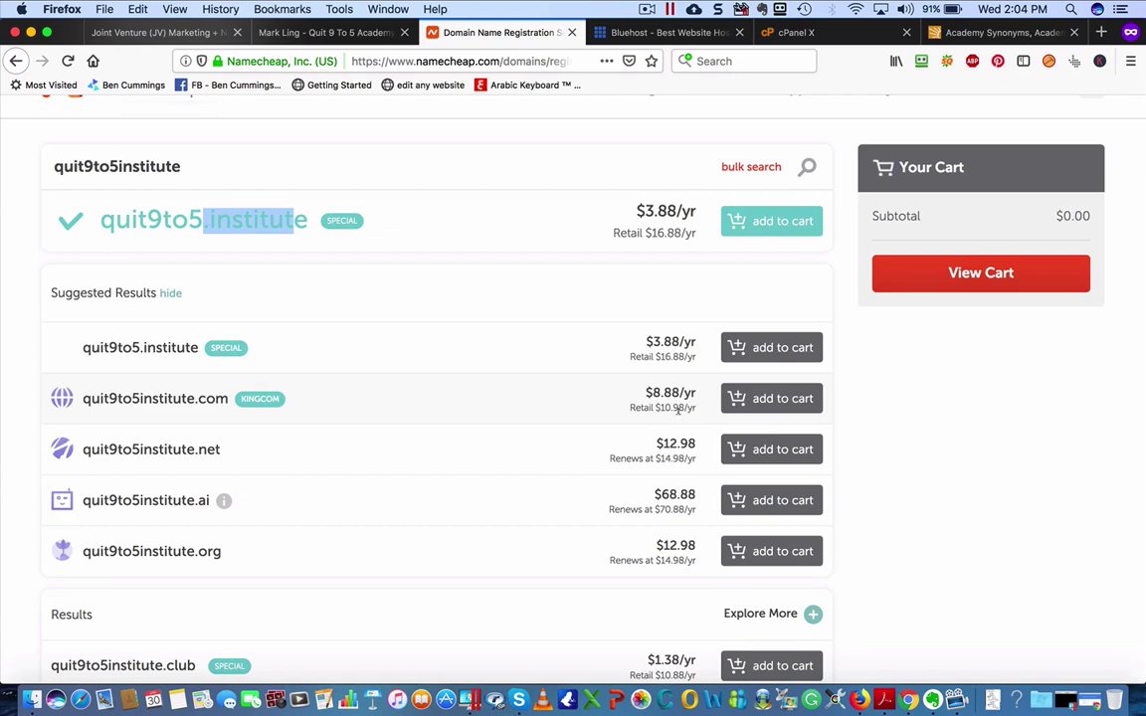
pyautogui.click(758, 400)
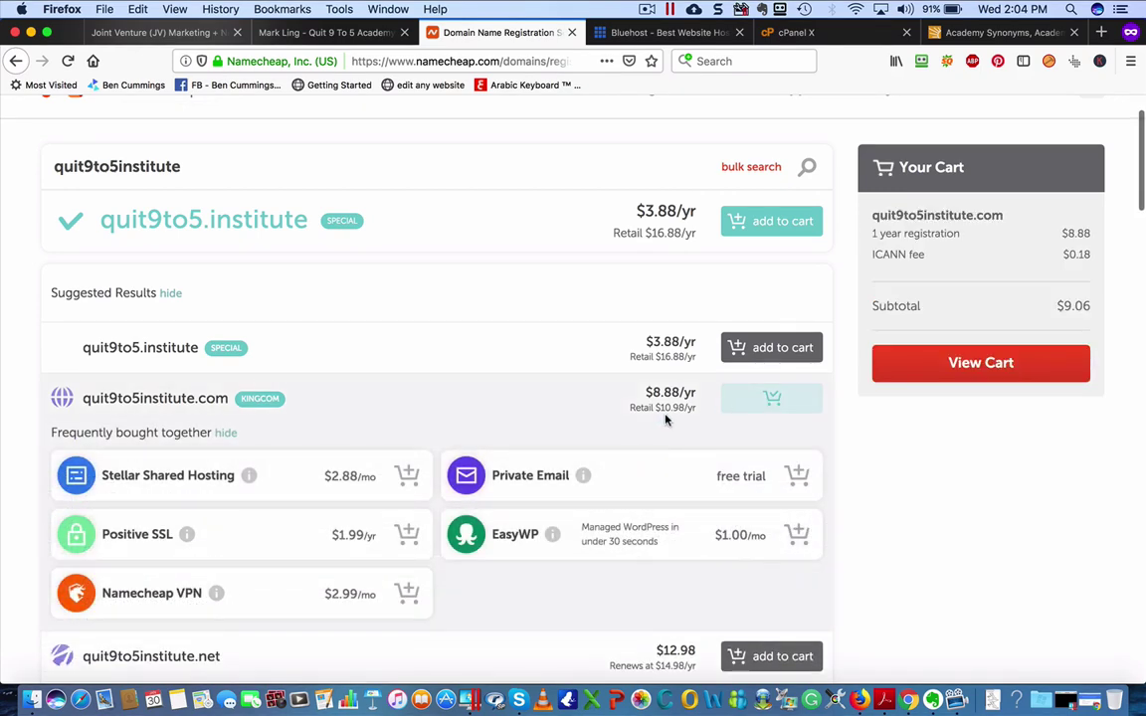
# Scroll past the suggested domains and view the cart holding quit9to5institute.com at $9.06.
pyautogui.scroll(-2, 591, 434)
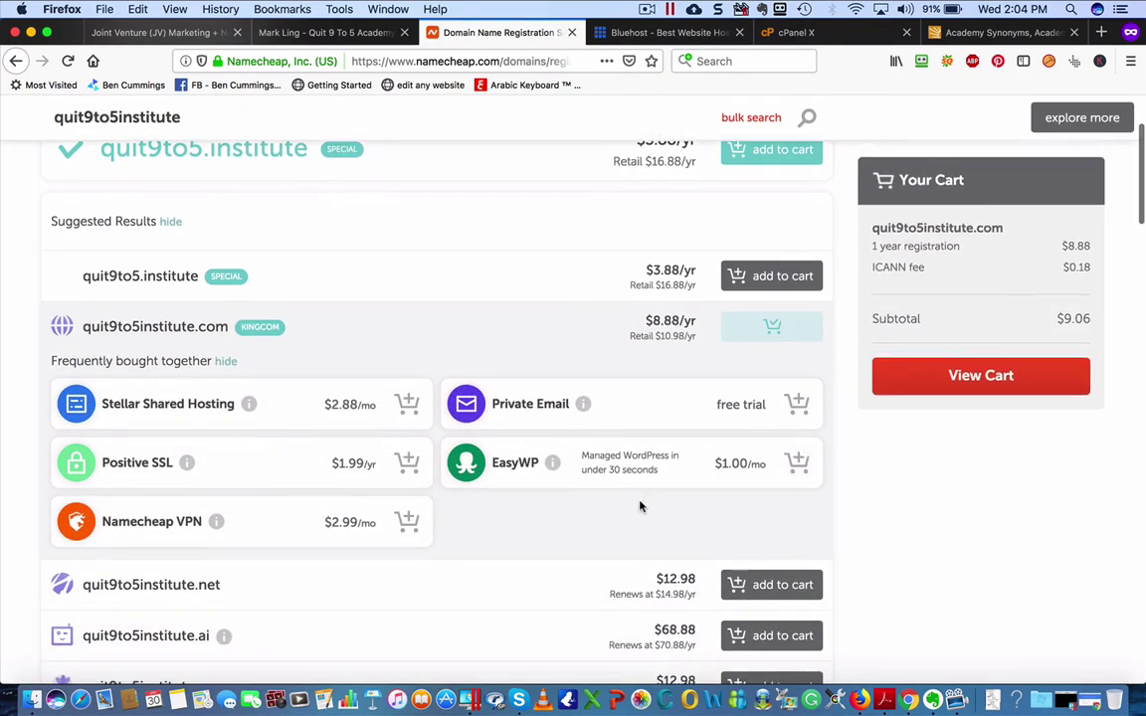
pyautogui.scroll(-1, 640, 507)
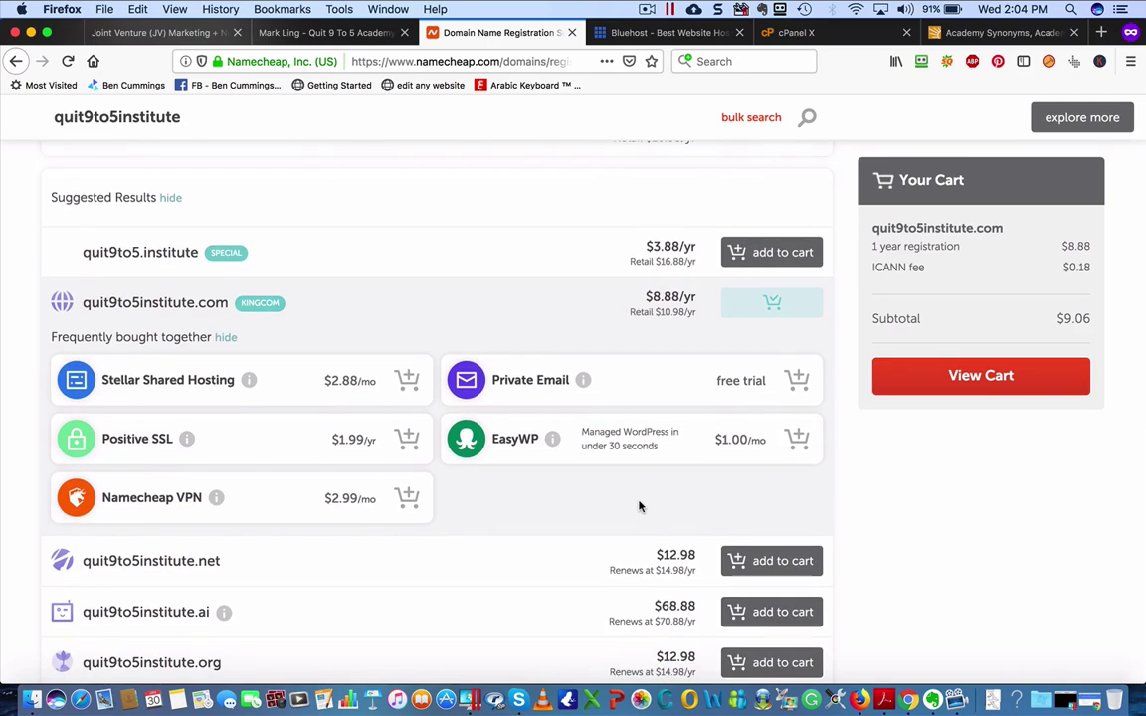
pyautogui.scroll(-1, 639, 507)
pyautogui.scroll(-1, 941, 516)
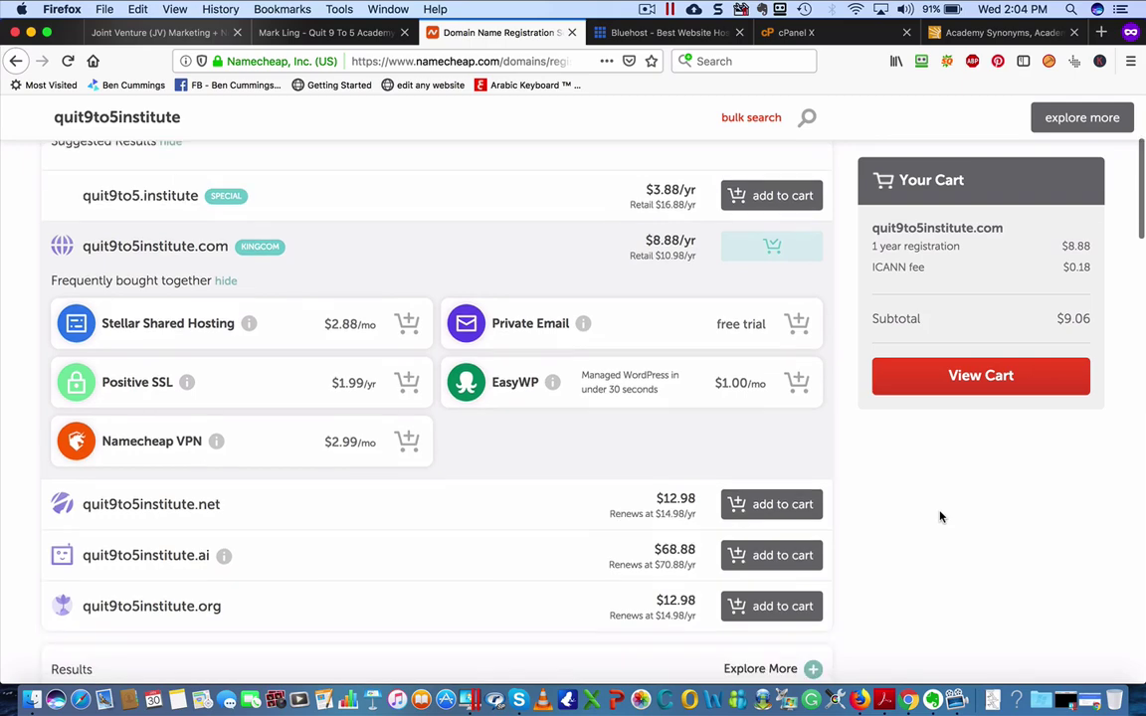
pyautogui.scroll(-1, 941, 516)
pyautogui.scroll(-1, 941, 517)
pyautogui.scroll(-5, 941, 517)
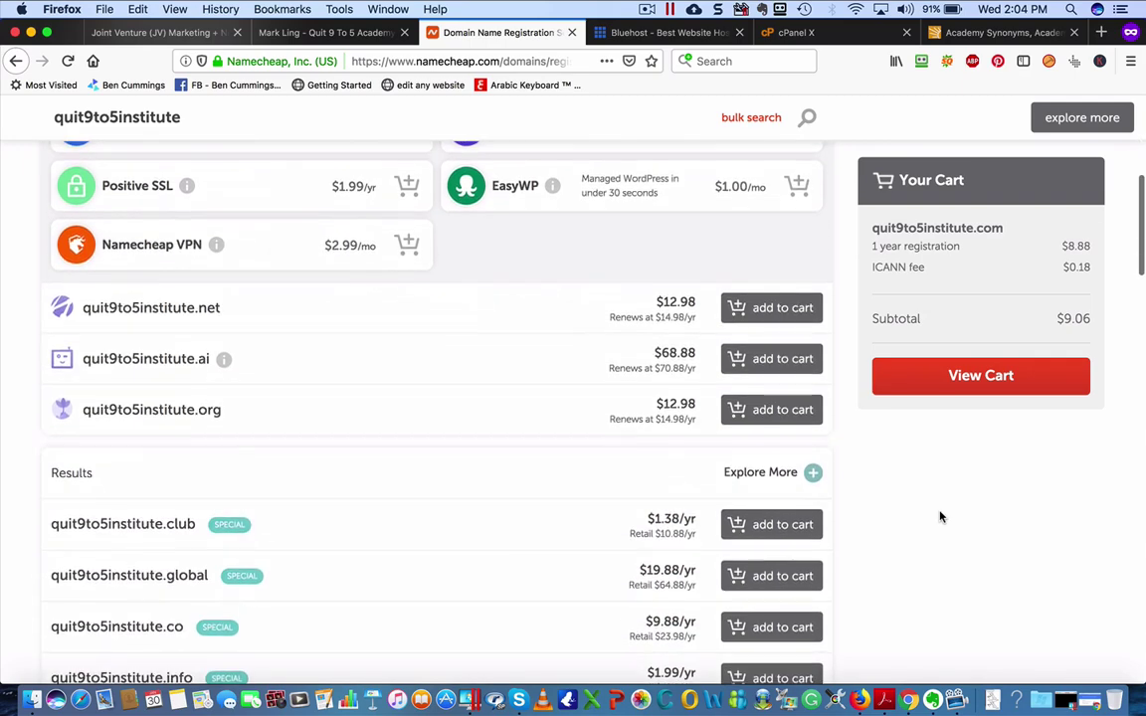
pyautogui.click(967, 381)
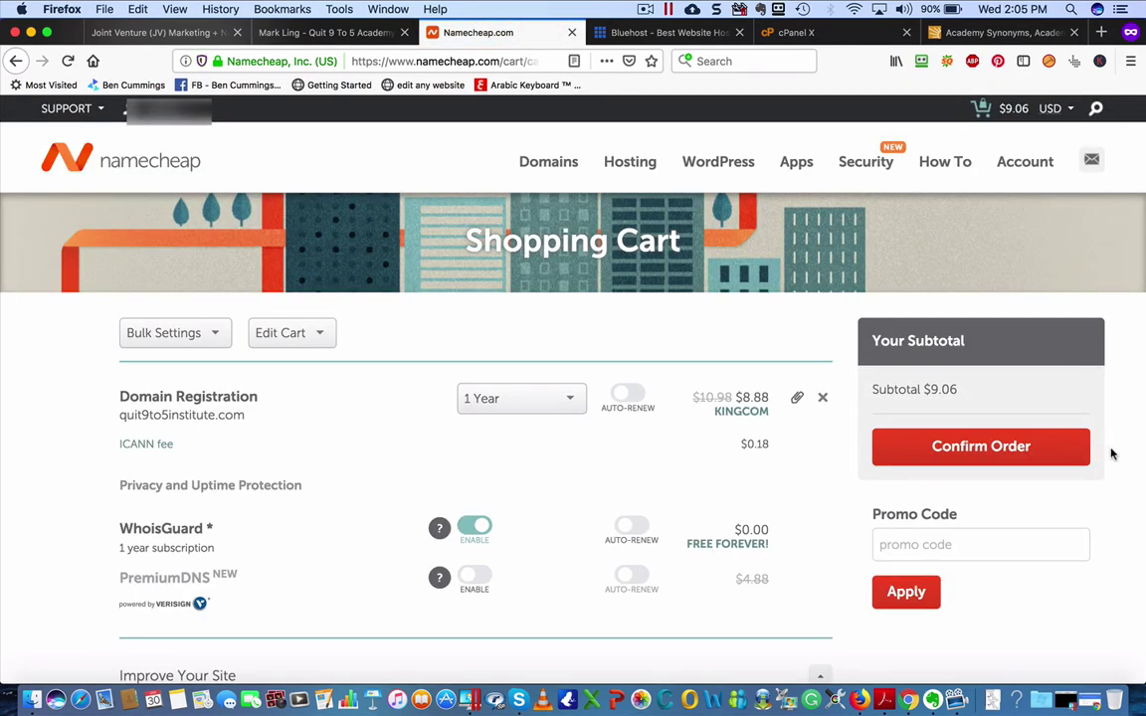
# Review the cart's free 1-year WhoisGuard item and confirm the $9.06 quit9to5institute.com order.
pyautogui.scroll(-1, 1111, 454)
pyautogui.scroll(1, 1111, 454)
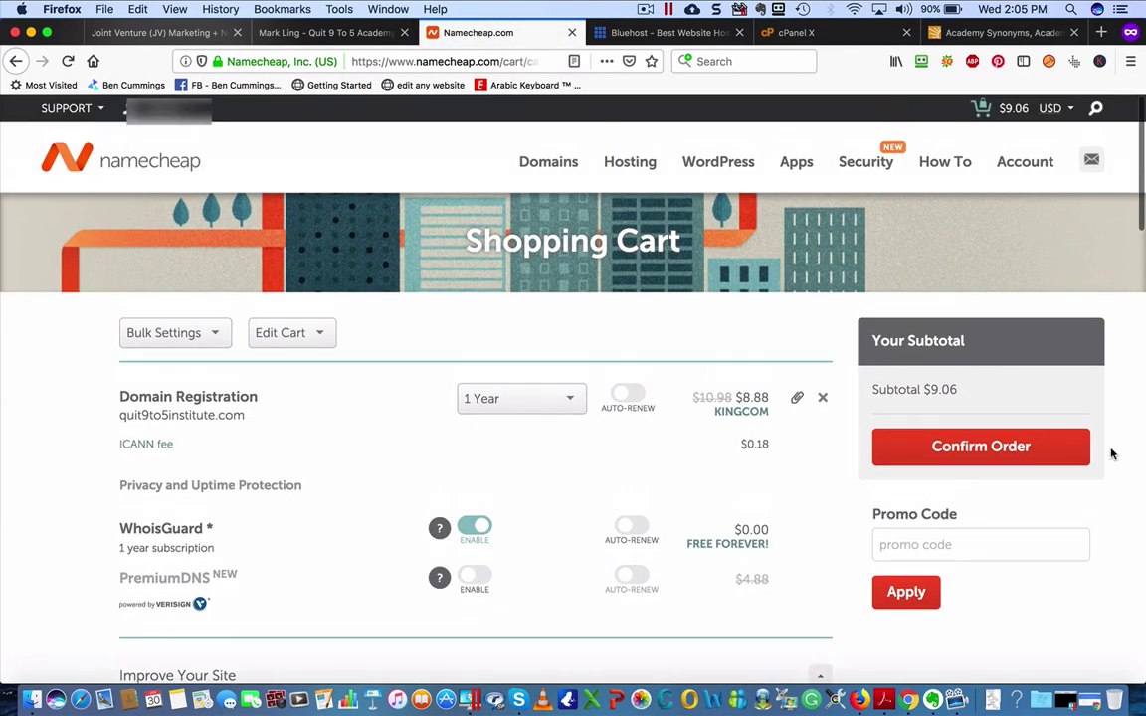
pyautogui.scroll(-2, 1111, 454)
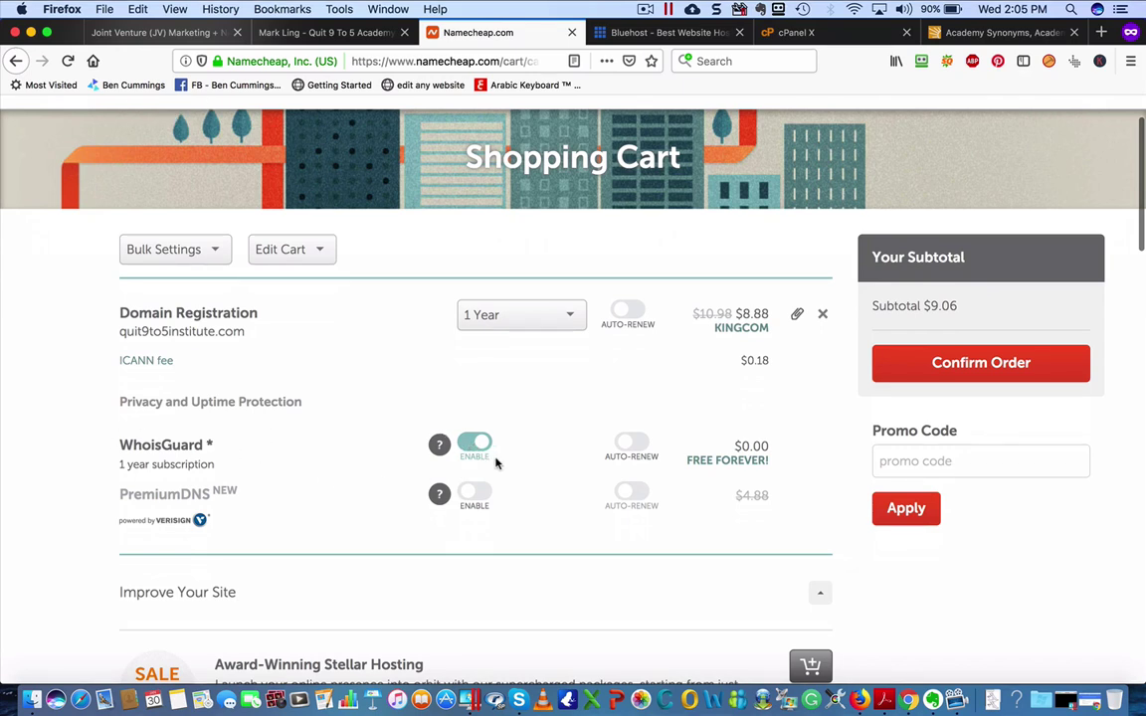
pyautogui.moveTo(103, 471); pyautogui.dragTo(241, 471)
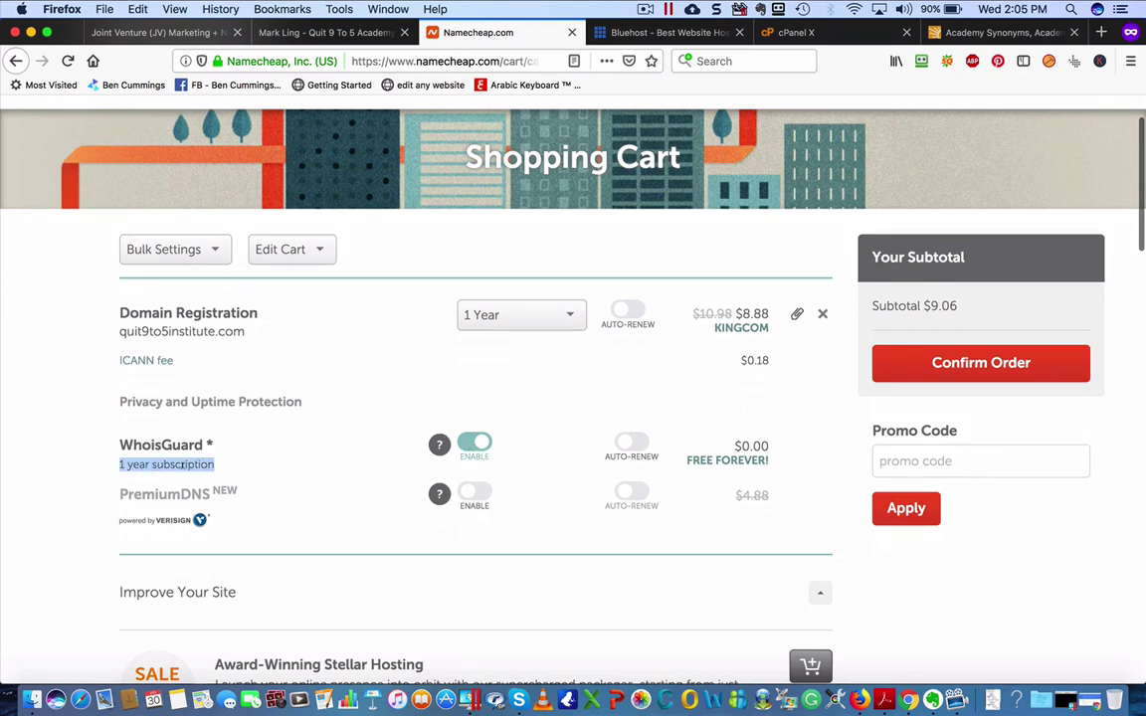
pyautogui.click(232, 472)
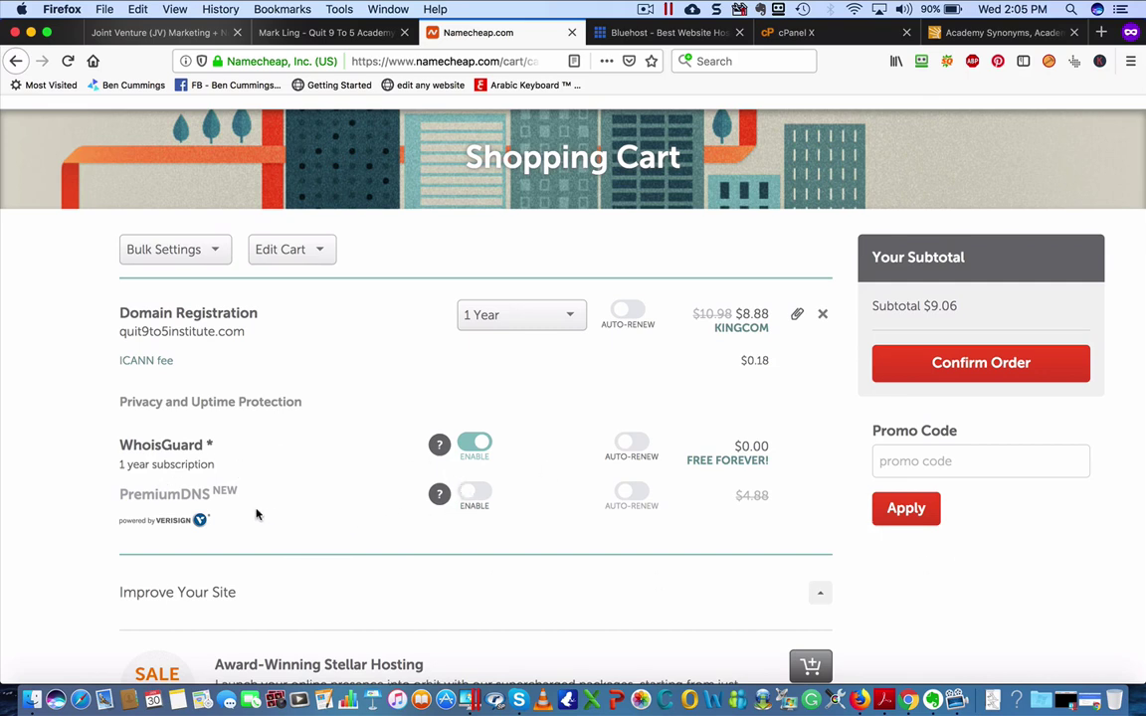
pyautogui.scroll(-2, 363, 552)
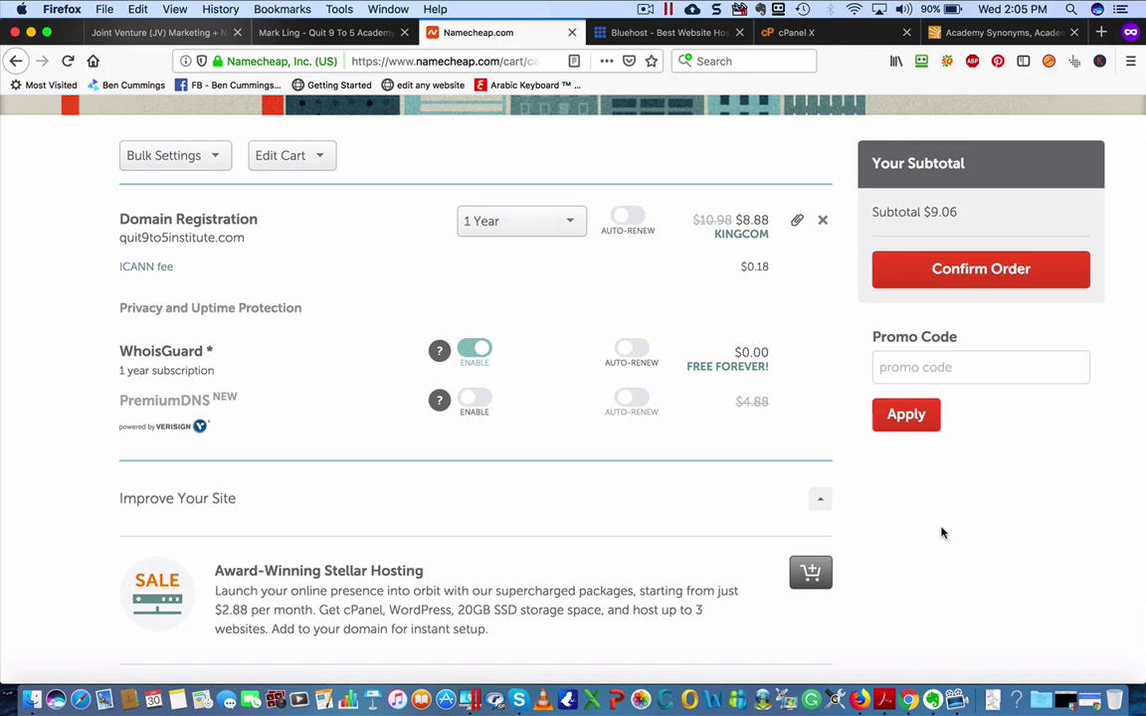
pyautogui.scroll(-3, 942, 533)
pyautogui.scroll(-6, 942, 533)
pyautogui.scroll(-5, 433, 258)
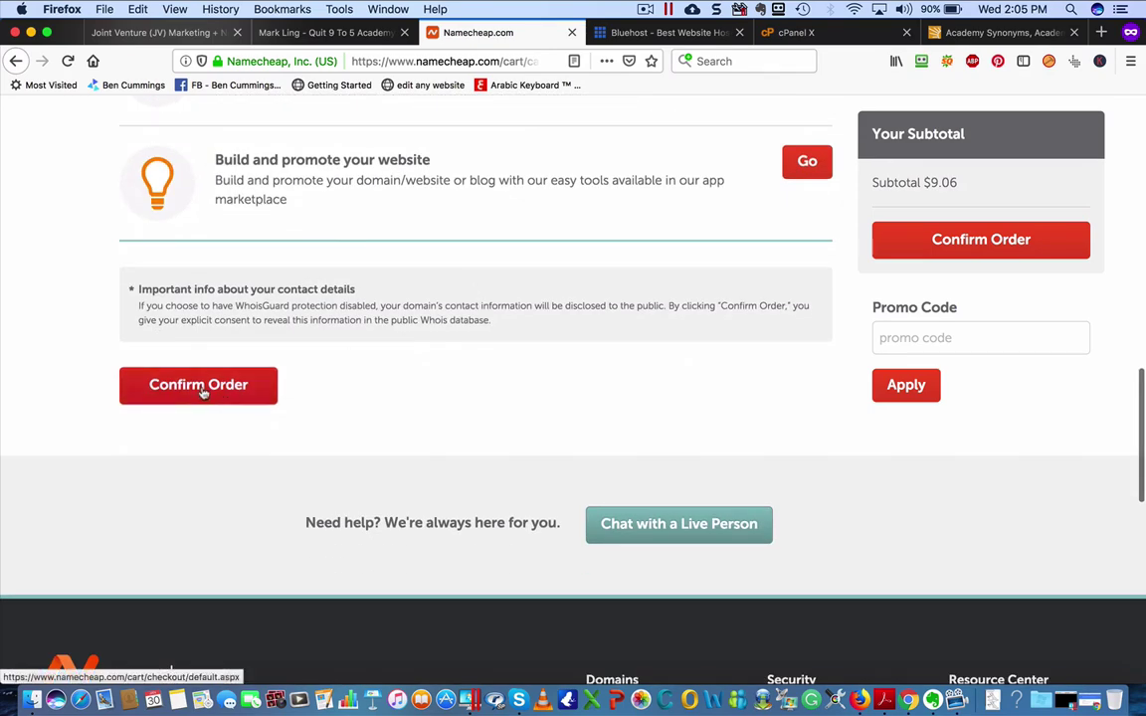
pyautogui.click(202, 390)
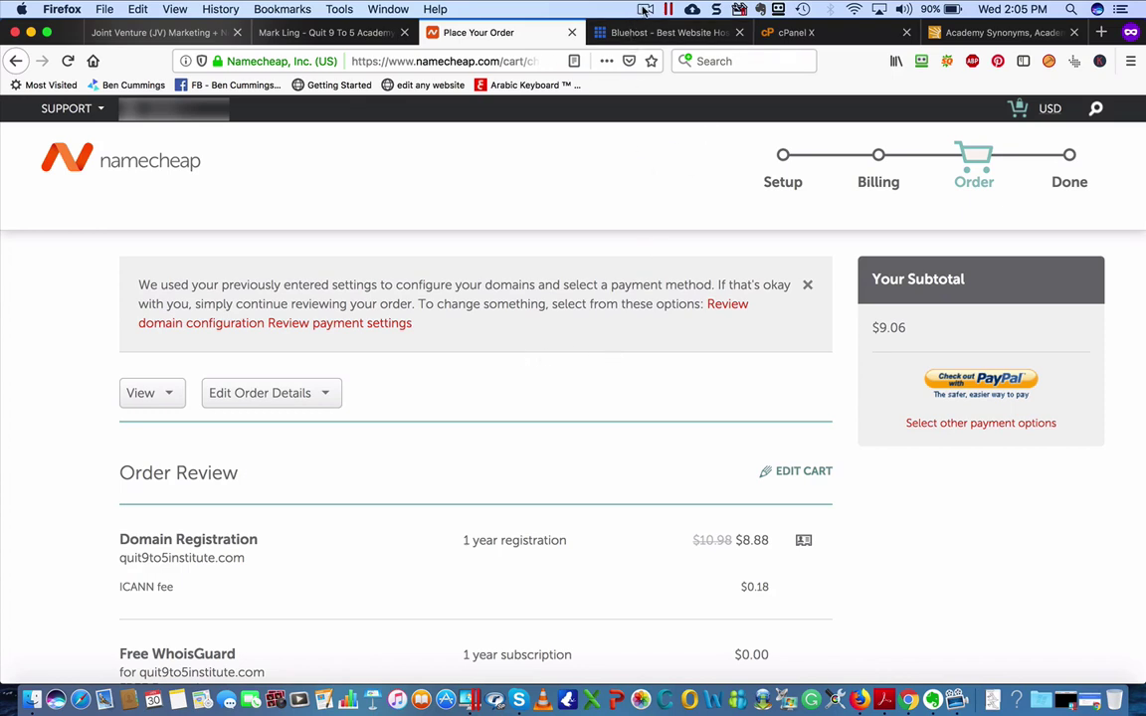
# Complete checkout and go to the Dashboard listing quit9to5institute.com, expiring Jan 30, 2020.
pyautogui.click(645, 9)
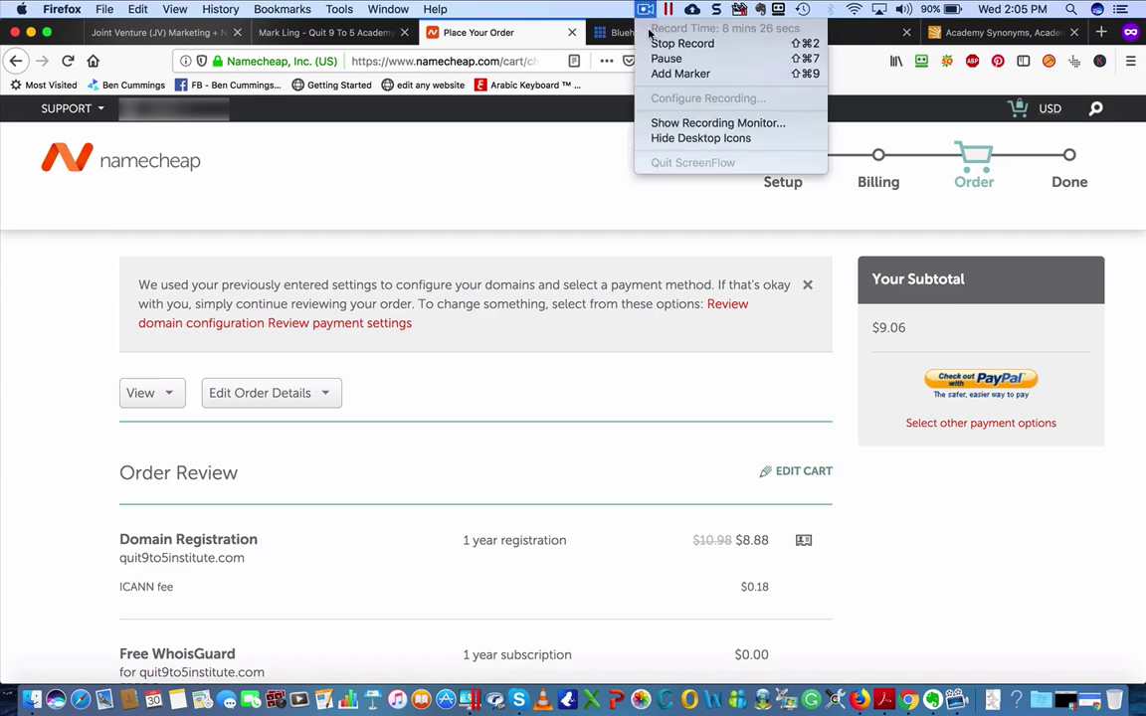
pyautogui.click(664, 58)
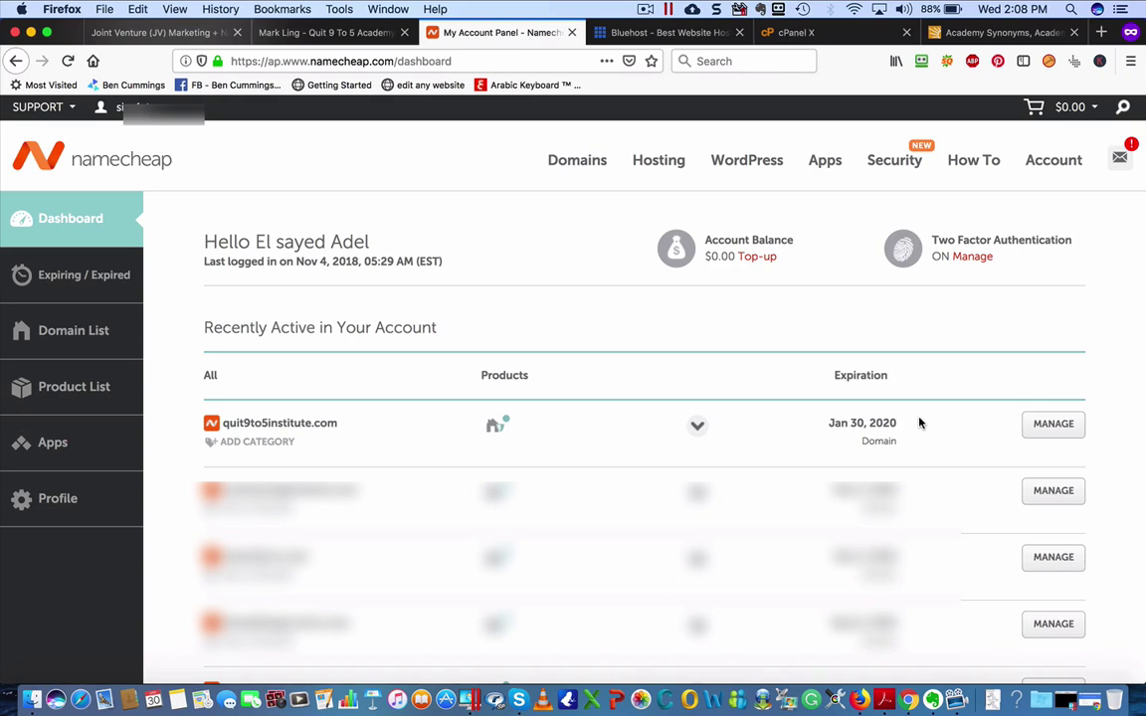
# Open the quit9to5institute.com management page, then switch to the Bluehost homepage.
pyautogui.click(1052, 425)
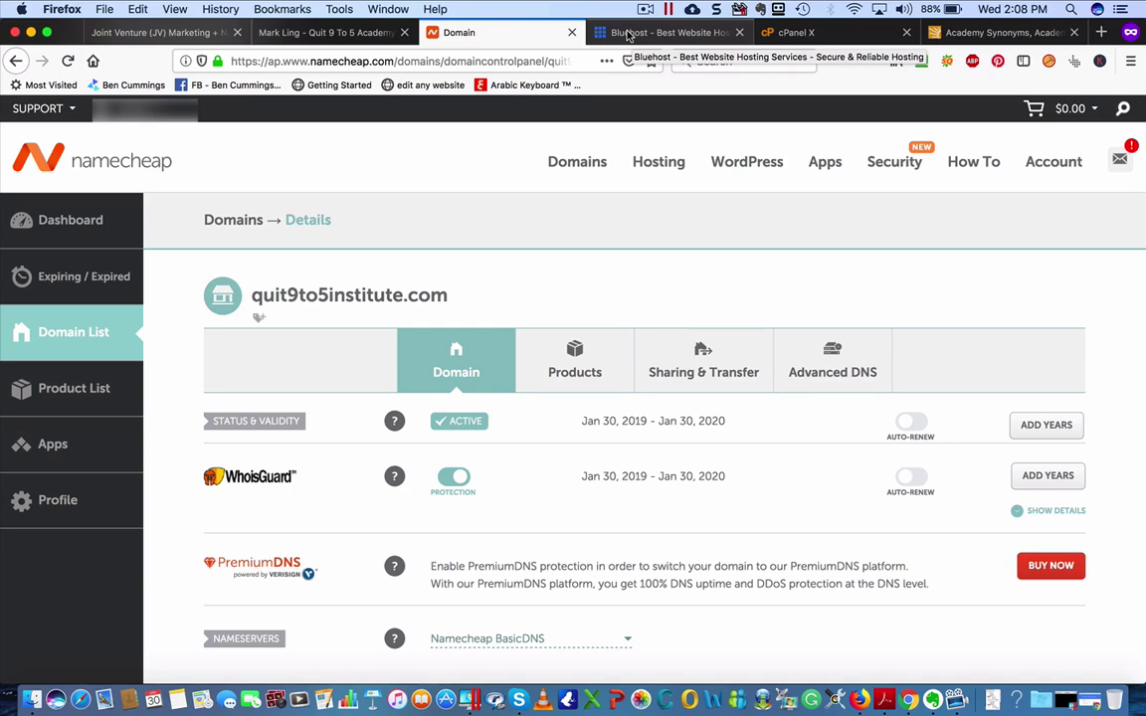
pyautogui.click(628, 33)
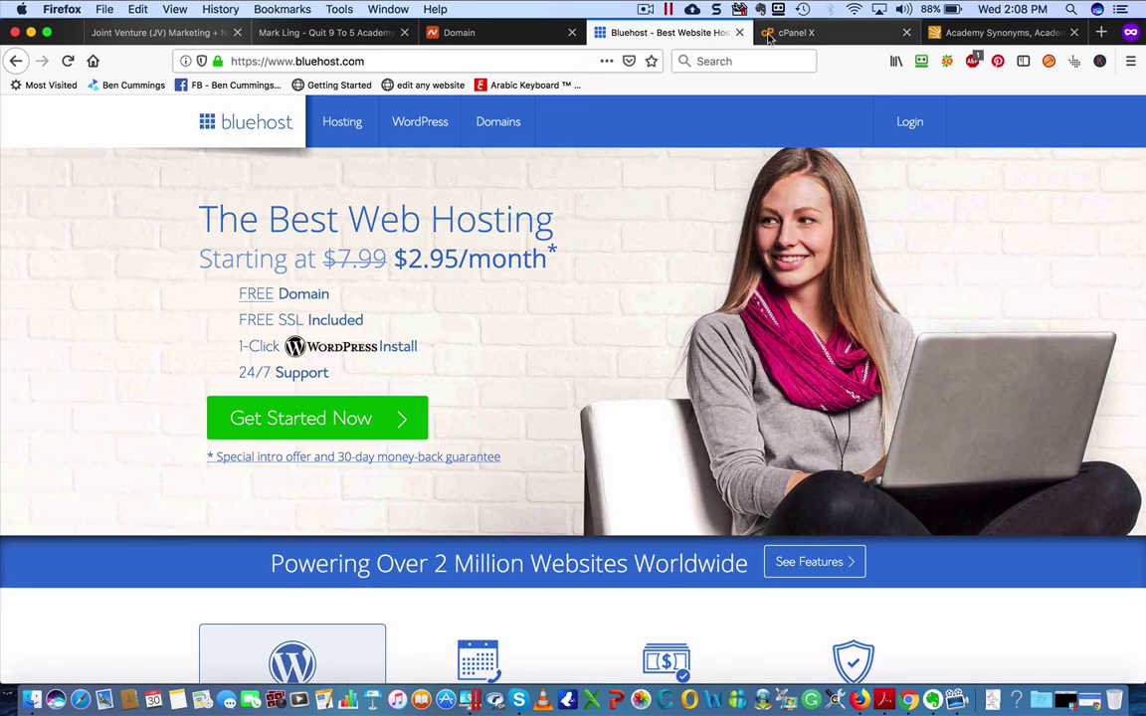
pyautogui.rightClick(675, 40)
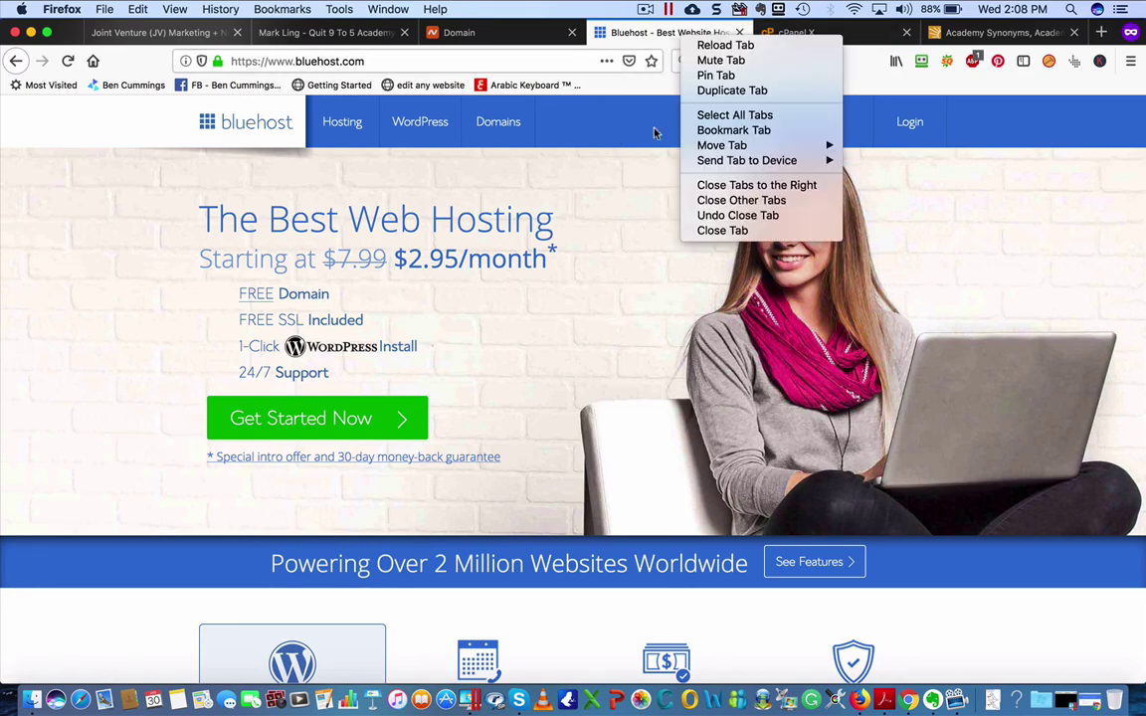
pyautogui.click(631, 205)
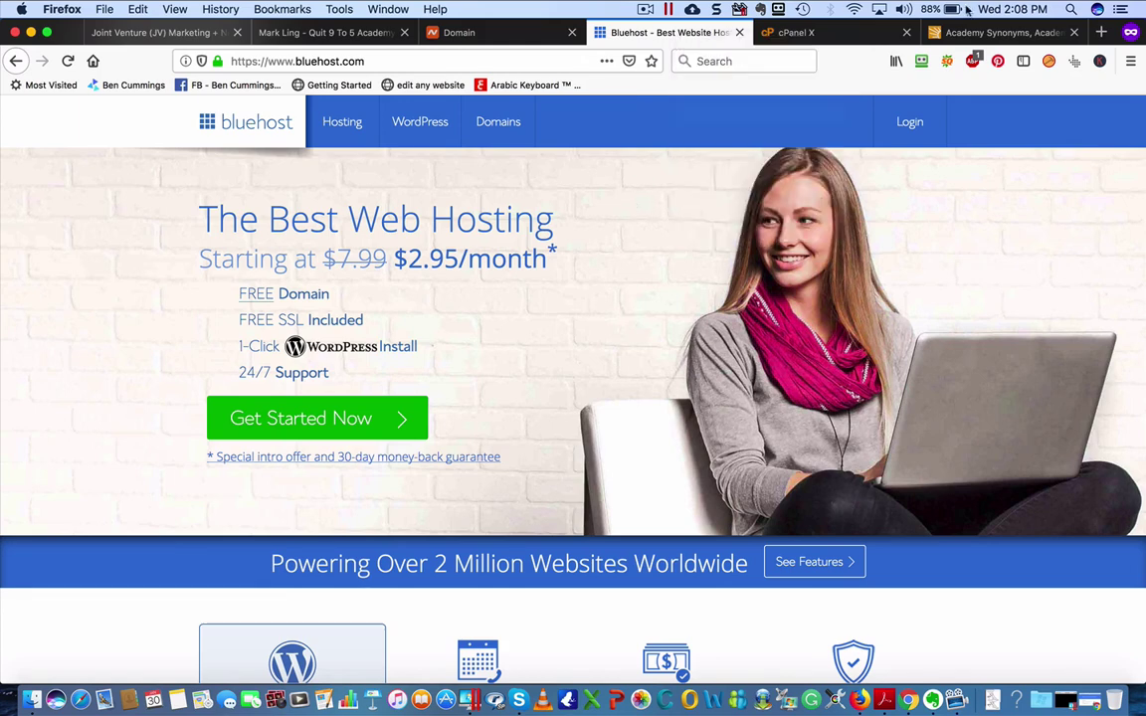
pyautogui.press('super+t')
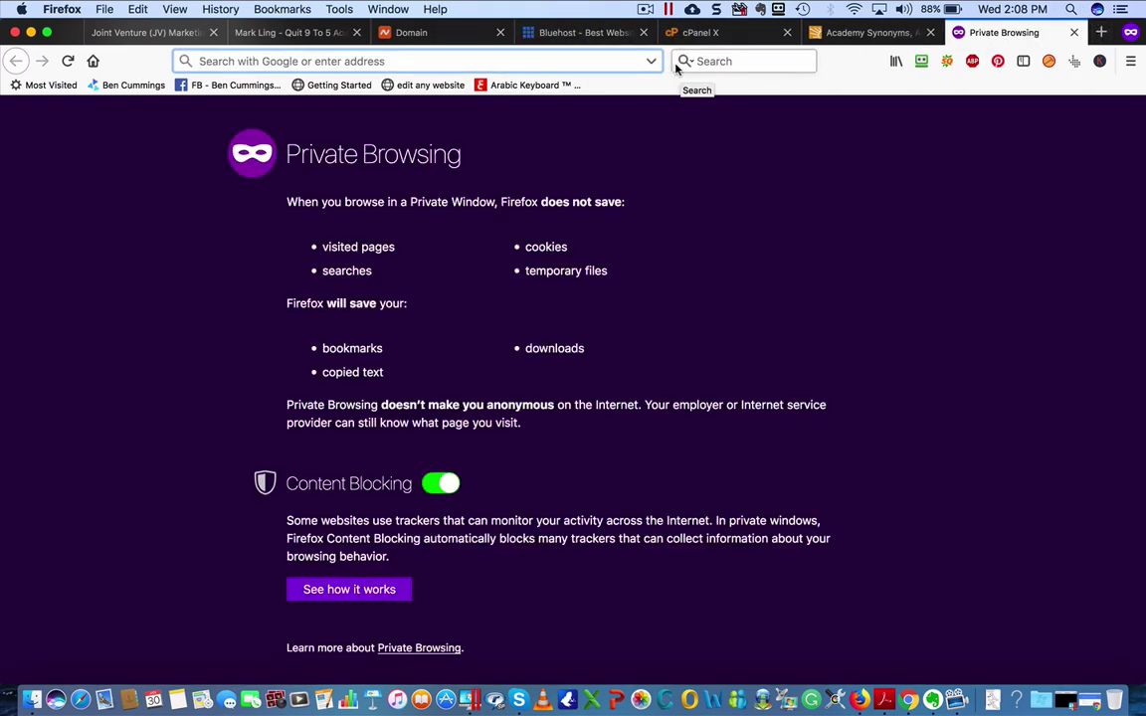
pyautogui.write('hostgator.com')
pyautogui.press('Return')
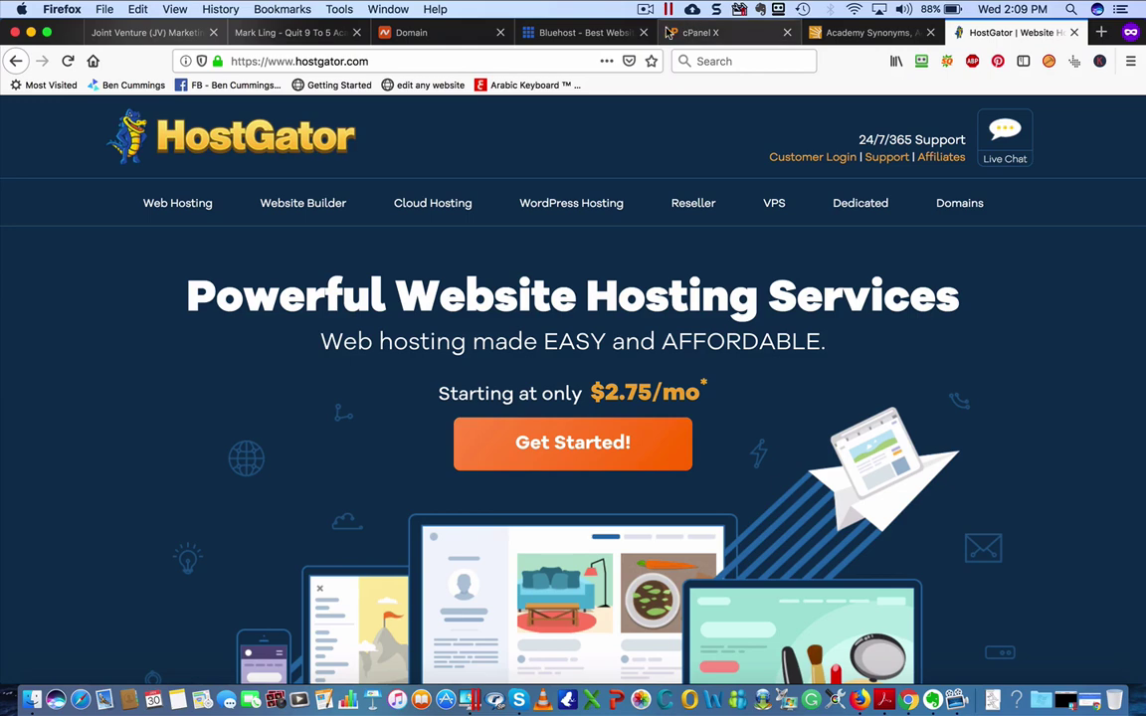
pyautogui.click(549, 34)
pyautogui.click(1073, 32)
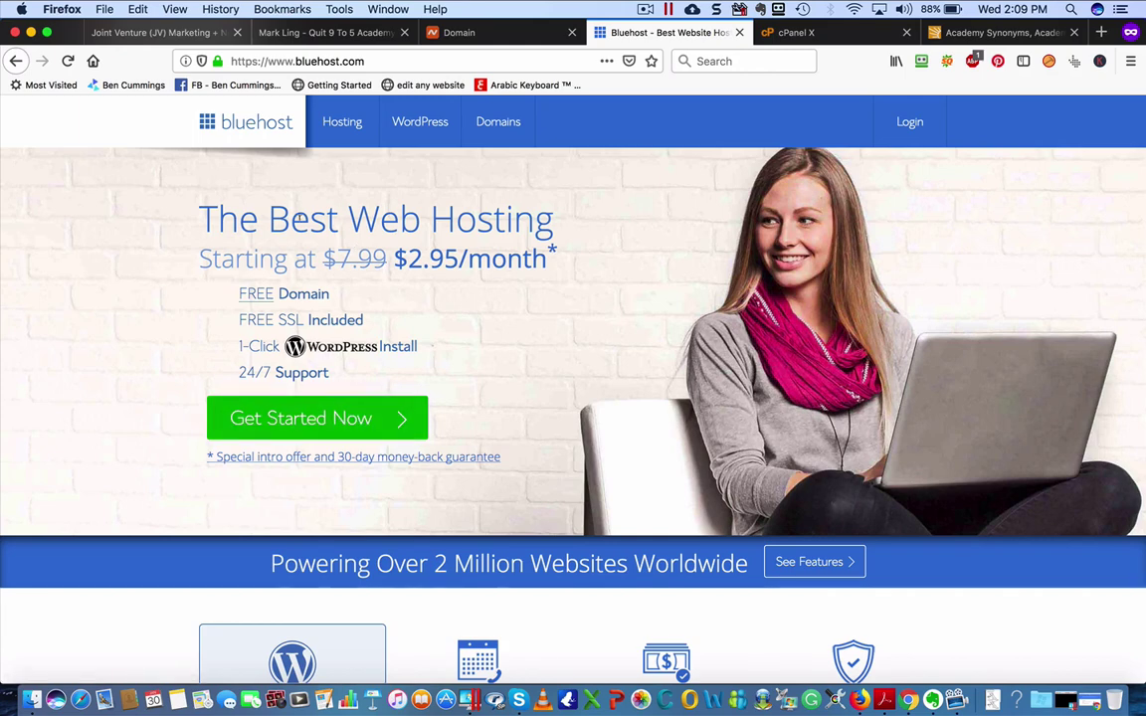
pyautogui.moveTo(394, 261); pyautogui.dragTo(548, 257)
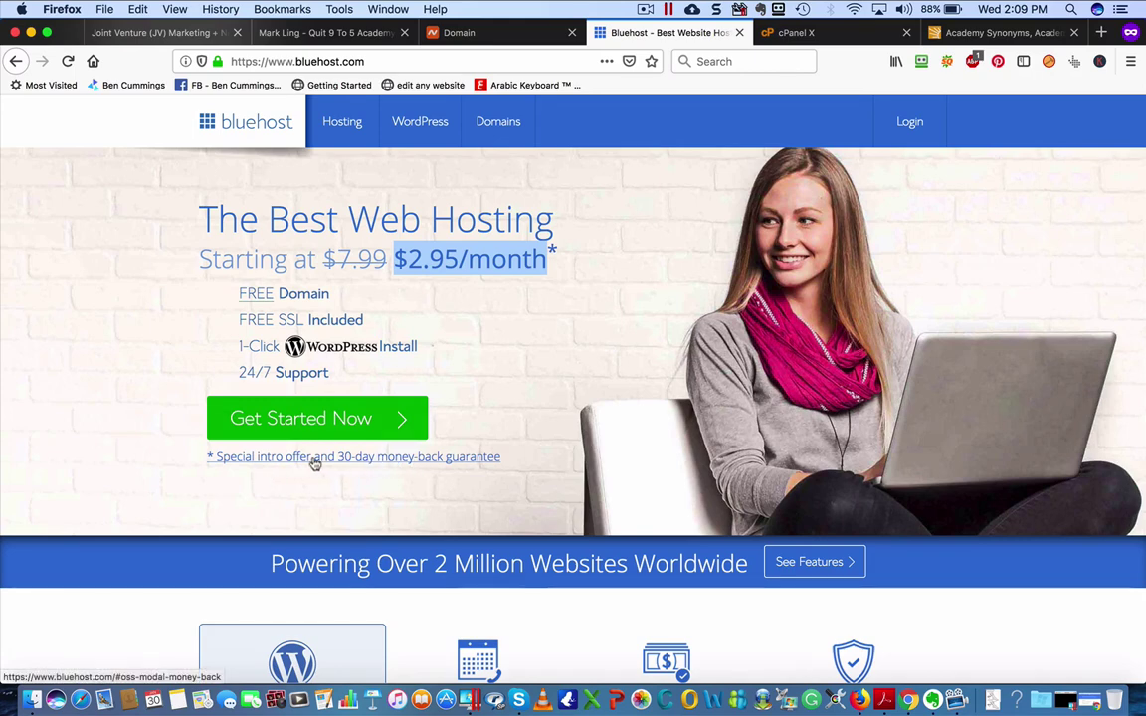
pyautogui.click(316, 430)
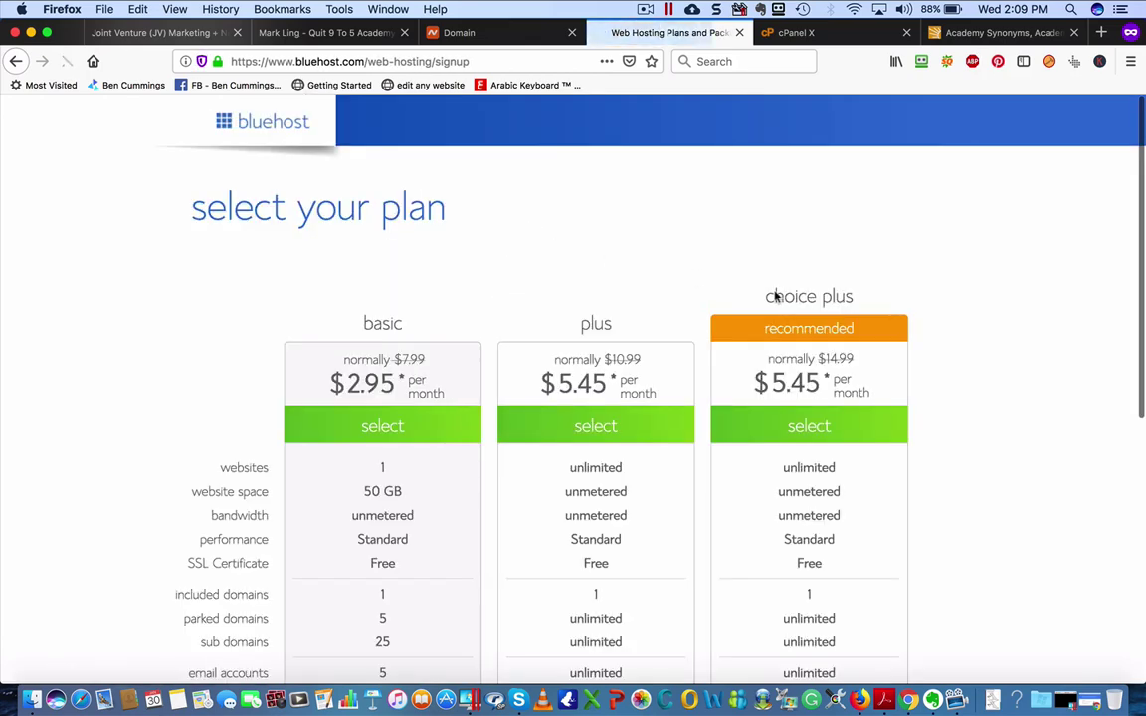
pyautogui.scroll(-3, 869, 325)
pyautogui.scroll(2, 871, 326)
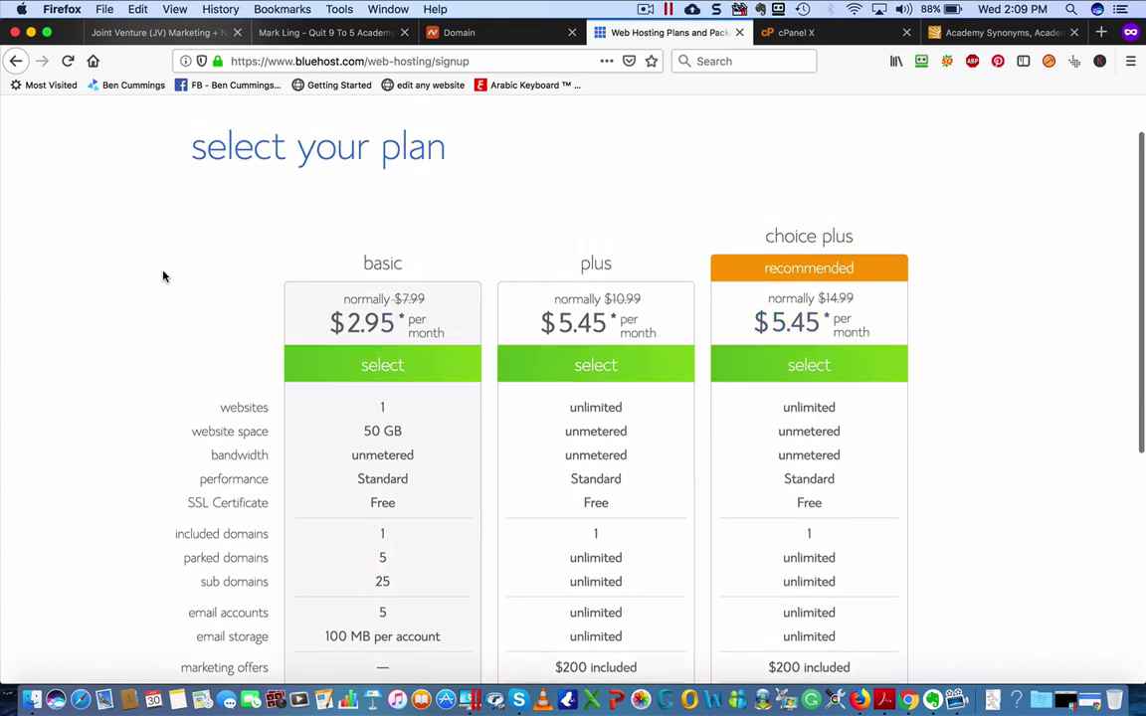
pyautogui.scroll(-1, 165, 276)
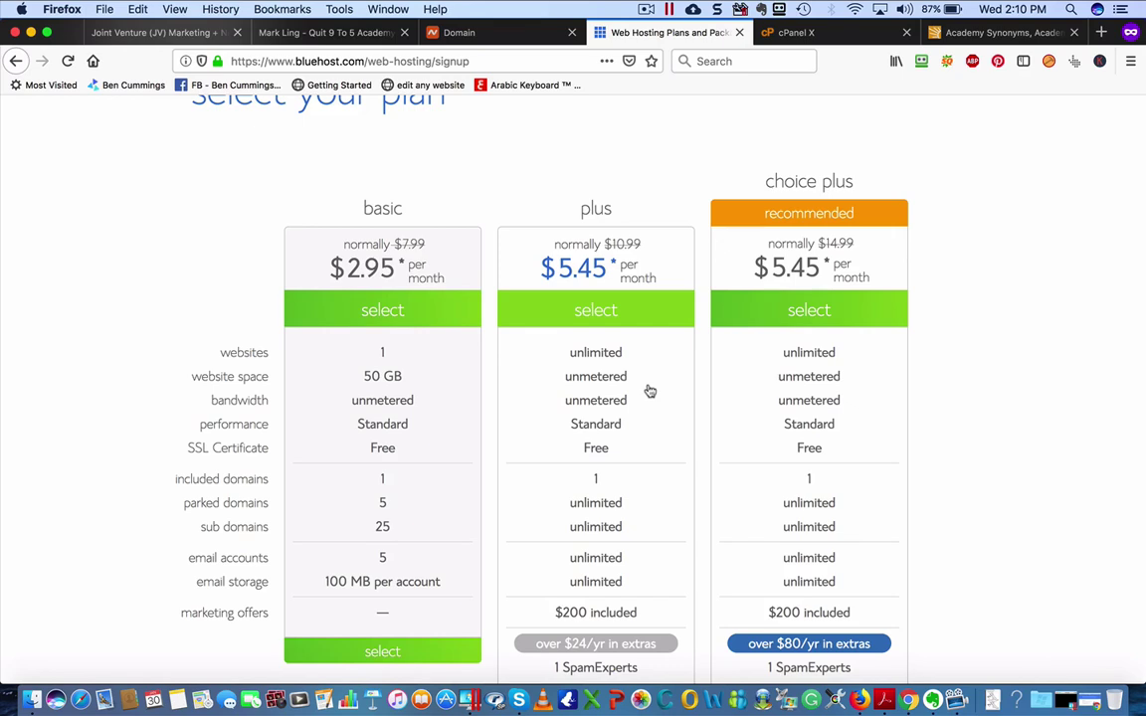
pyautogui.scroll(-1, 645, 404)
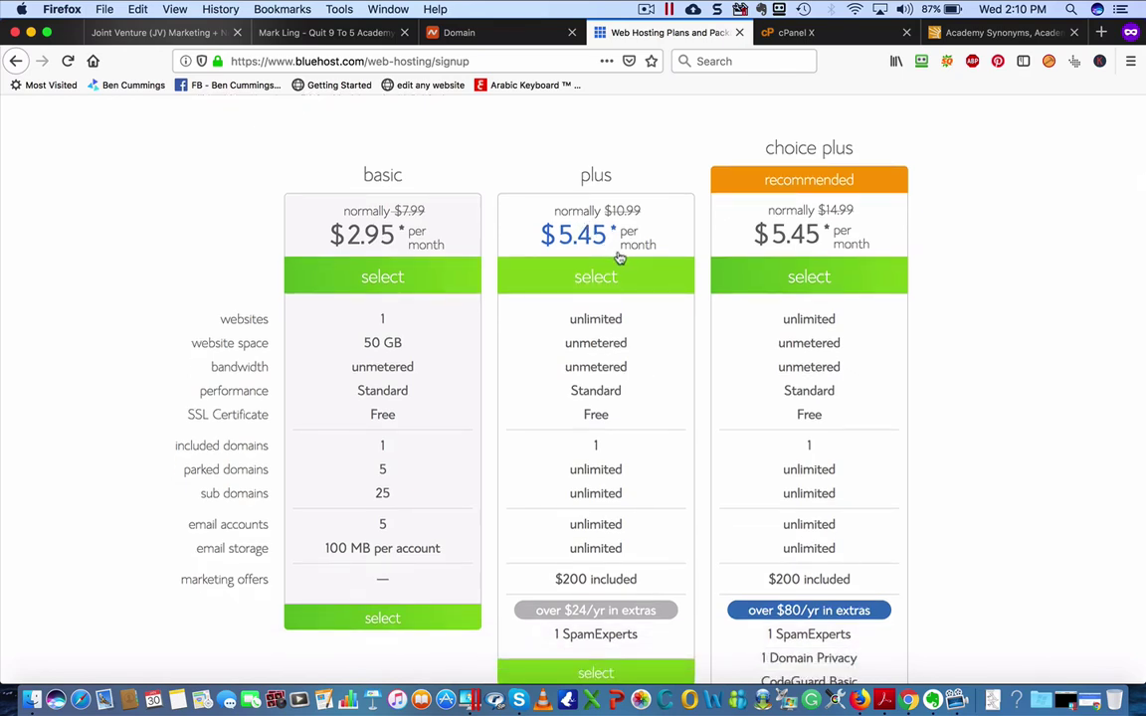
pyautogui.scroll(-3, 615, 318)
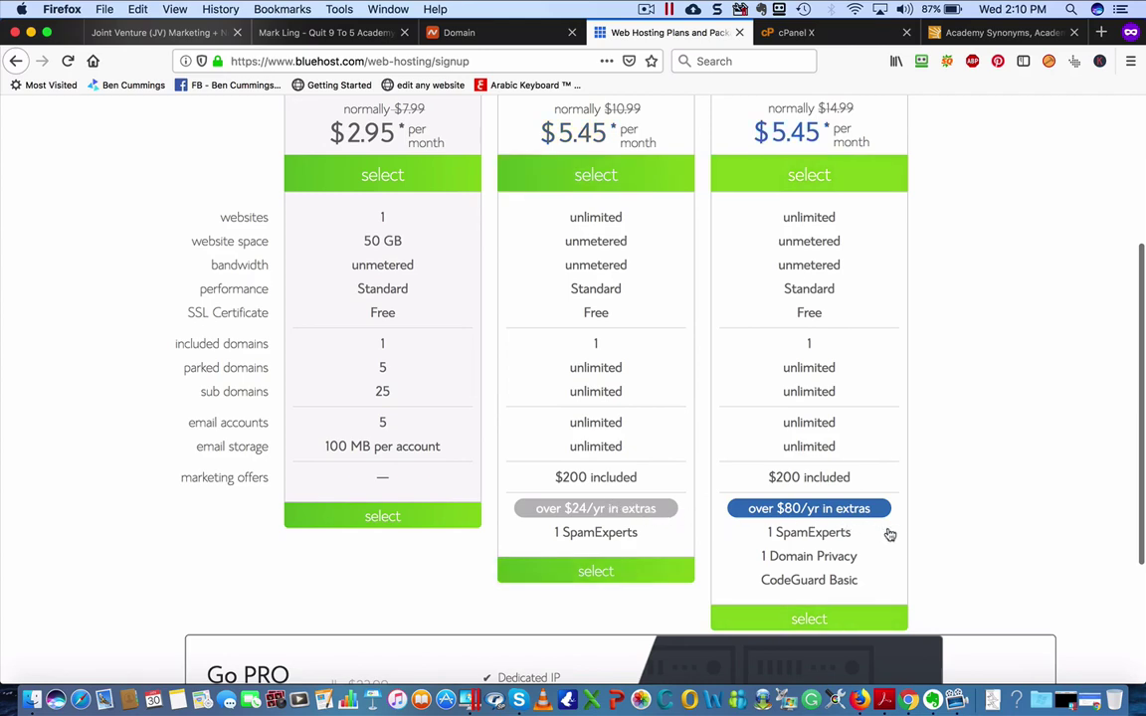
pyautogui.scroll(-2, 893, 535)
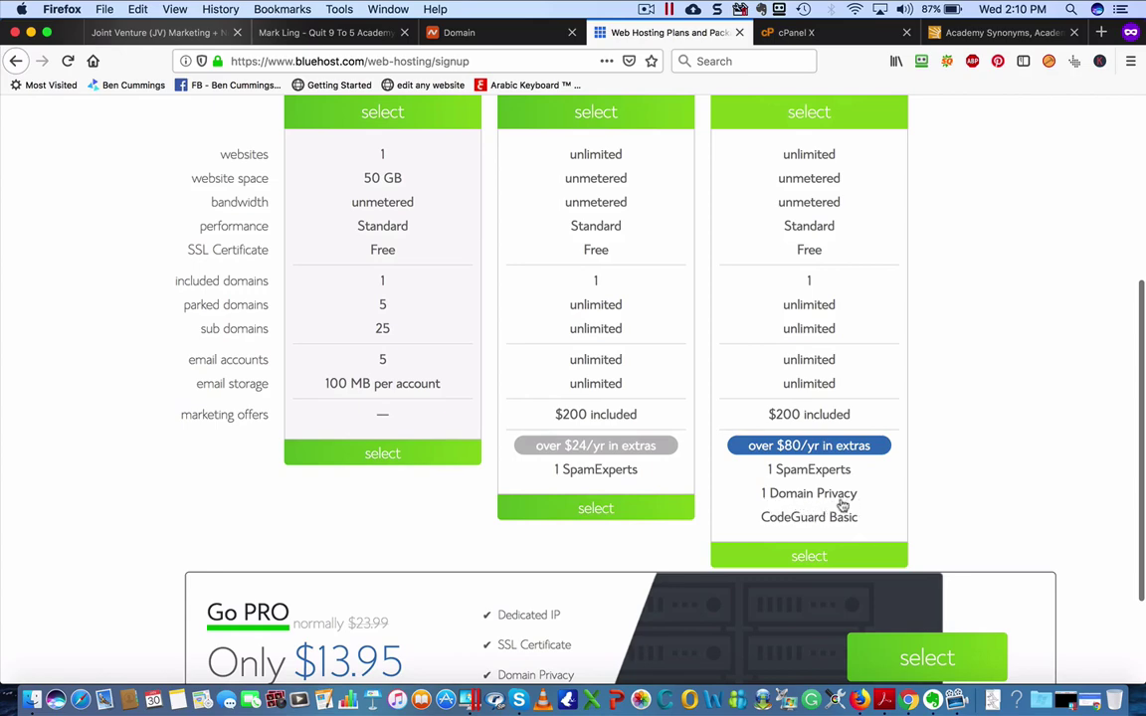
pyautogui.scroll(-3, 843, 504)
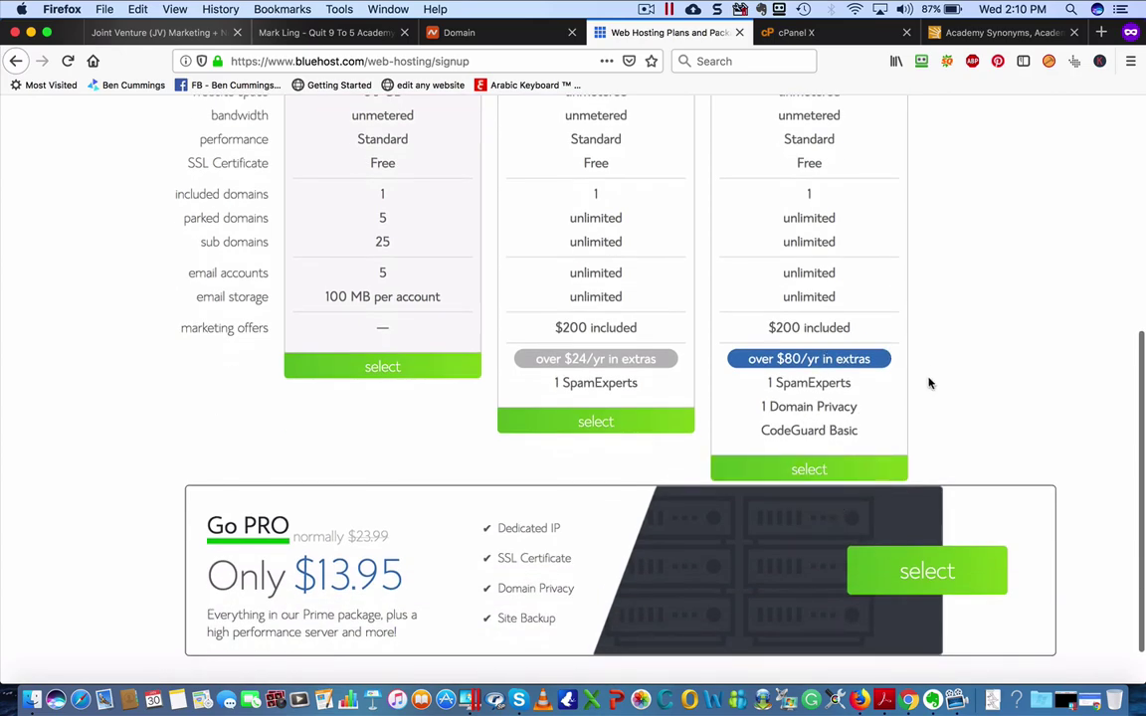
pyautogui.scroll(3, 929, 383)
pyautogui.scroll(5, 929, 383)
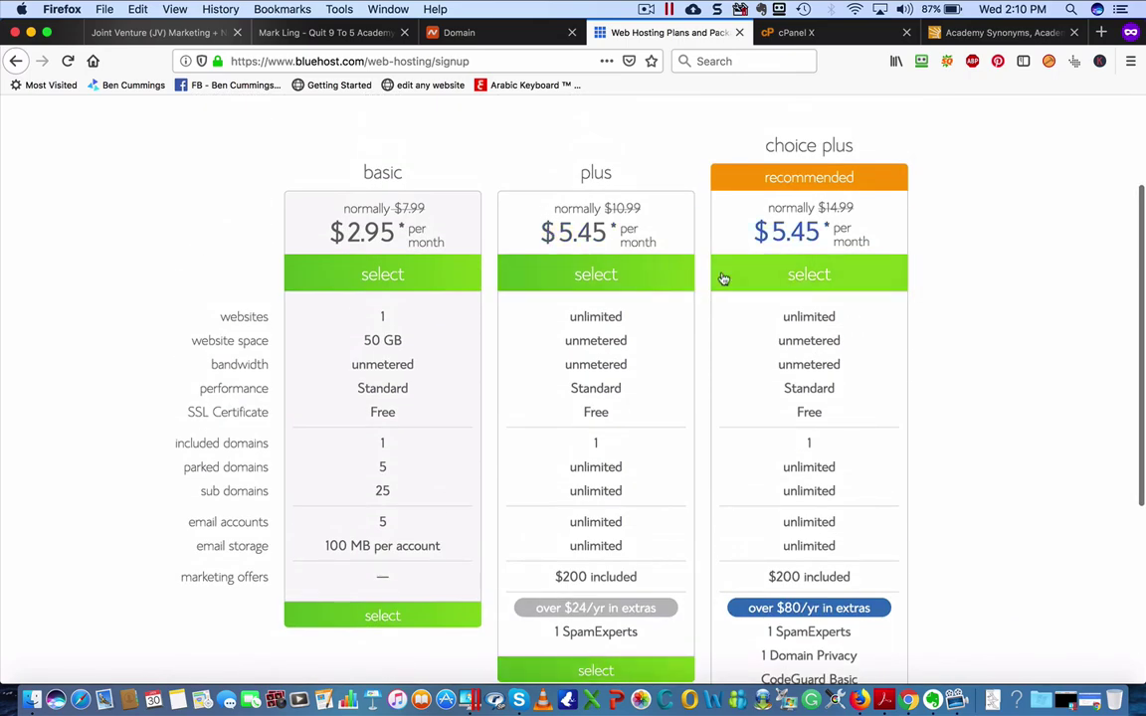
# Select Bluehost's Plus plan and continue signup with the existing domain quit9to5institute.com.
pyautogui.scroll(-3, 857, 273)
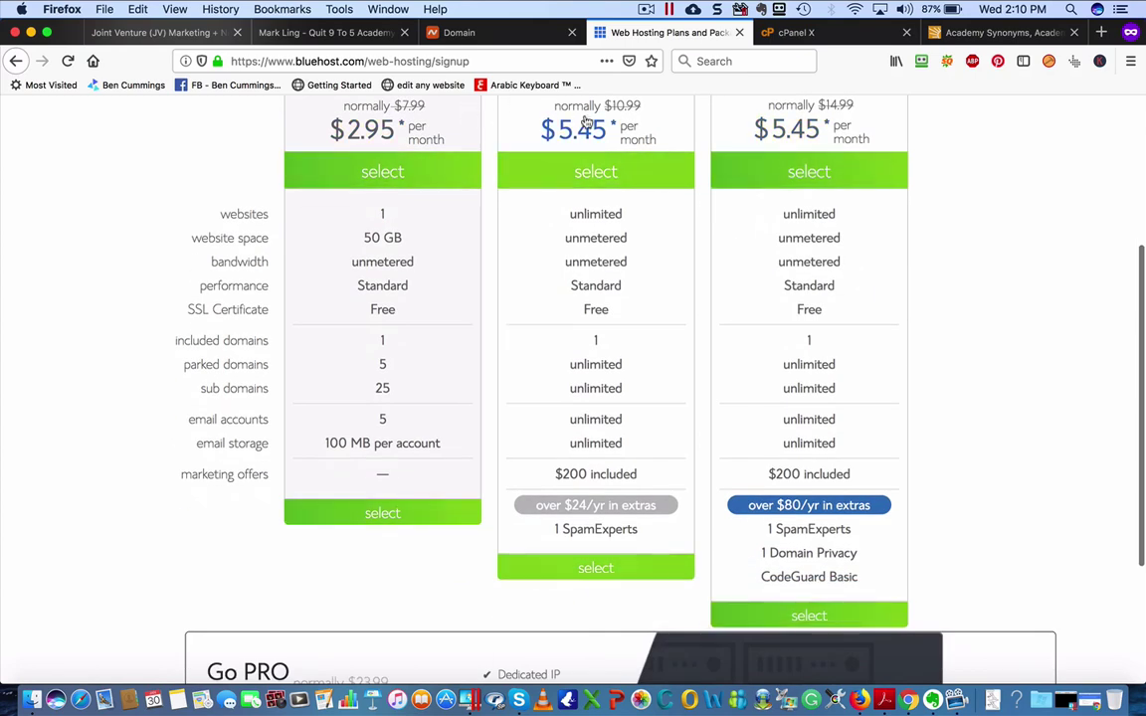
pyautogui.scroll(3, 744, 176)
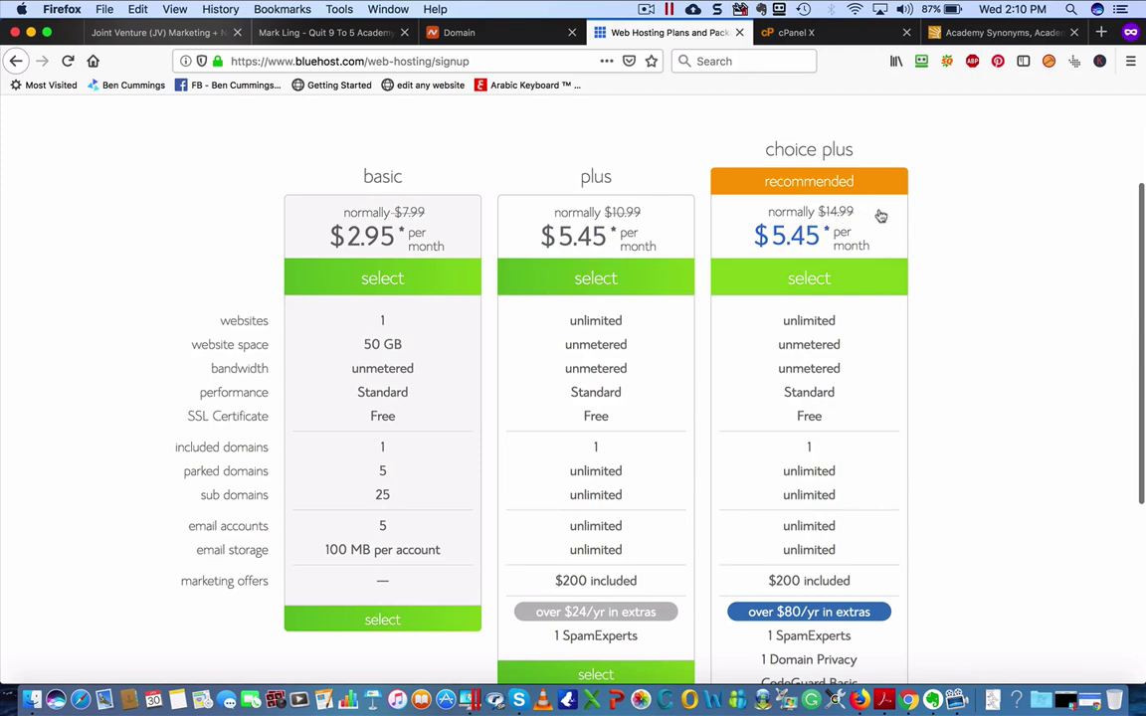
pyautogui.scroll(-1, 902, 255)
pyautogui.scroll(-3, 904, 256)
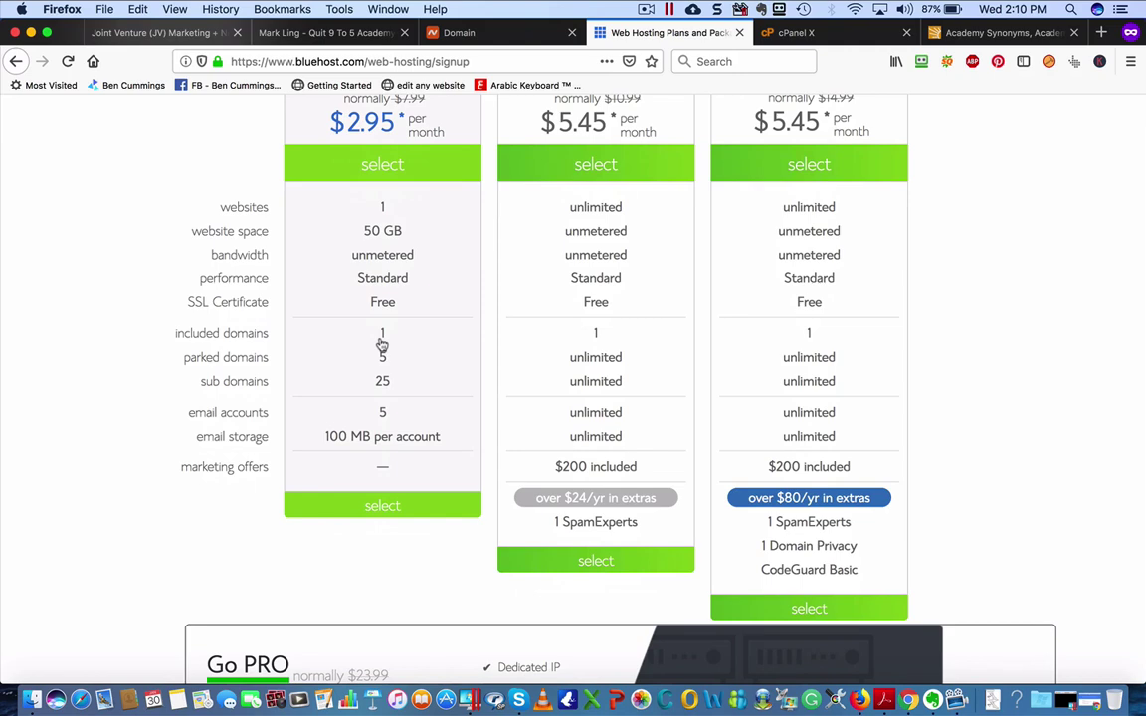
pyautogui.scroll(3, 388, 340)
pyautogui.scroll(-4, 439, 363)
pyautogui.scroll(-1, 444, 378)
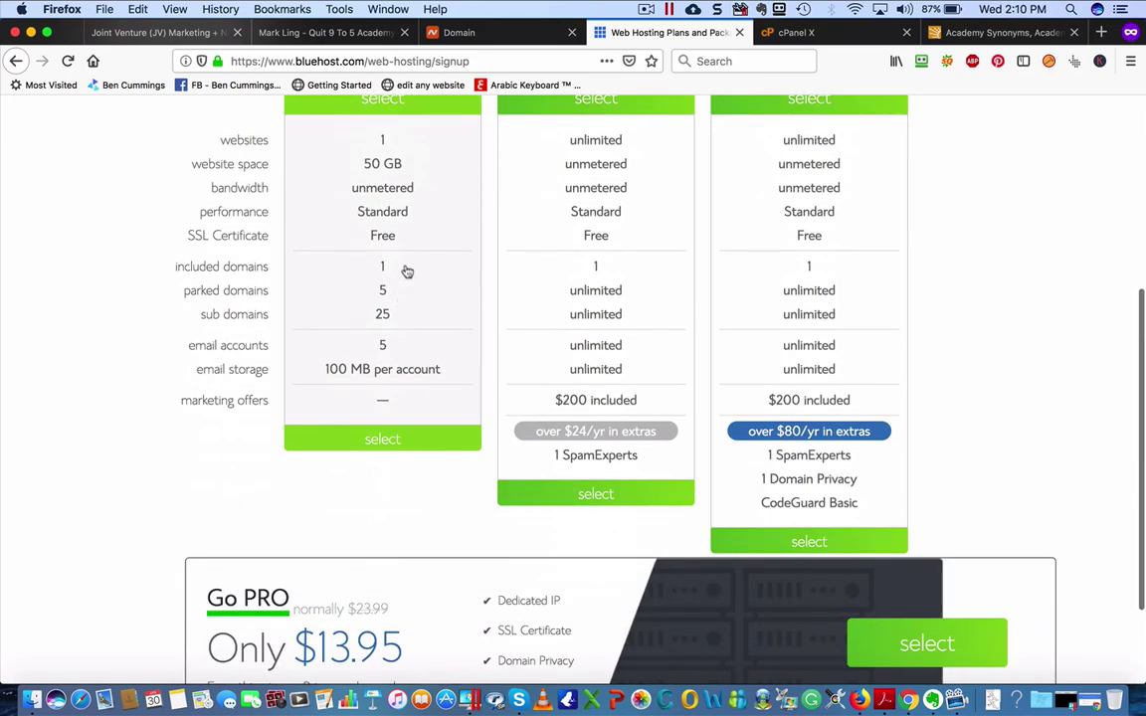
pyautogui.scroll(3, 404, 270)
pyautogui.scroll(-2, 1056, 374)
pyautogui.scroll(-3, 1057, 374)
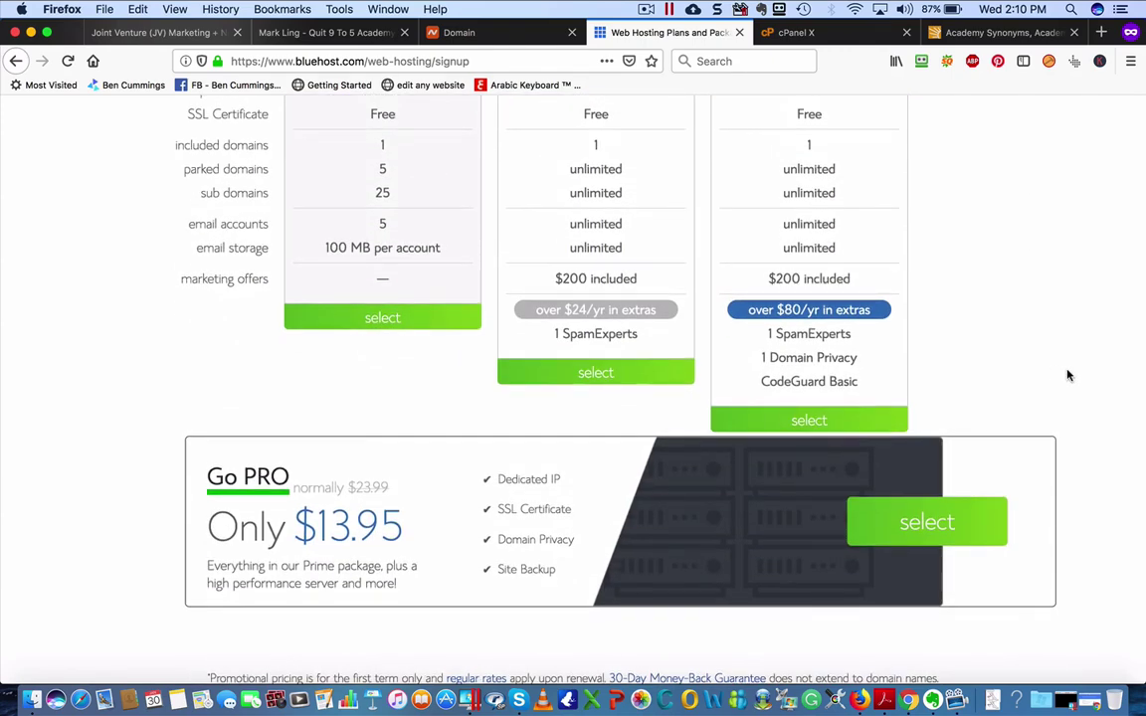
pyautogui.scroll(3, 1069, 373)
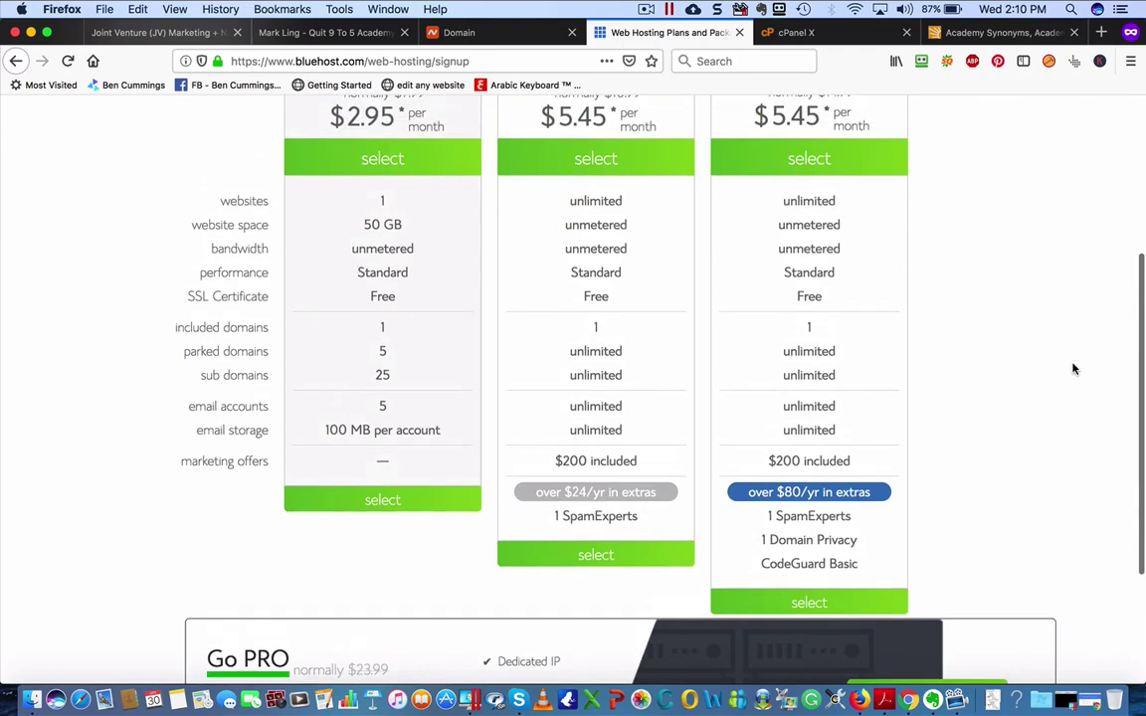
pyautogui.click(605, 555)
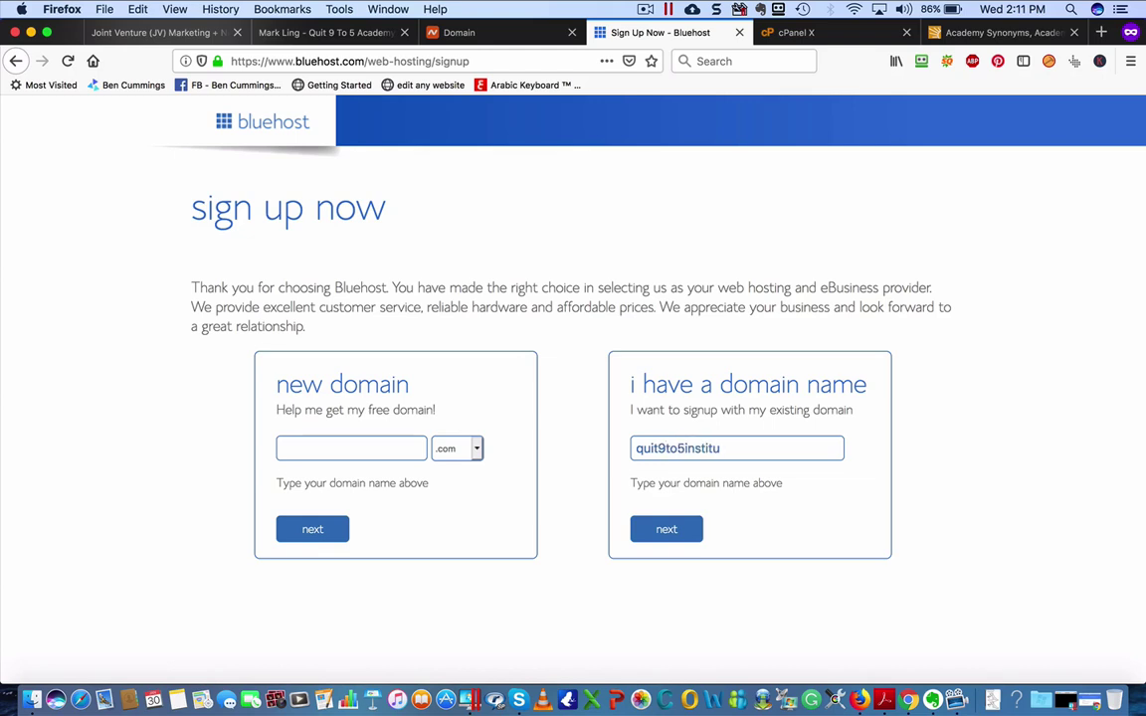
pyautogui.click(657, 530)
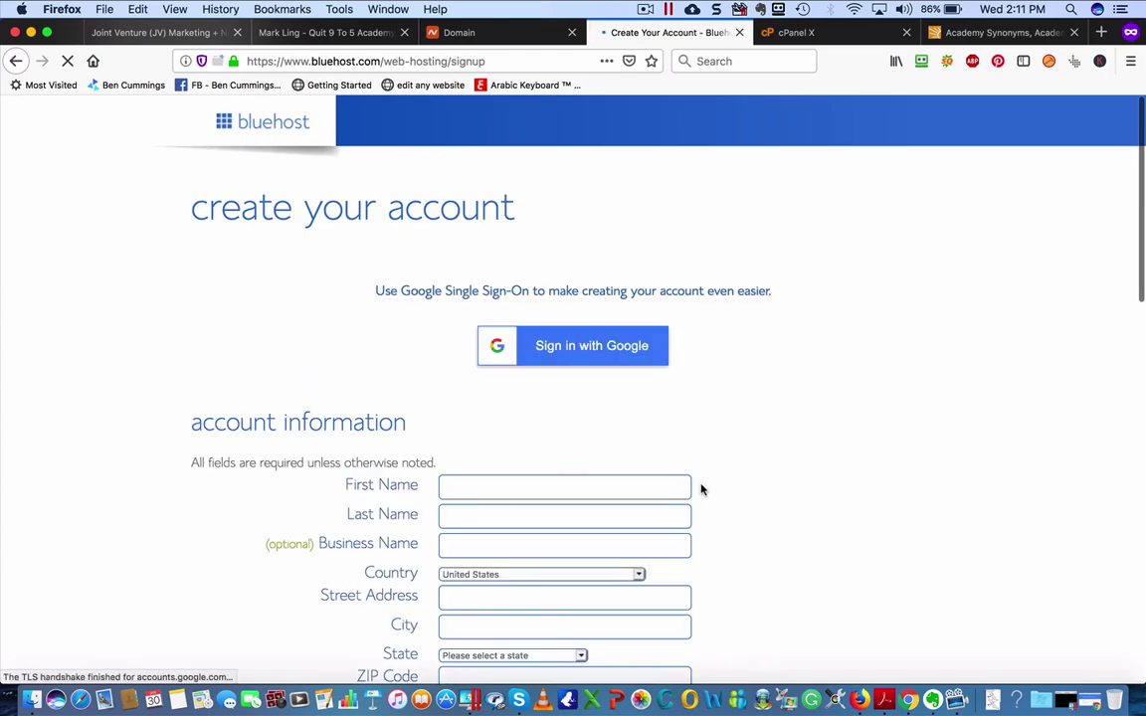
# Set the Account Plan to 'Plus 12 Month Price - $7.45/mo.'.
pyautogui.scroll(-3, 700, 486)
pyautogui.scroll(-3, 564, 589)
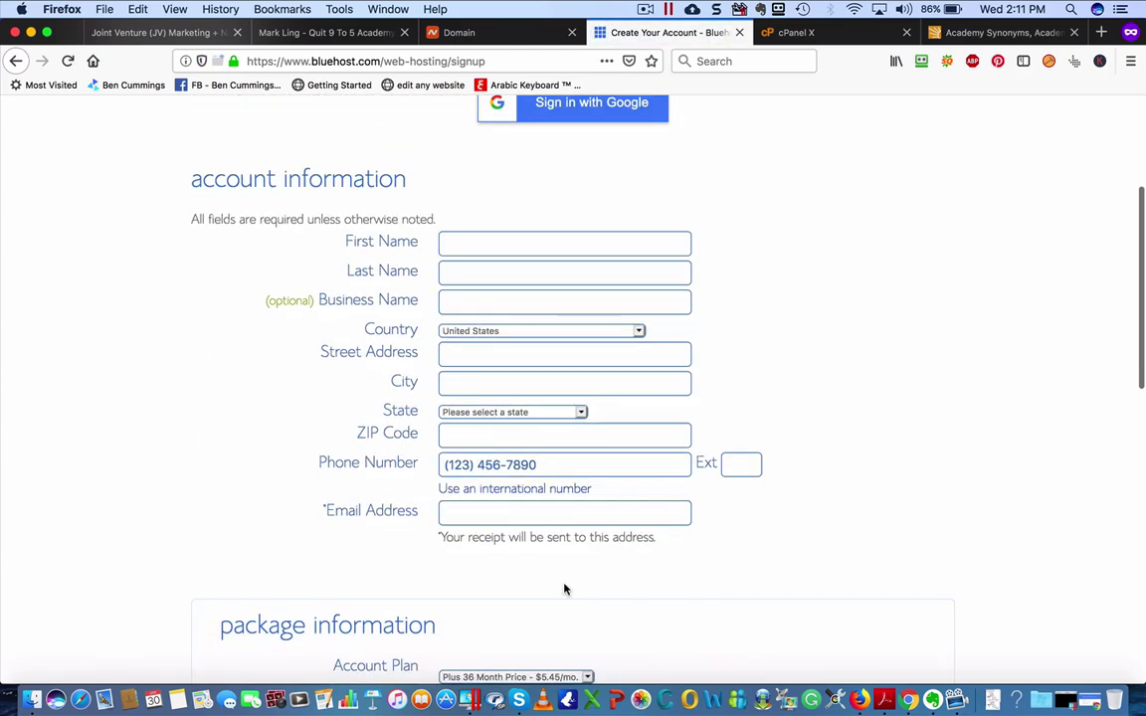
pyautogui.scroll(-8, 568, 555)
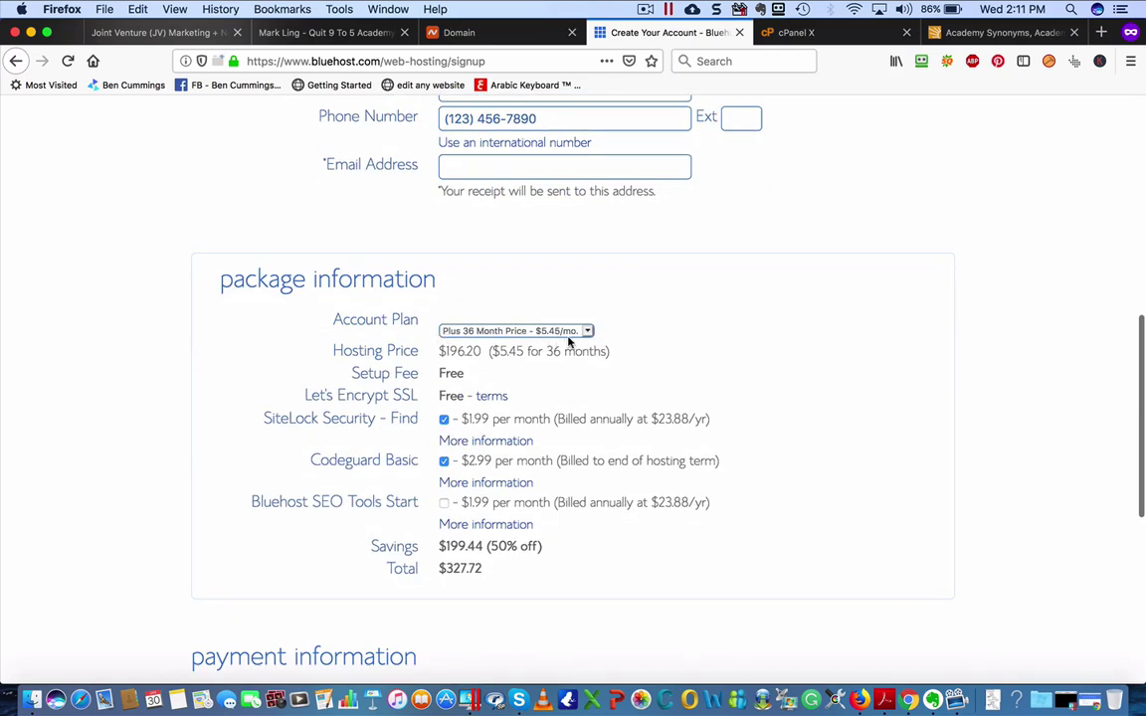
pyautogui.click(474, 332)
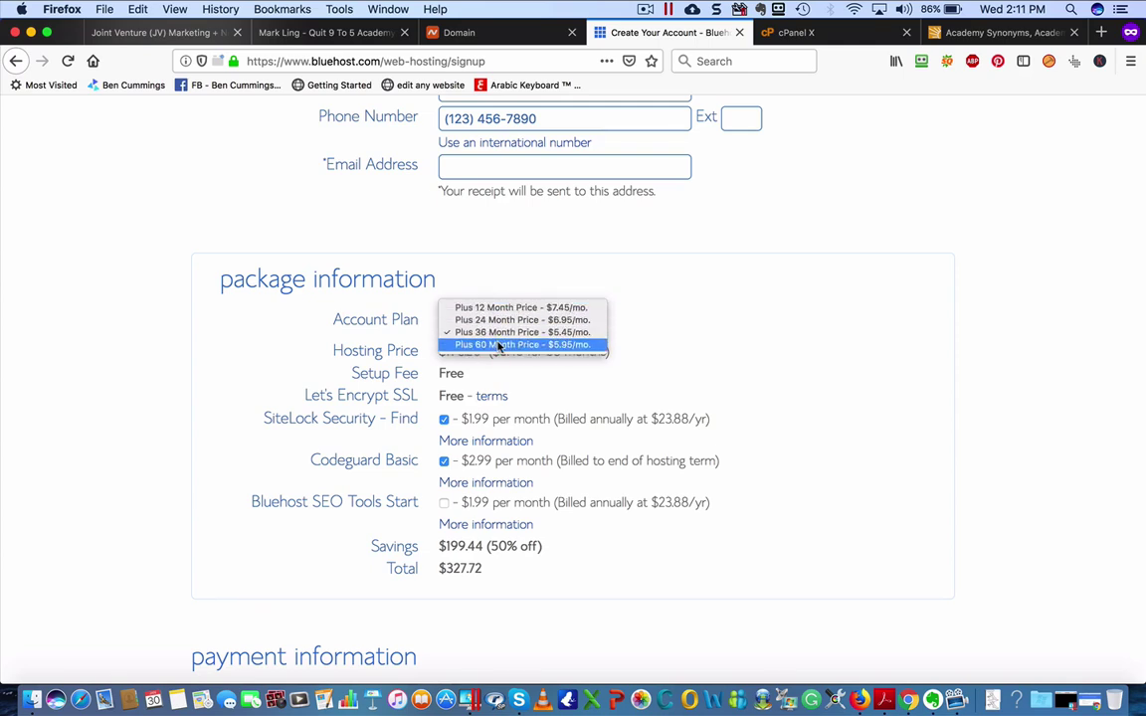
pyautogui.click(539, 307)
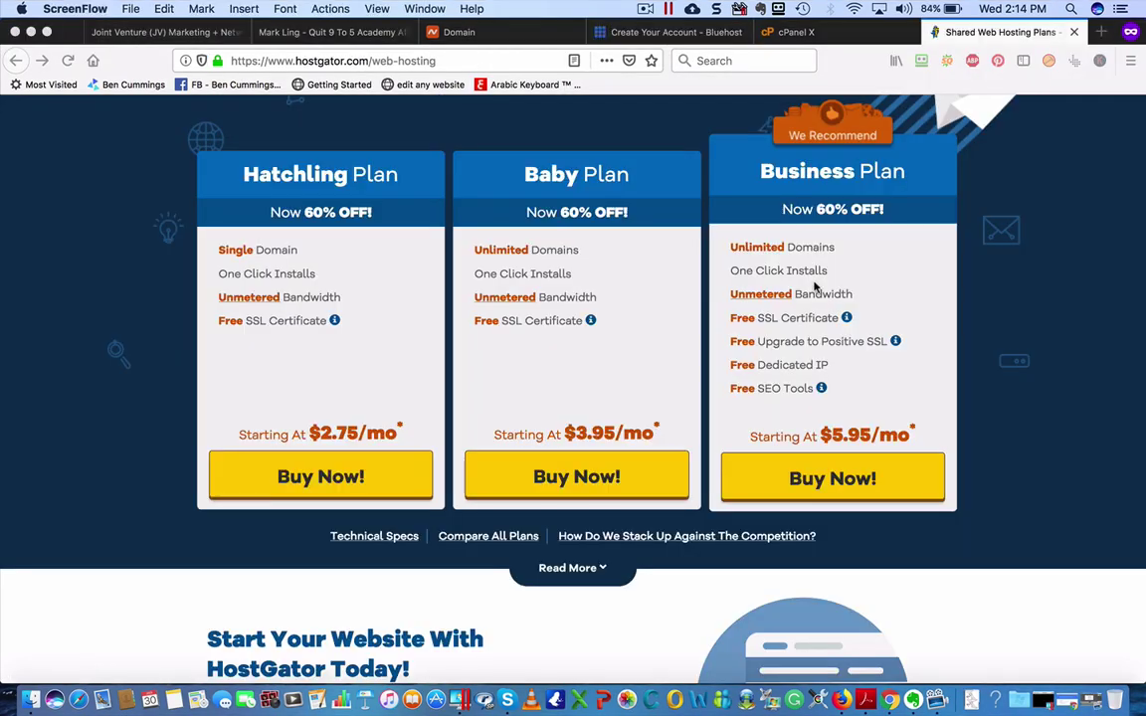
# Start a HostGator order for the Baby Plan at $3.95/mo.
pyautogui.scroll(5, 560, 367)
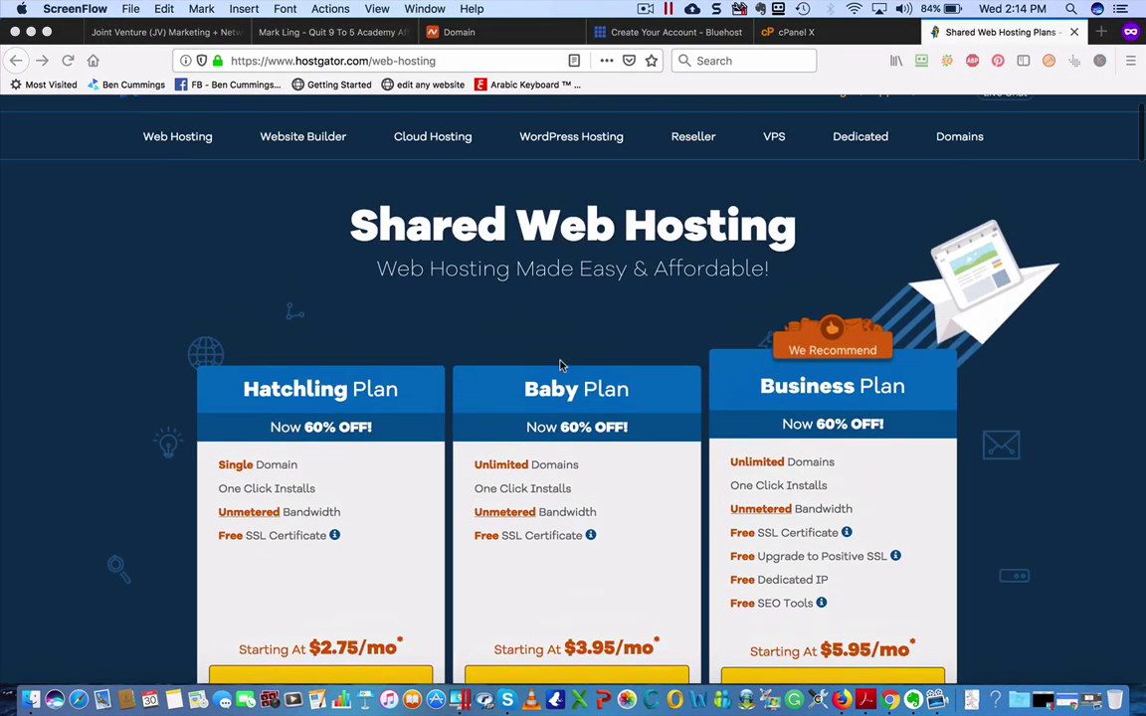
pyautogui.scroll(-3, 560, 367)
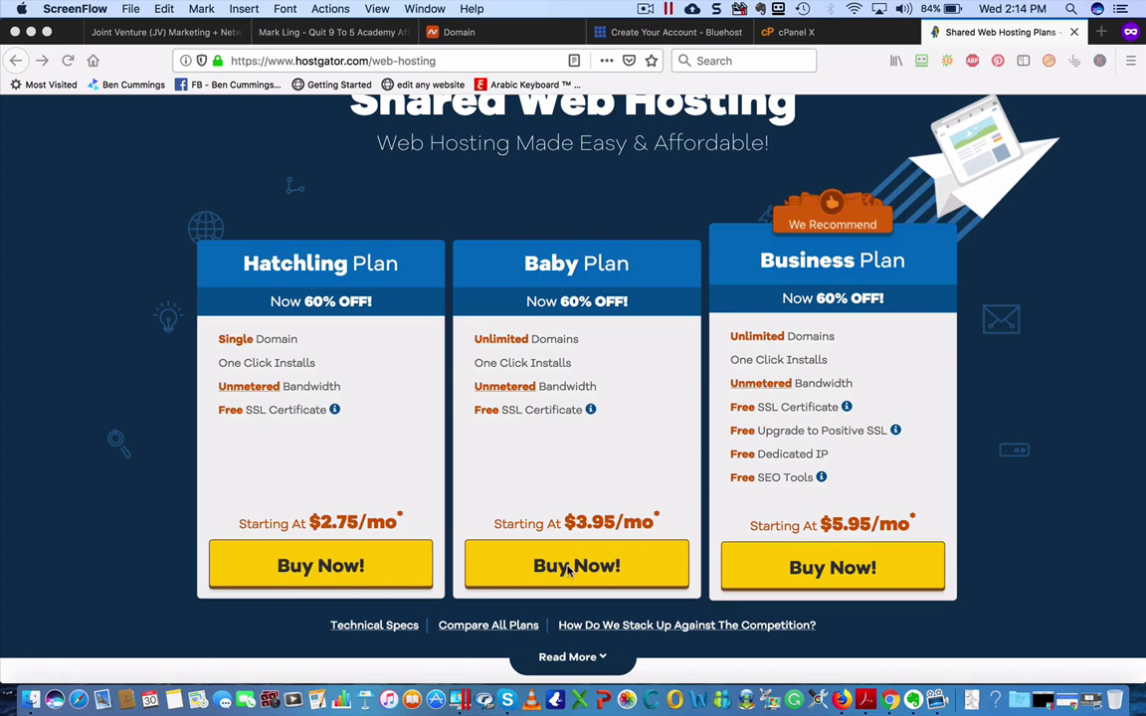
pyautogui.click(575, 439)
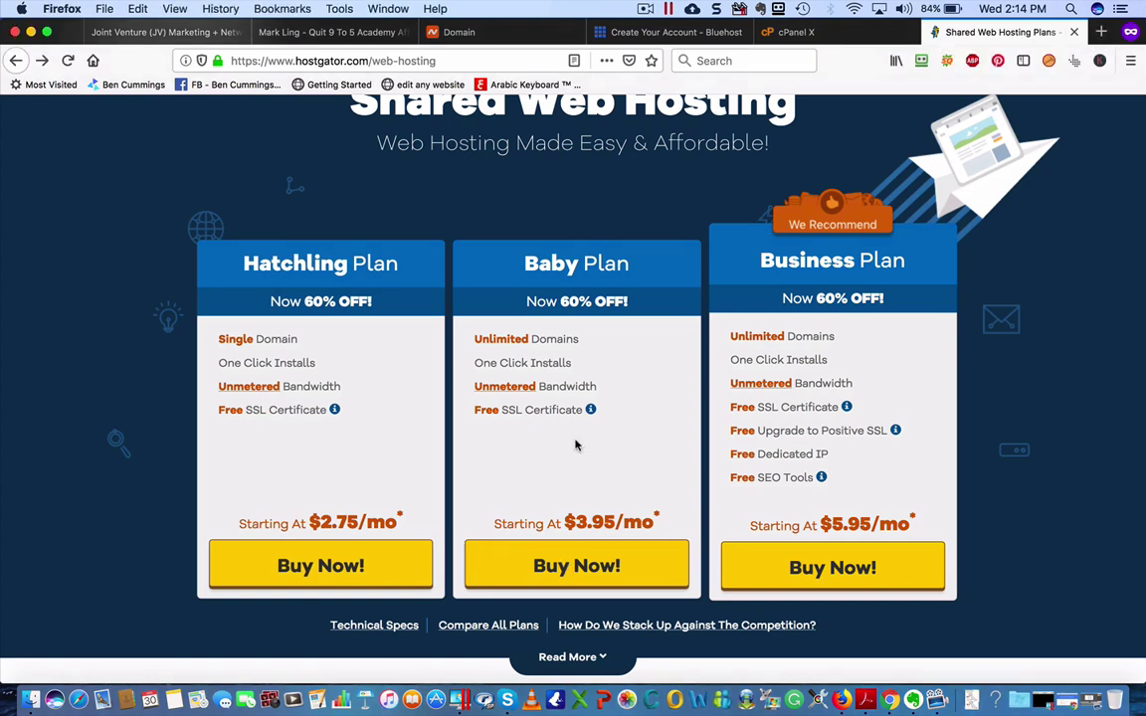
pyautogui.click(575, 569)
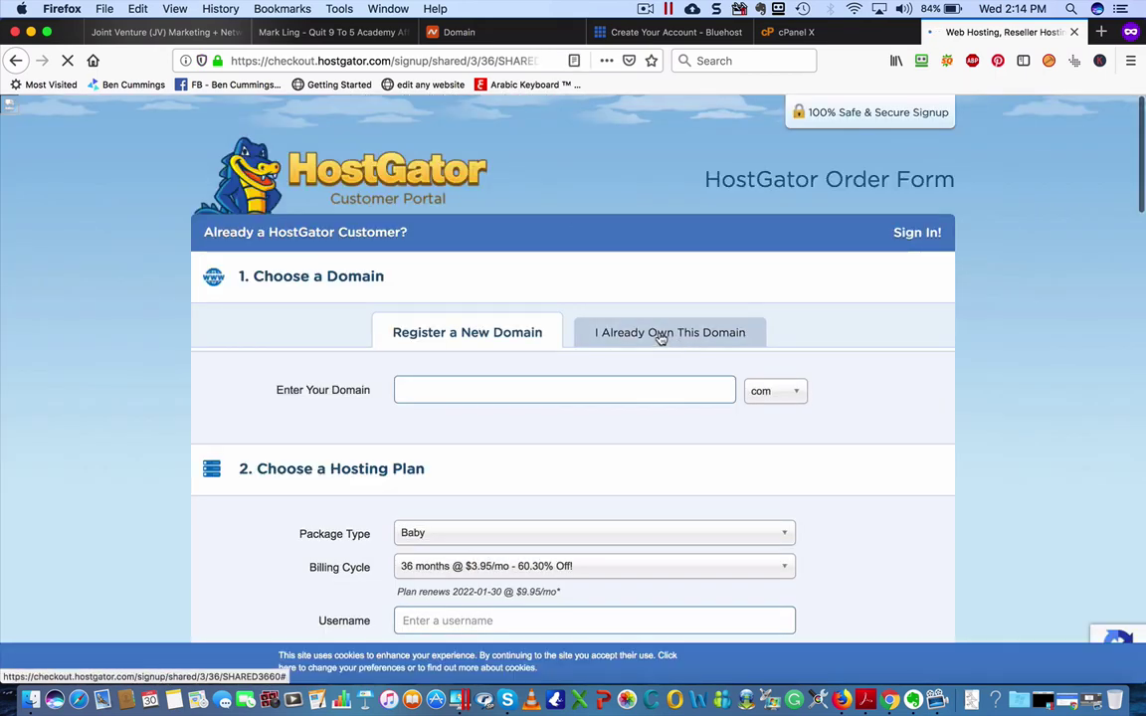
# Choose 'I Already Own This Domain' and keep the 36-month billing cycle.
pyautogui.click(661, 337)
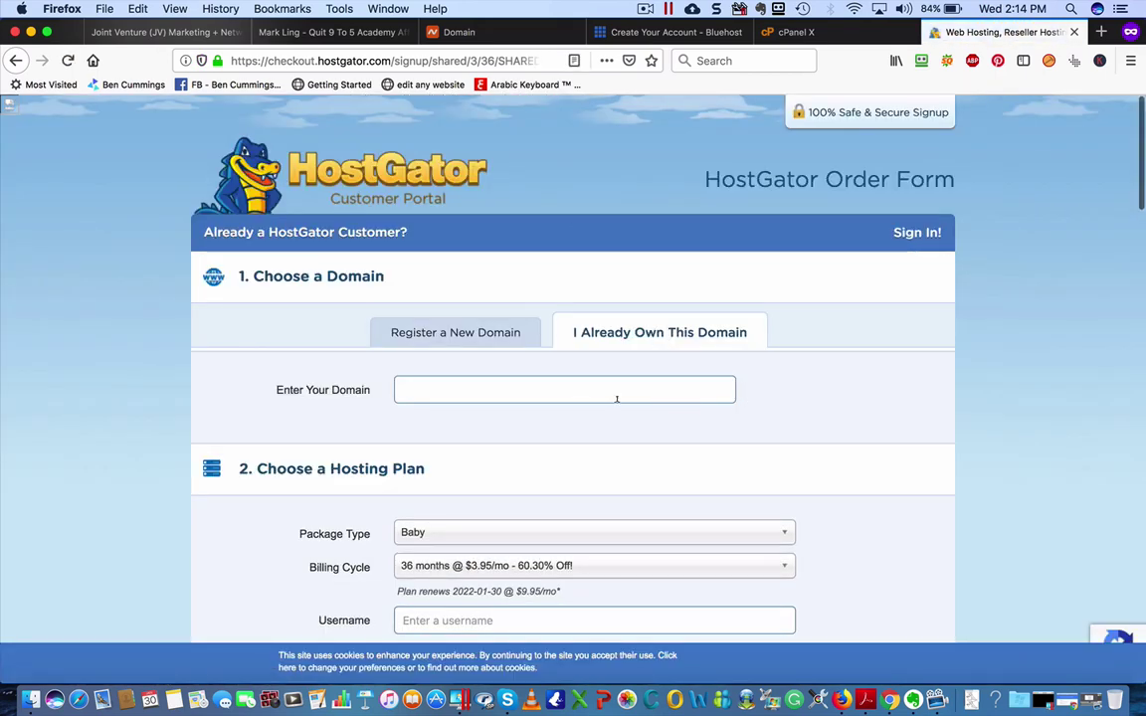
pyautogui.scroll(-5, 756, 486)
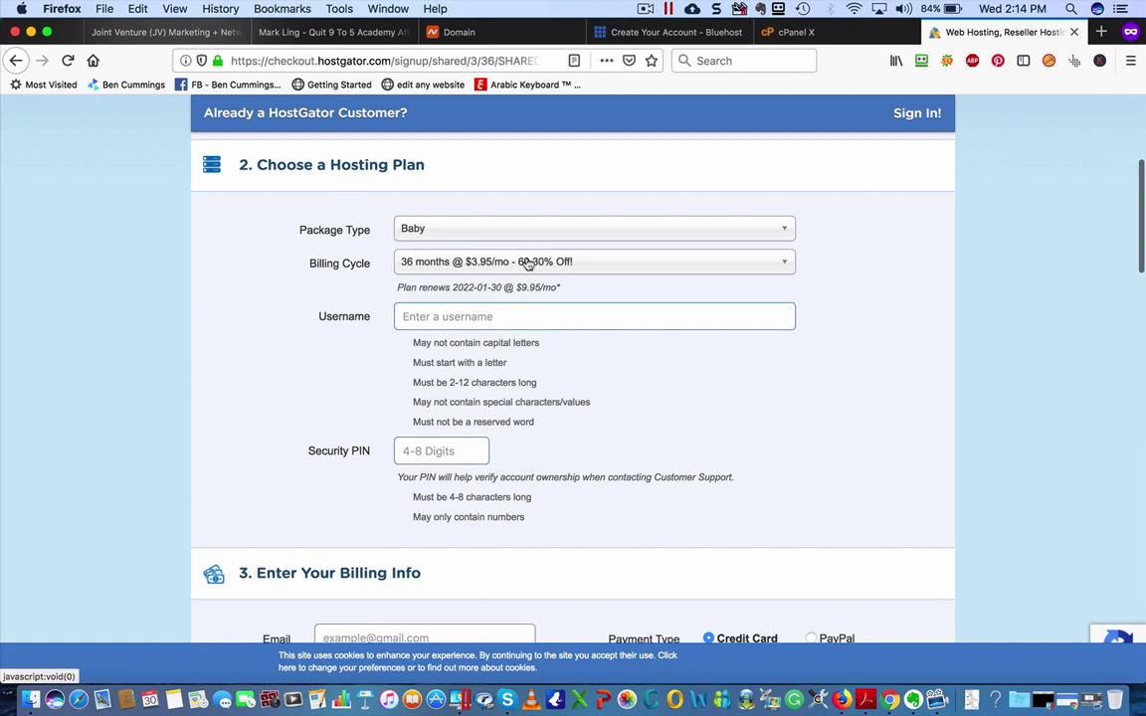
pyautogui.click(564, 267)
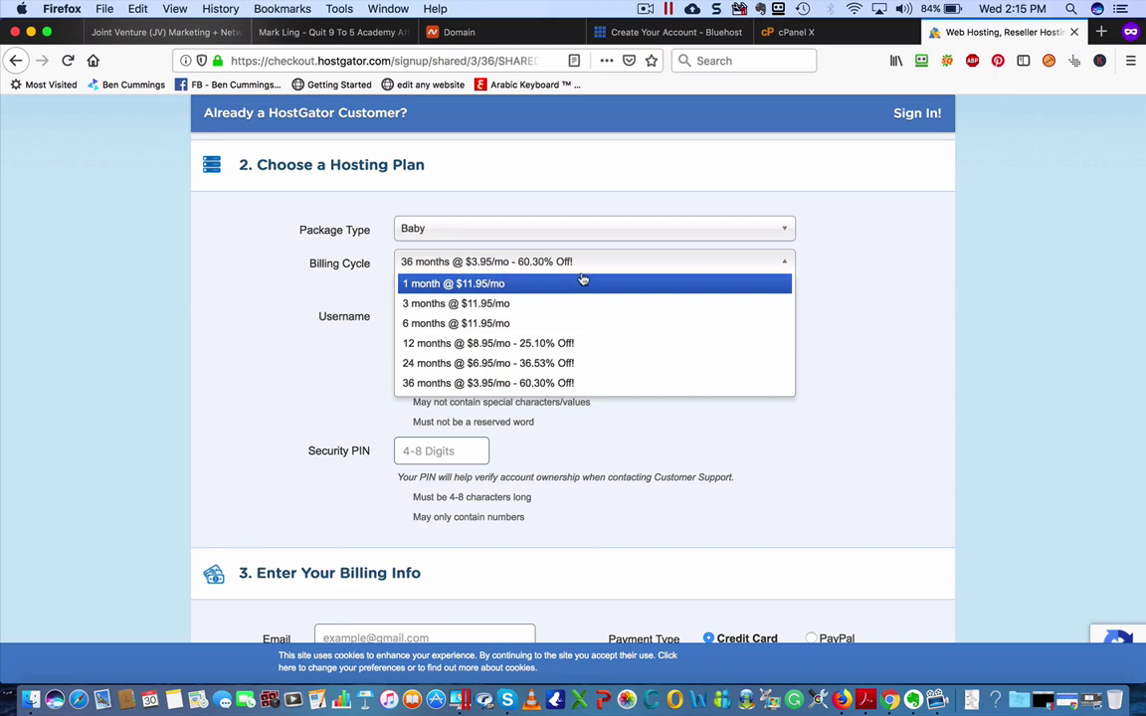
pyautogui.click(794, 326)
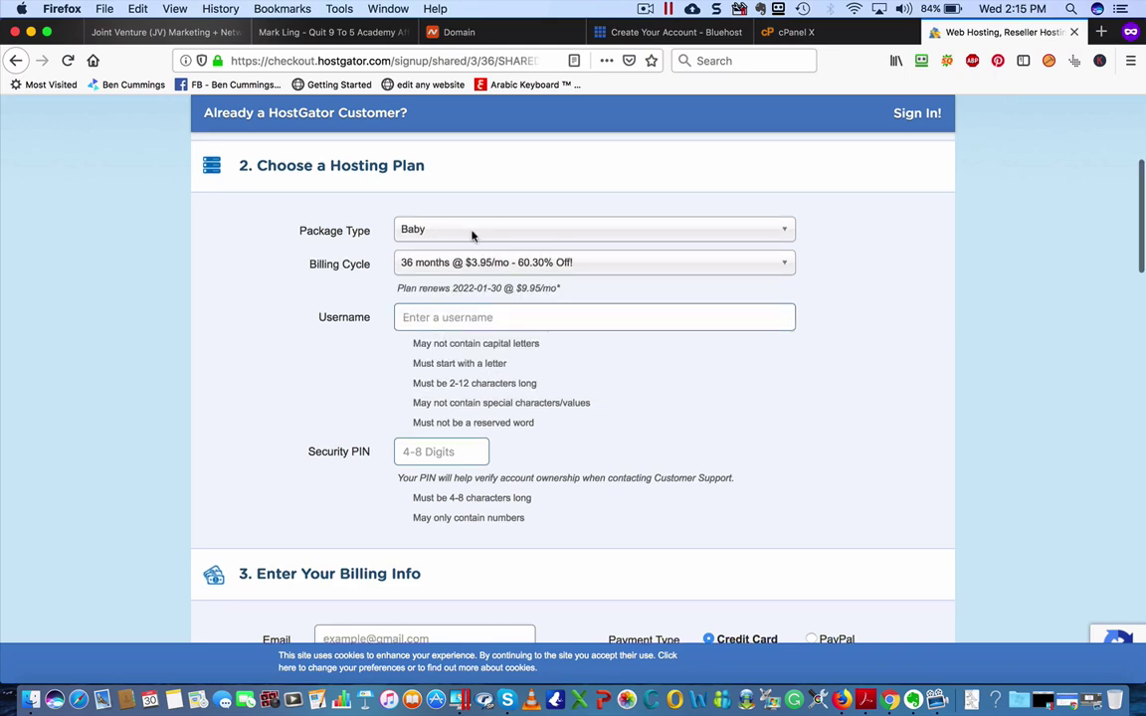
pyautogui.scroll(-8, 442, 477)
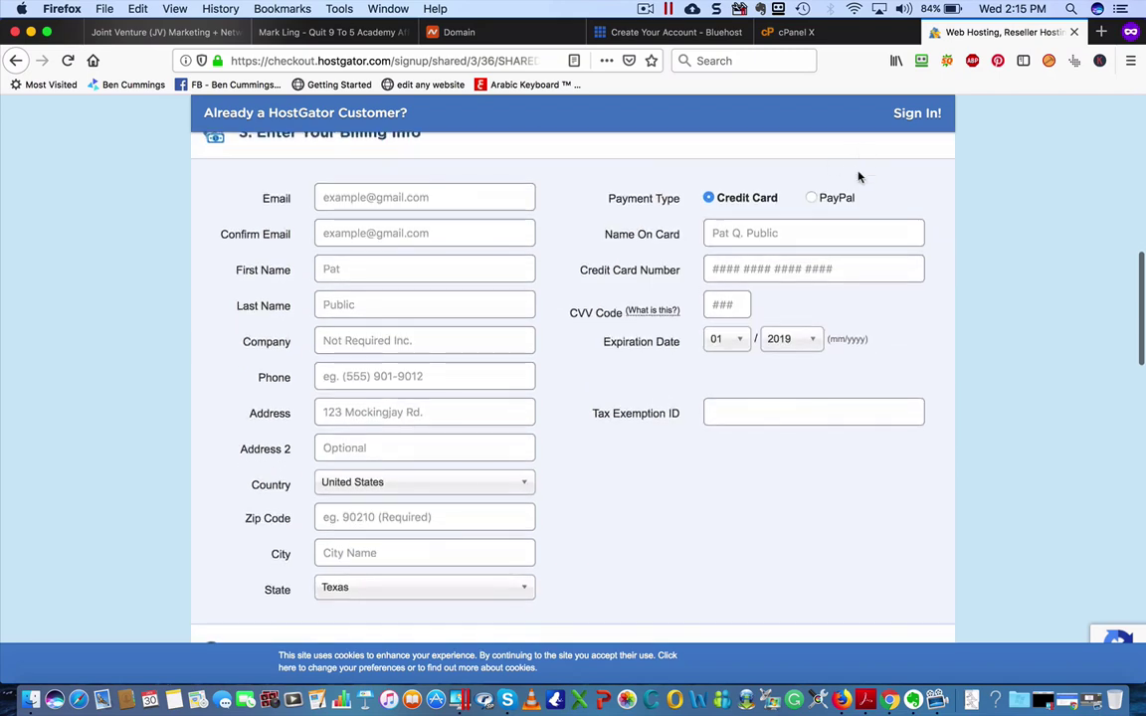
# Scroll down the HostGator order form and back up to its top.
pyautogui.scroll(-3, 856, 299)
pyautogui.scroll(-5, 876, 306)
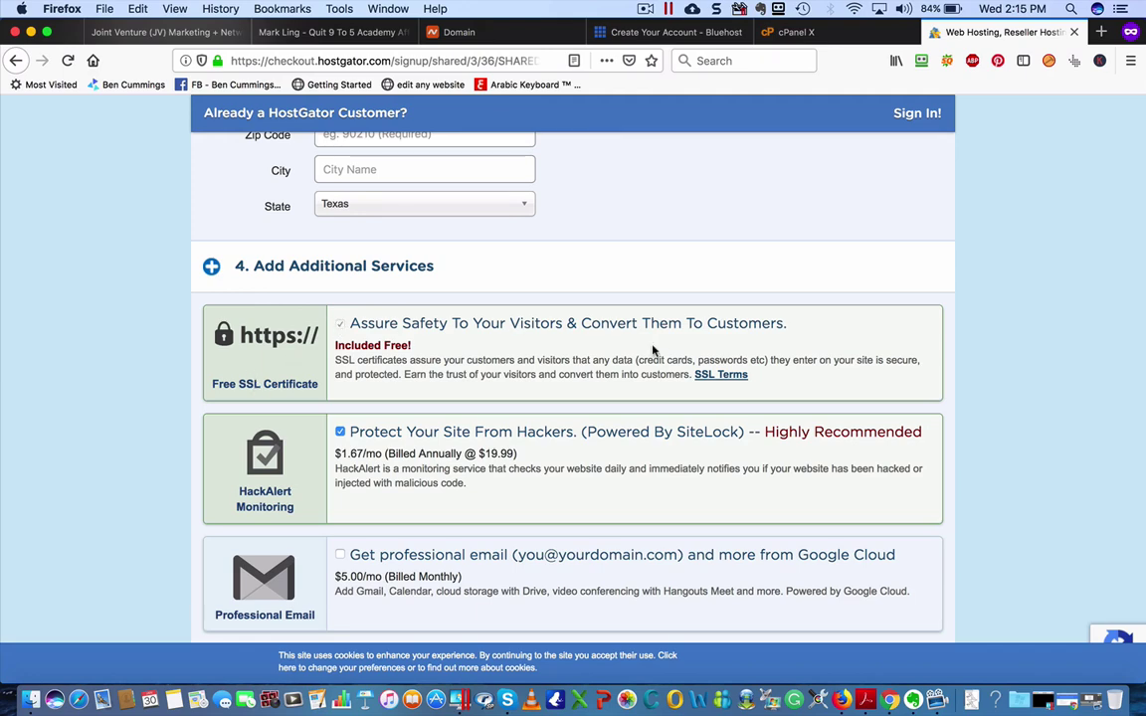
pyautogui.scroll(-2, 652, 350)
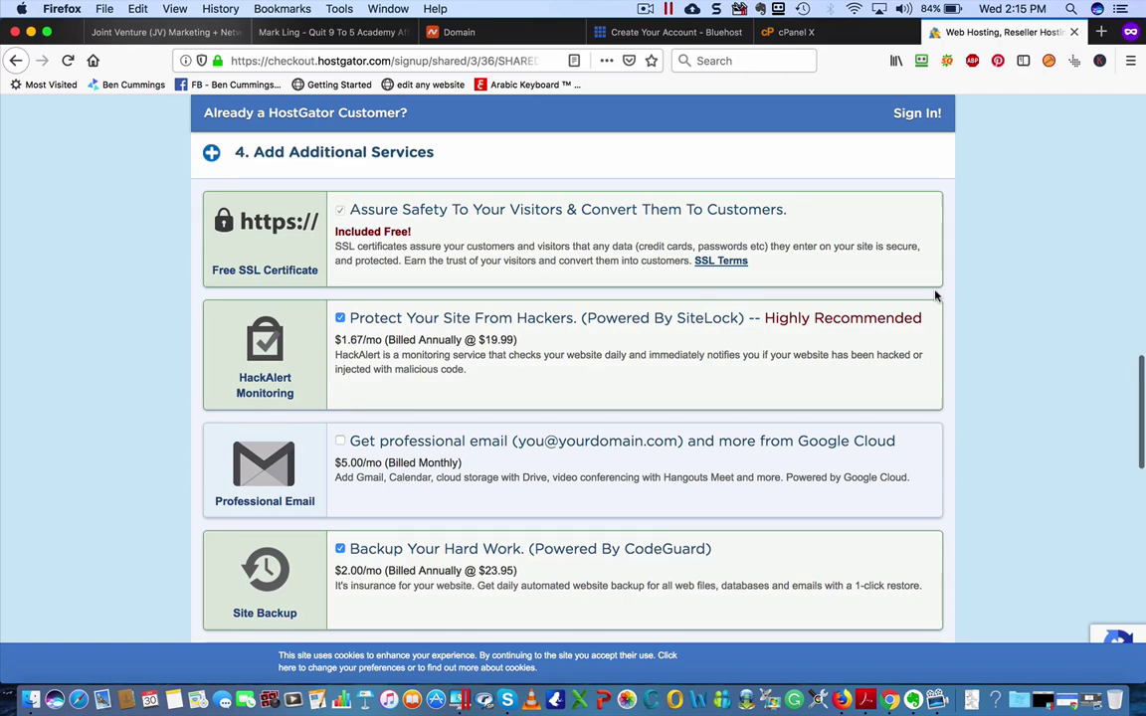
pyautogui.scroll(10, 935, 296)
pyautogui.scroll(1, 935, 295)
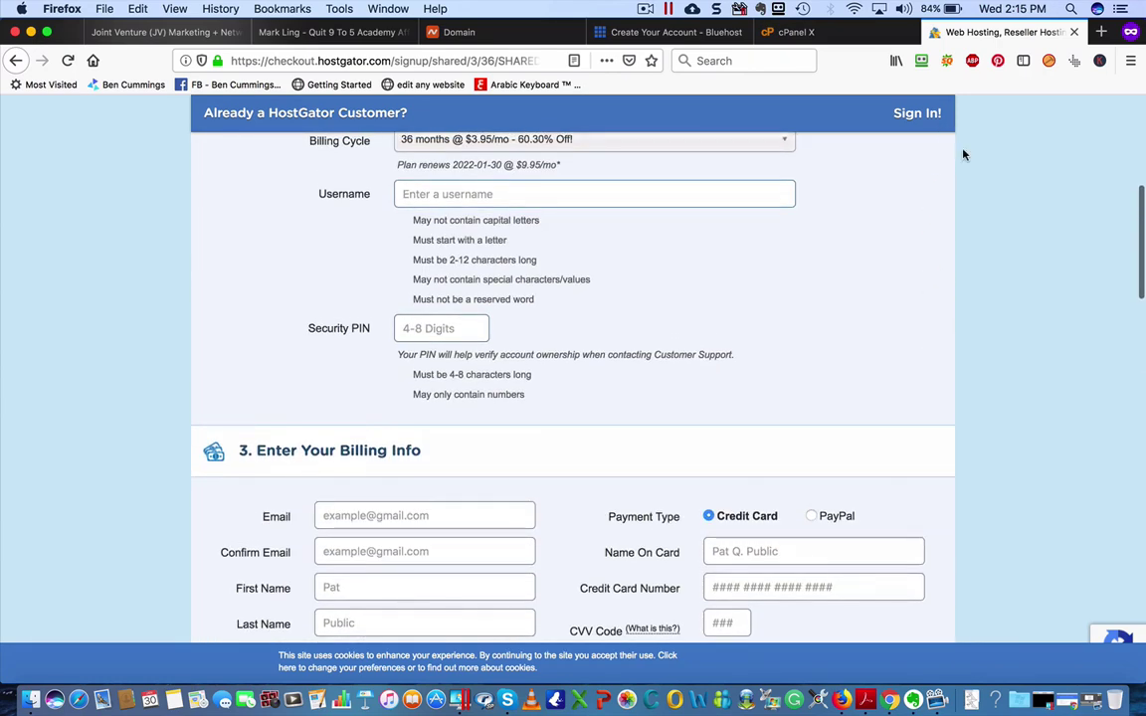
pyautogui.scroll(5, 890, 353)
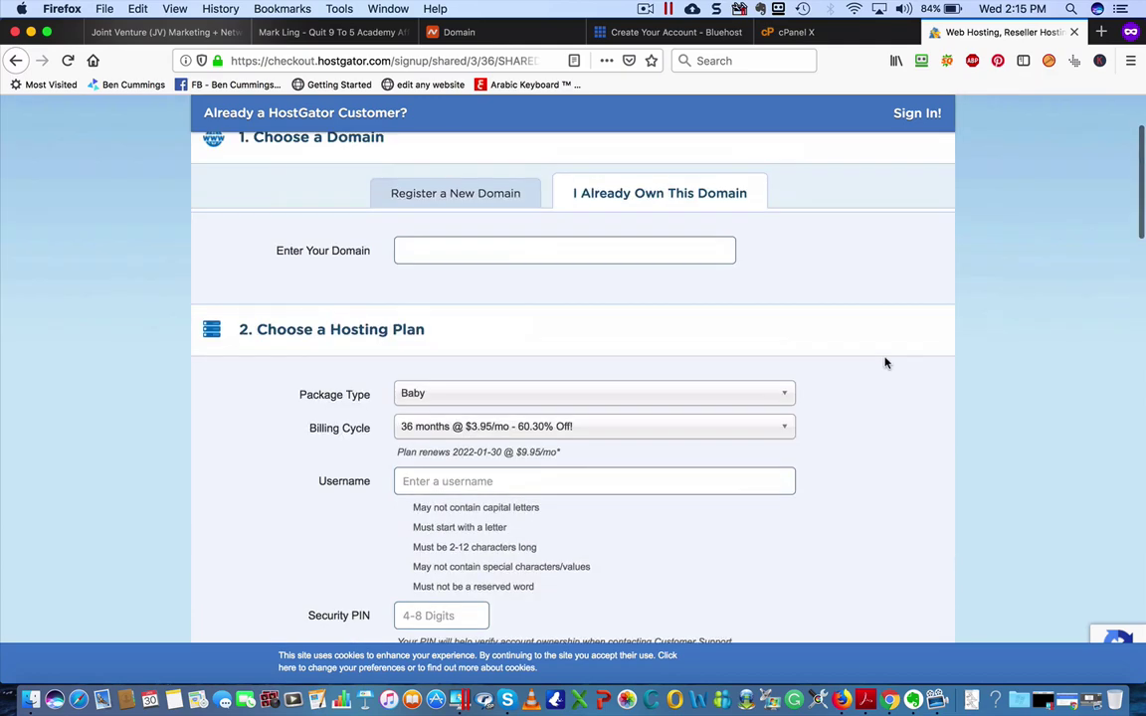
pyautogui.scroll(3, 518, 319)
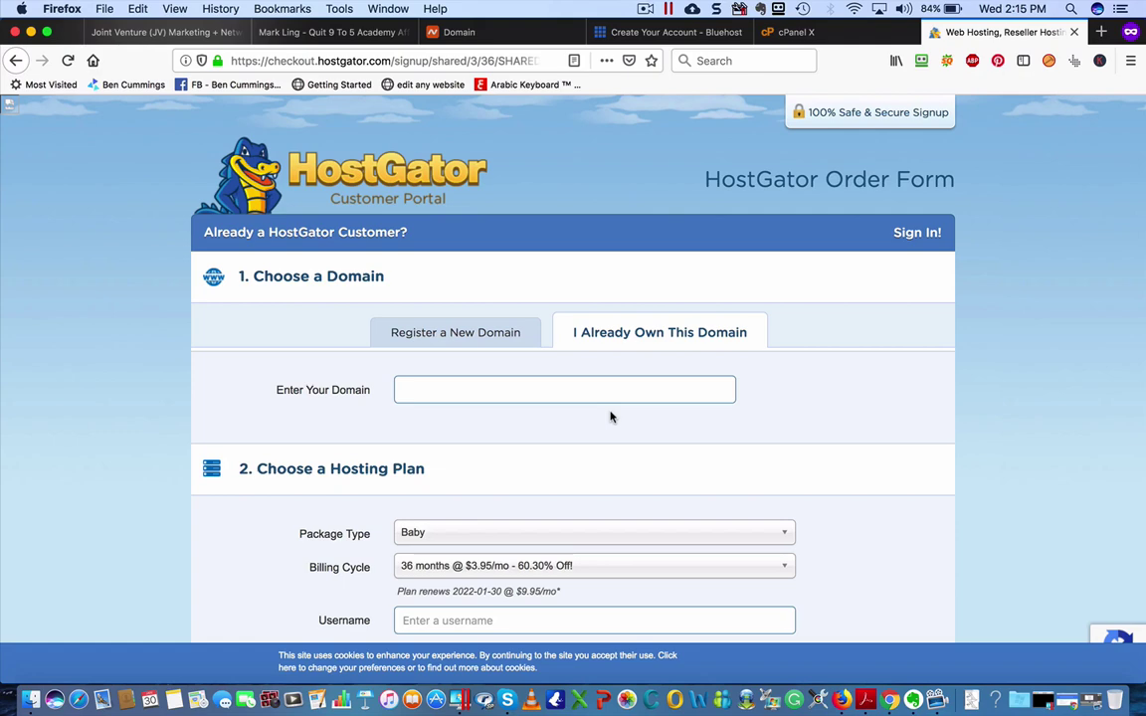
# Close the HostGator order form and Bluehost signup tabs, leaving the cPanel home in front.
pyautogui.click(1074, 33)
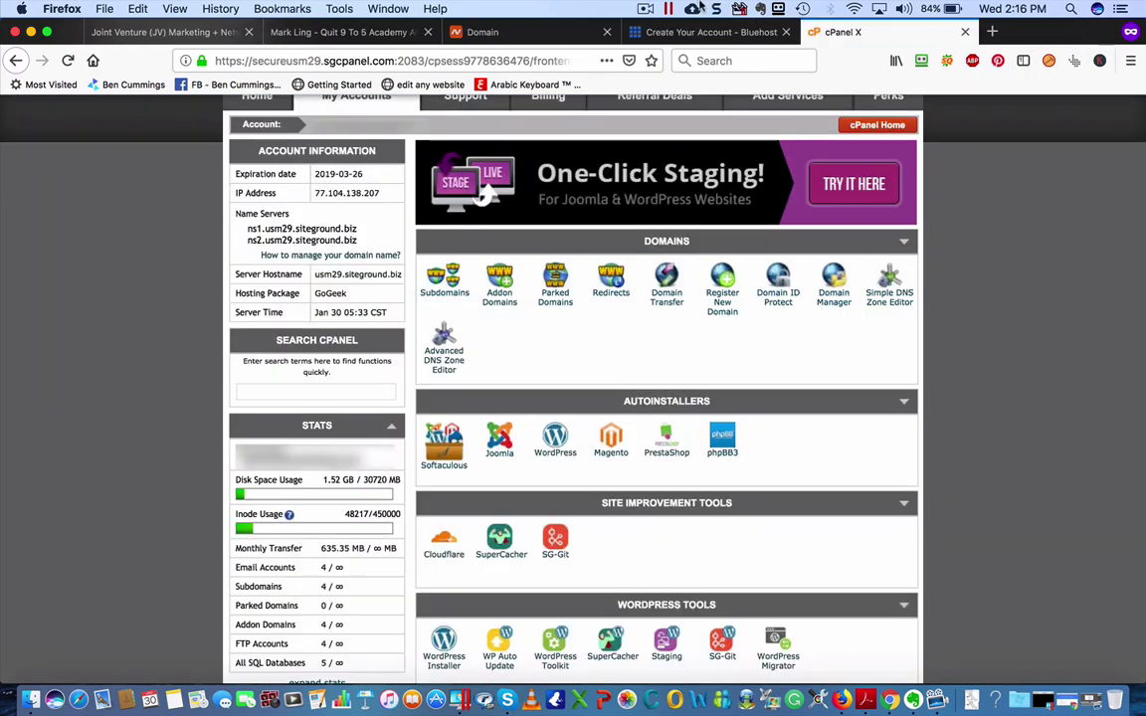
pyautogui.click(741, 32)
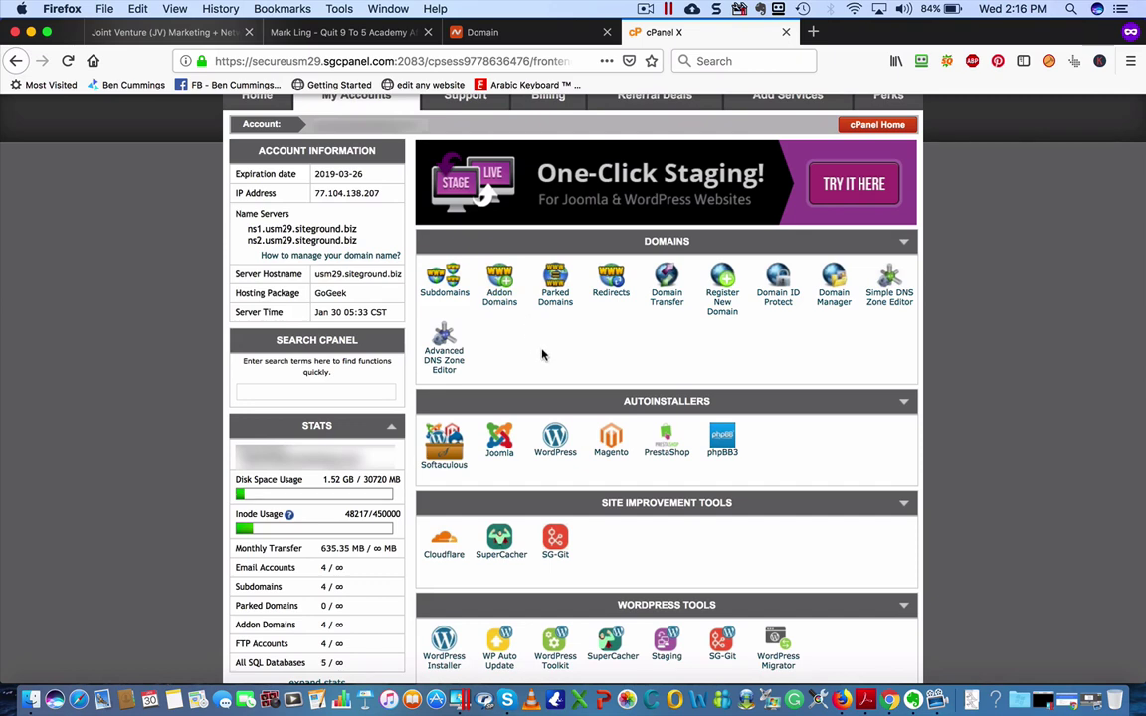
# Add quit9to5institute.com, copied from Namecheap, as an addon domain with auto-filled subdomain, root and a password.
pyautogui.click(499, 290)
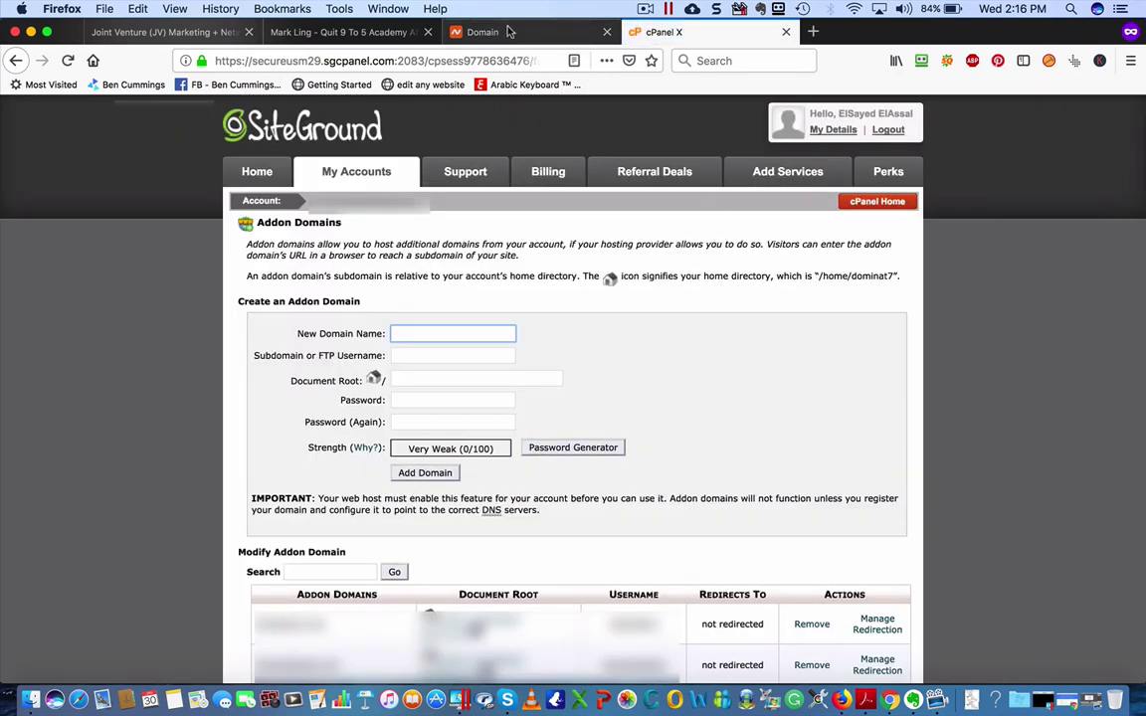
pyautogui.click(488, 32)
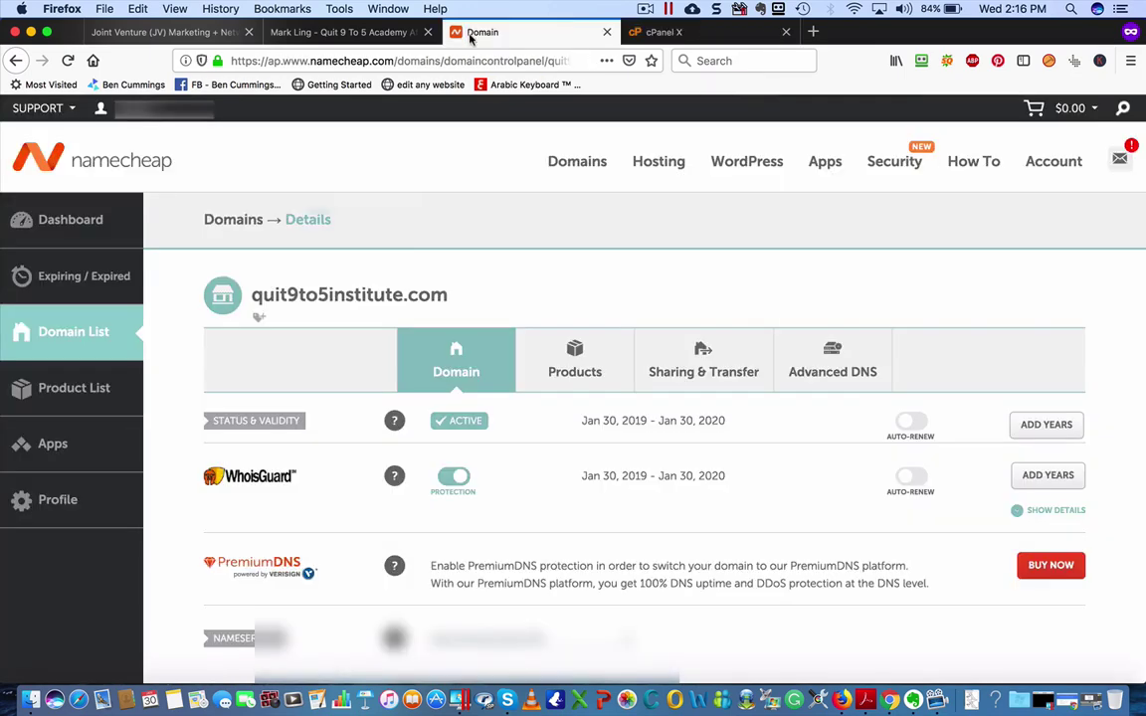
pyautogui.moveTo(251, 295); pyautogui.dragTo(458, 301)
pyautogui.press('super+c')
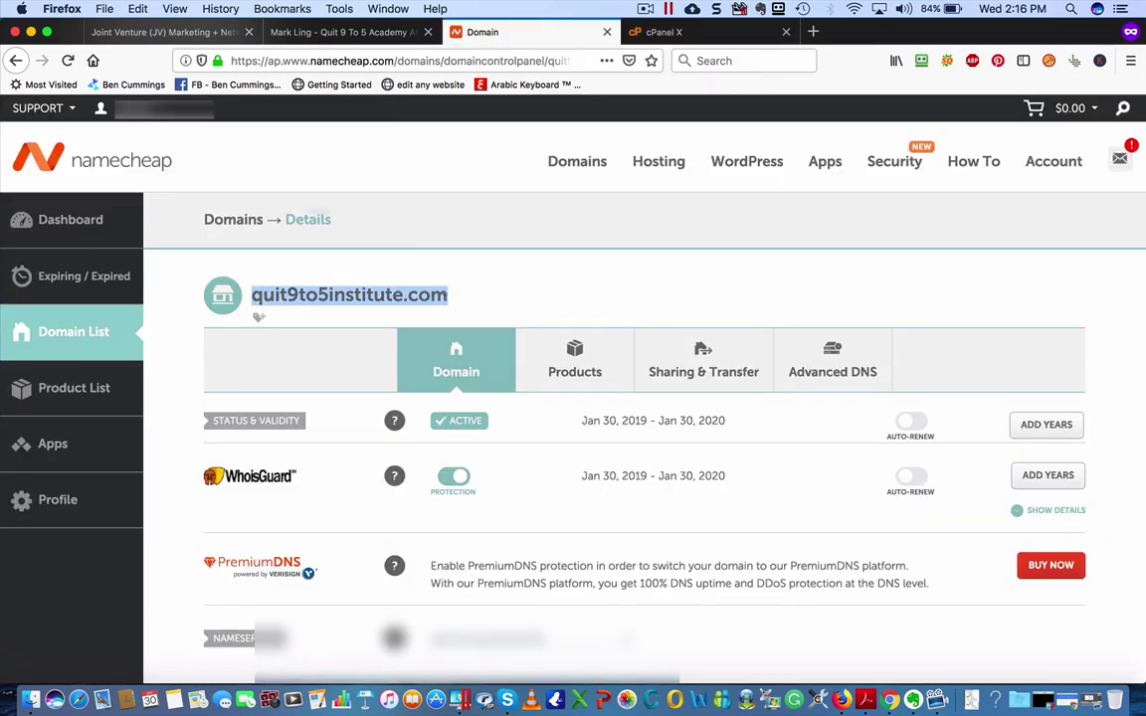
pyautogui.click(662, 32)
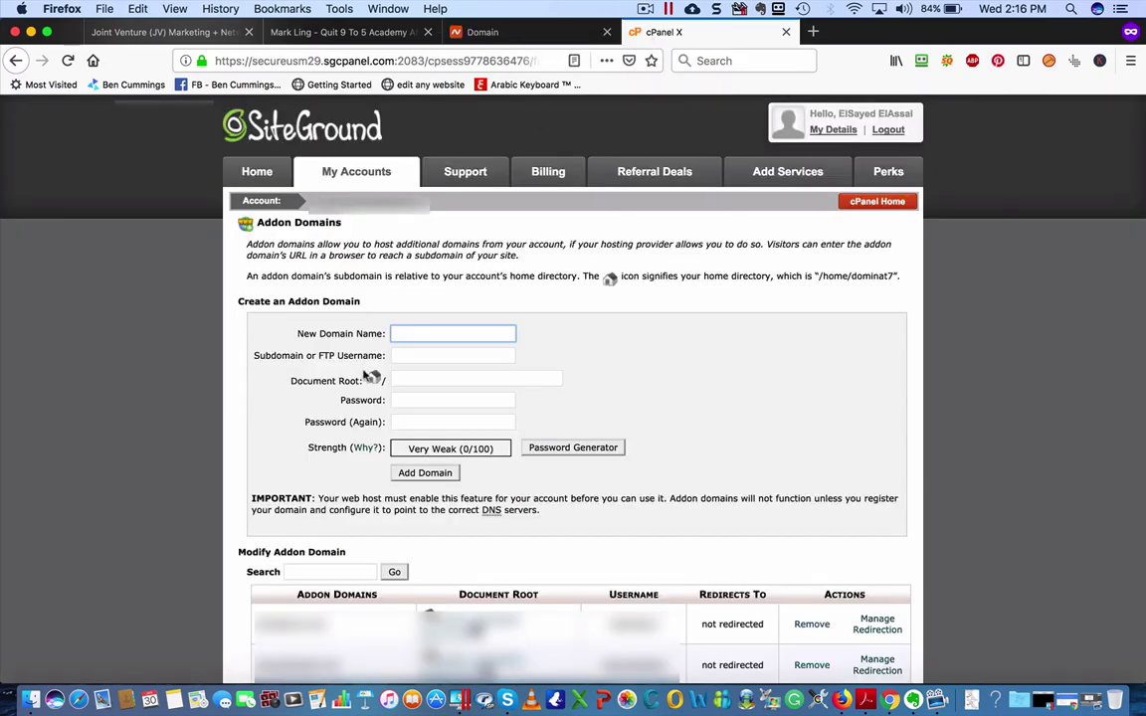
pyautogui.press('super+v')
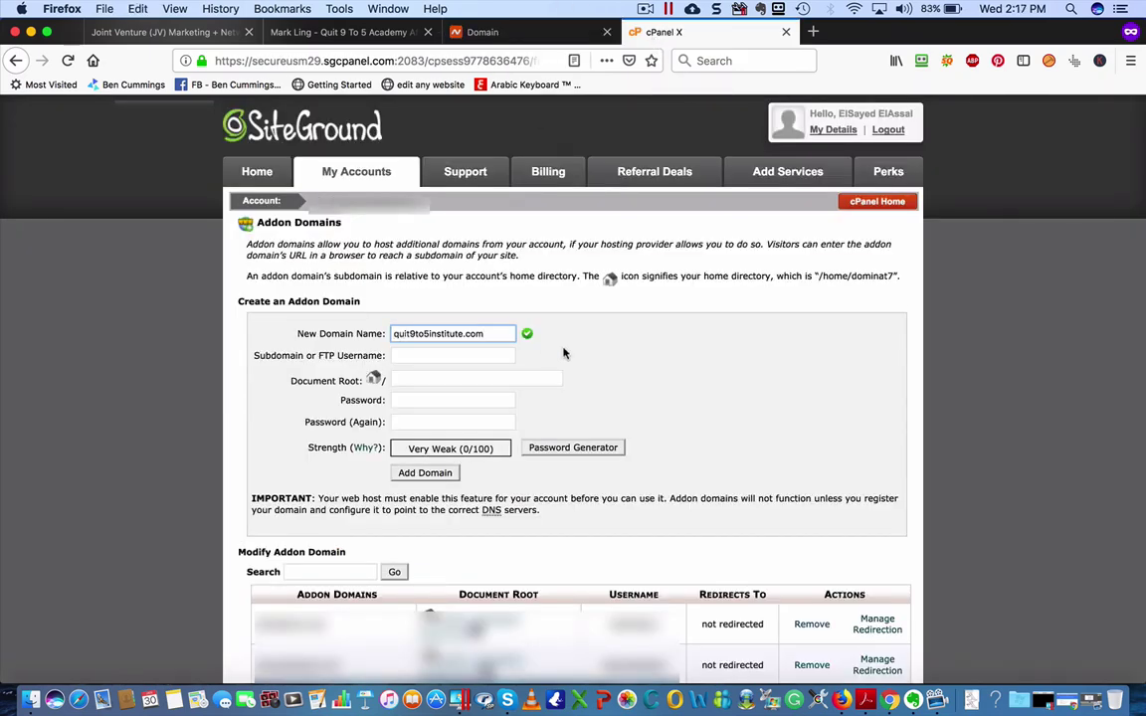
pyautogui.click(603, 359)
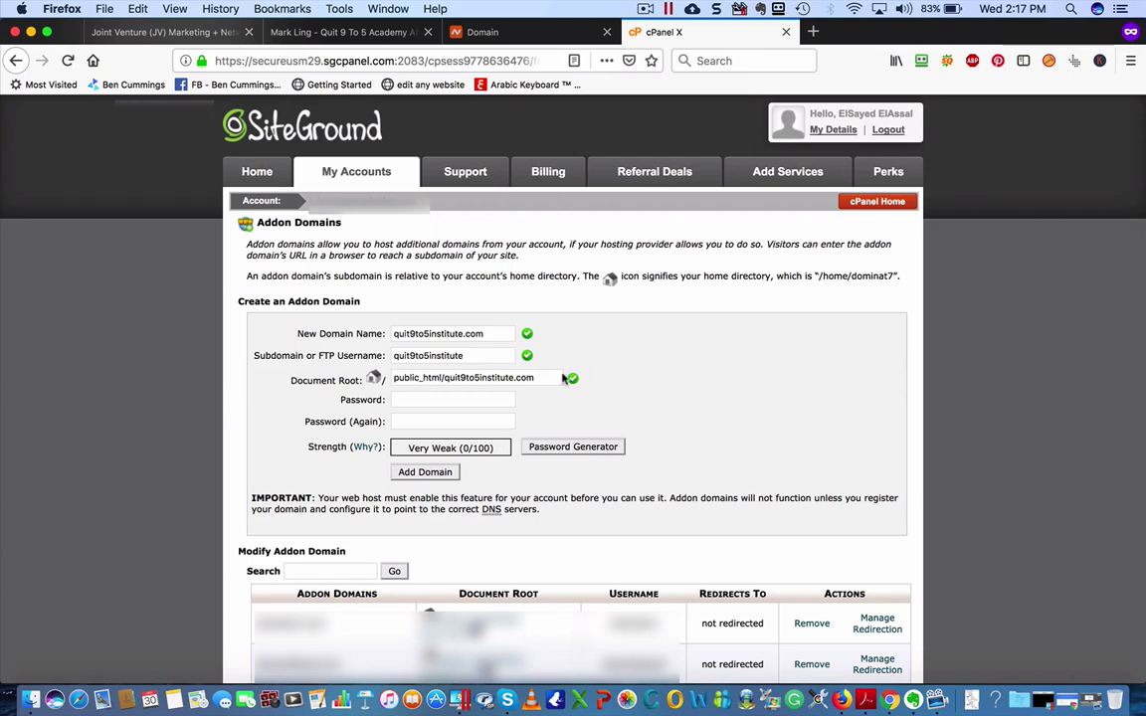
pyautogui.click(430, 401)
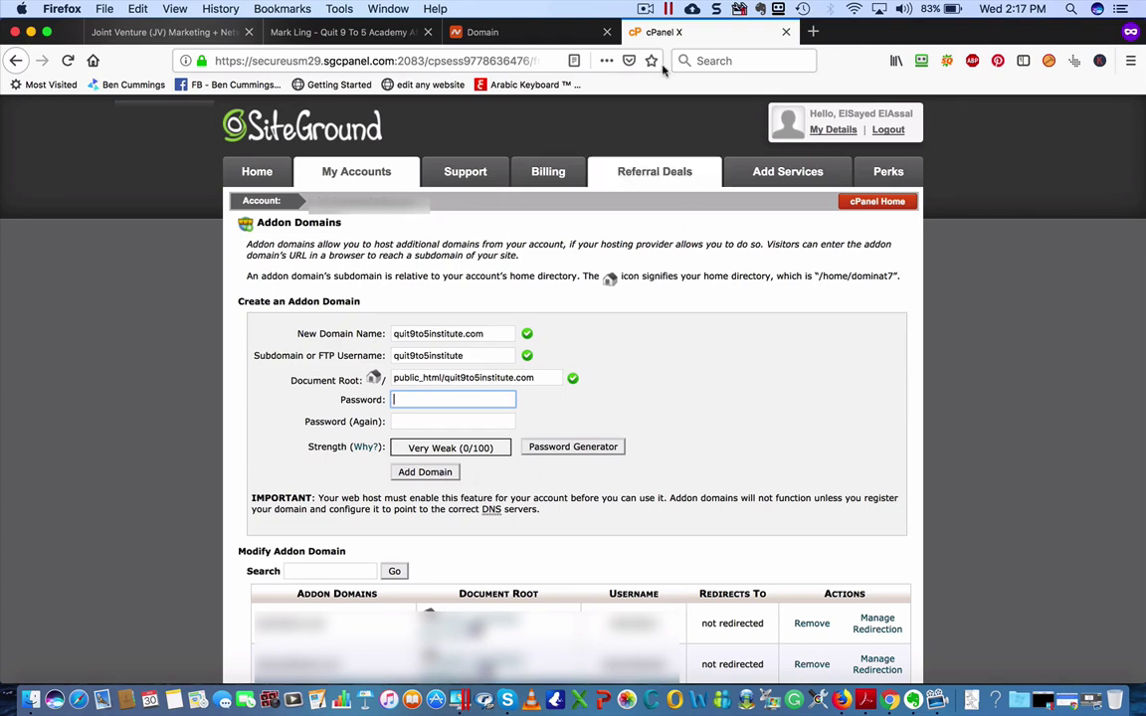
pyautogui.click(644, 8)
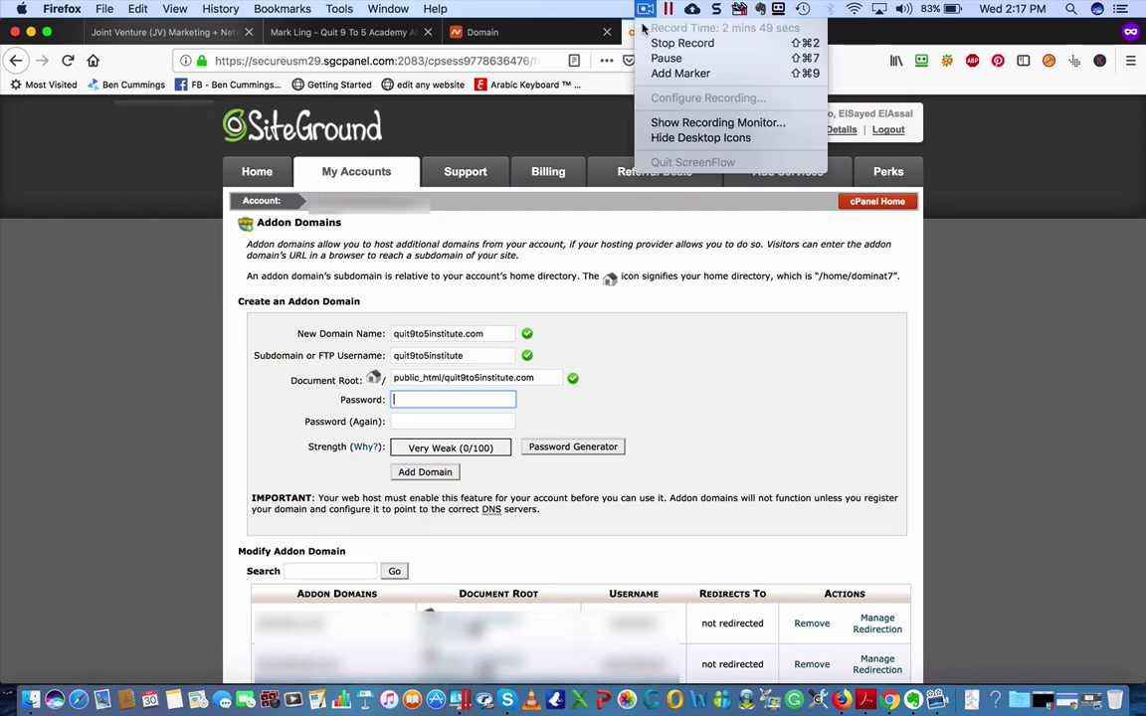
pyautogui.click(673, 55)
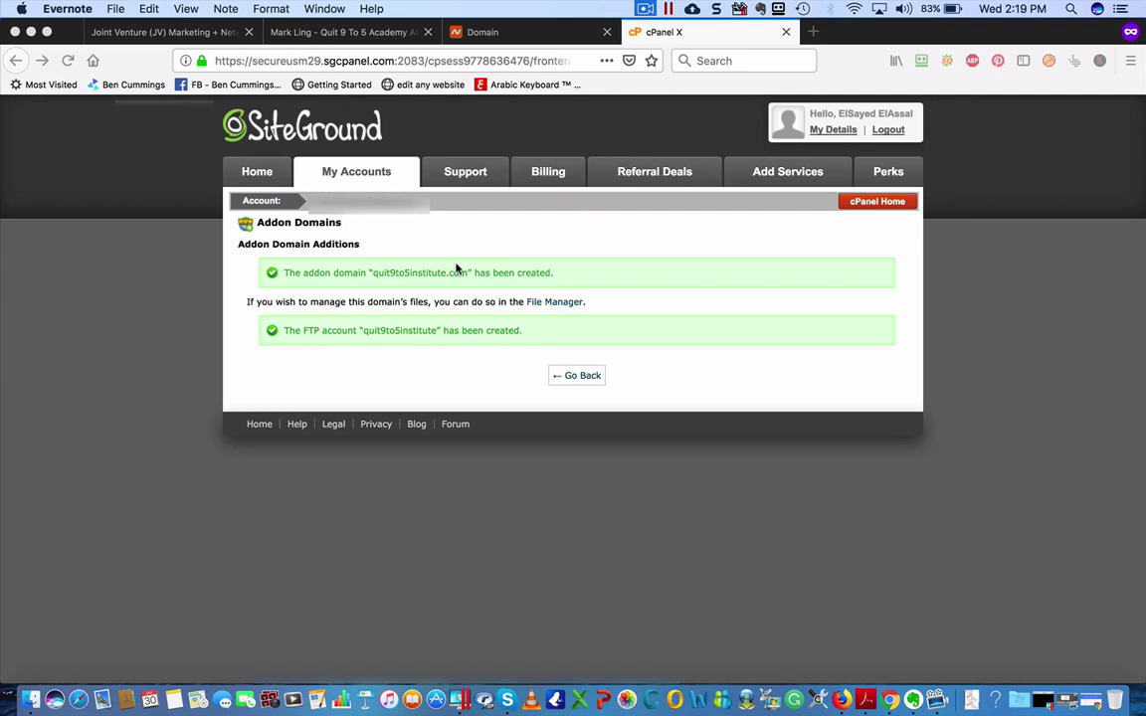
# Go back to the cPanel home page and scroll through its domain and autoinstaller sections.
pyautogui.click(258, 173)
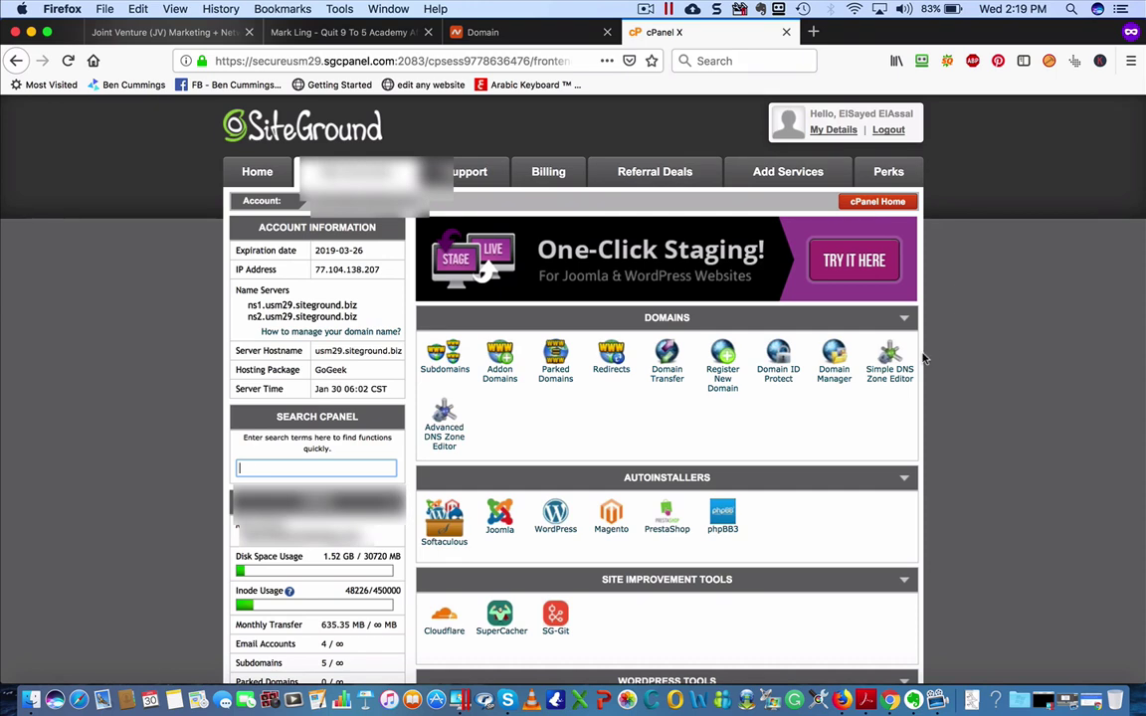
pyautogui.scroll(-2, 589, 414)
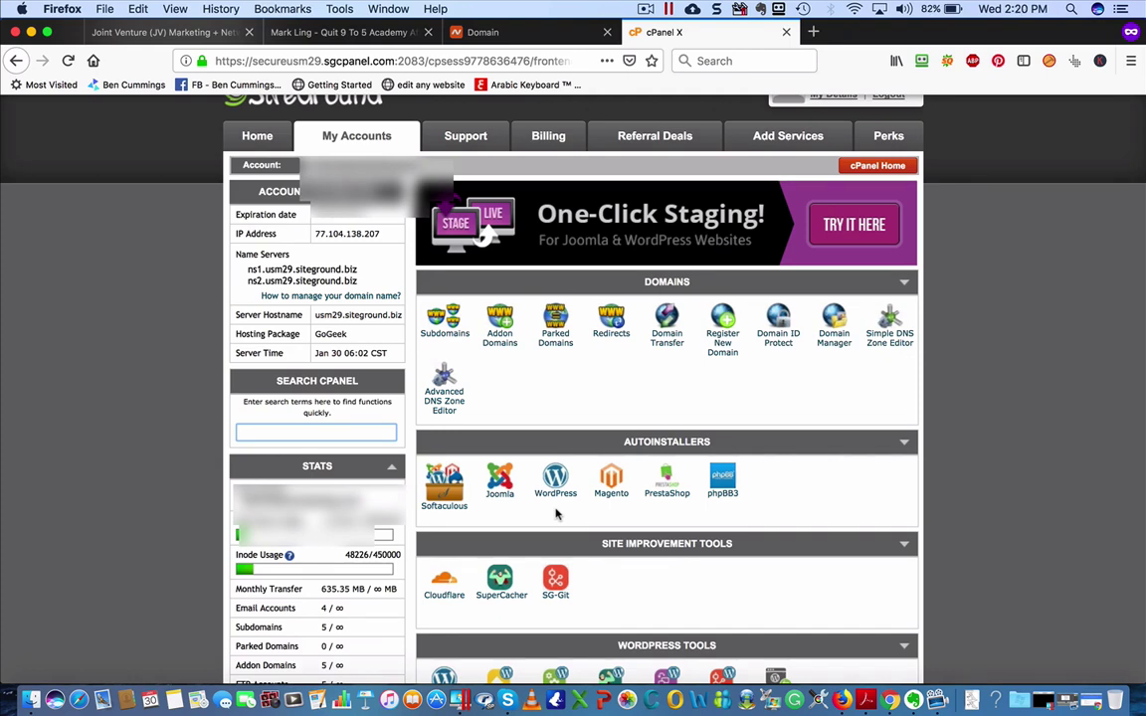
pyautogui.scroll(-2, 556, 512)
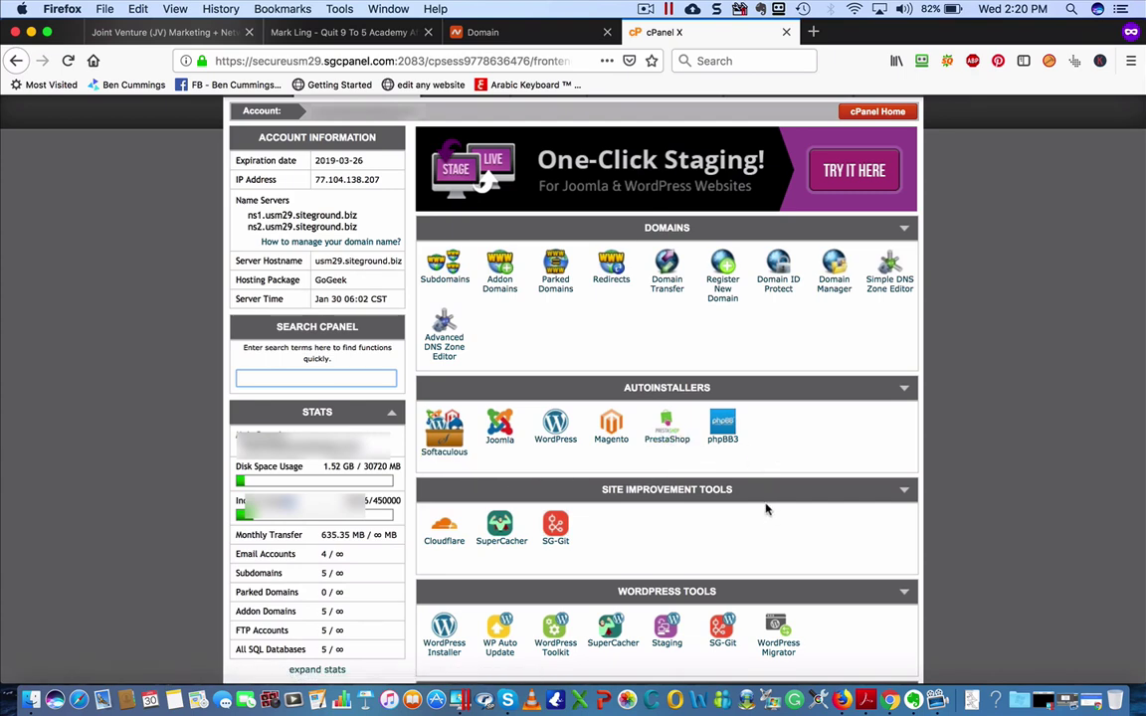
pyautogui.scroll(-2, 767, 510)
pyautogui.scroll(-1, 753, 458)
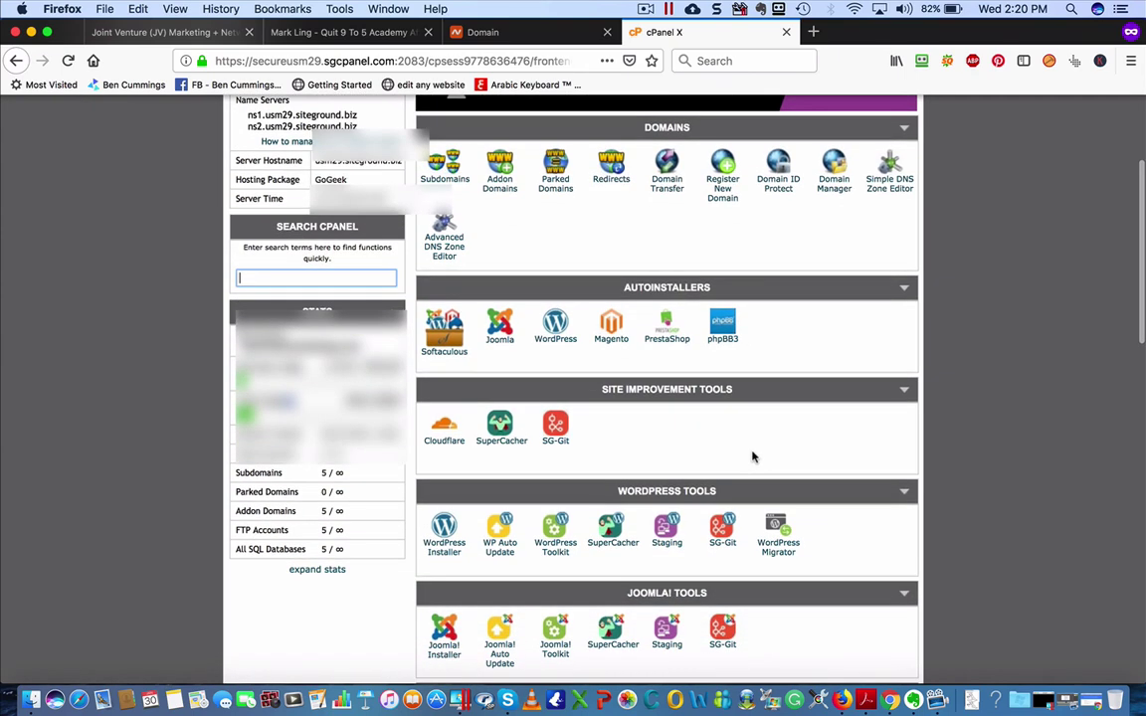
pyautogui.scroll(4, 746, 428)
pyautogui.scroll(-4, 745, 428)
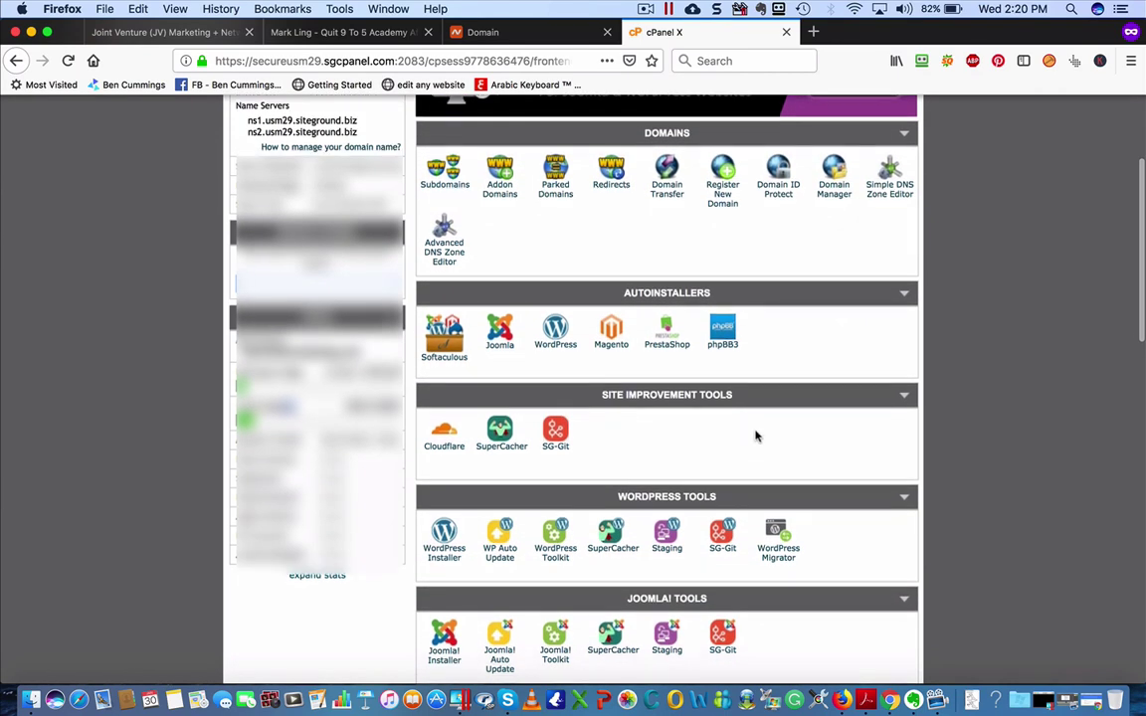
pyautogui.scroll(2, 754, 435)
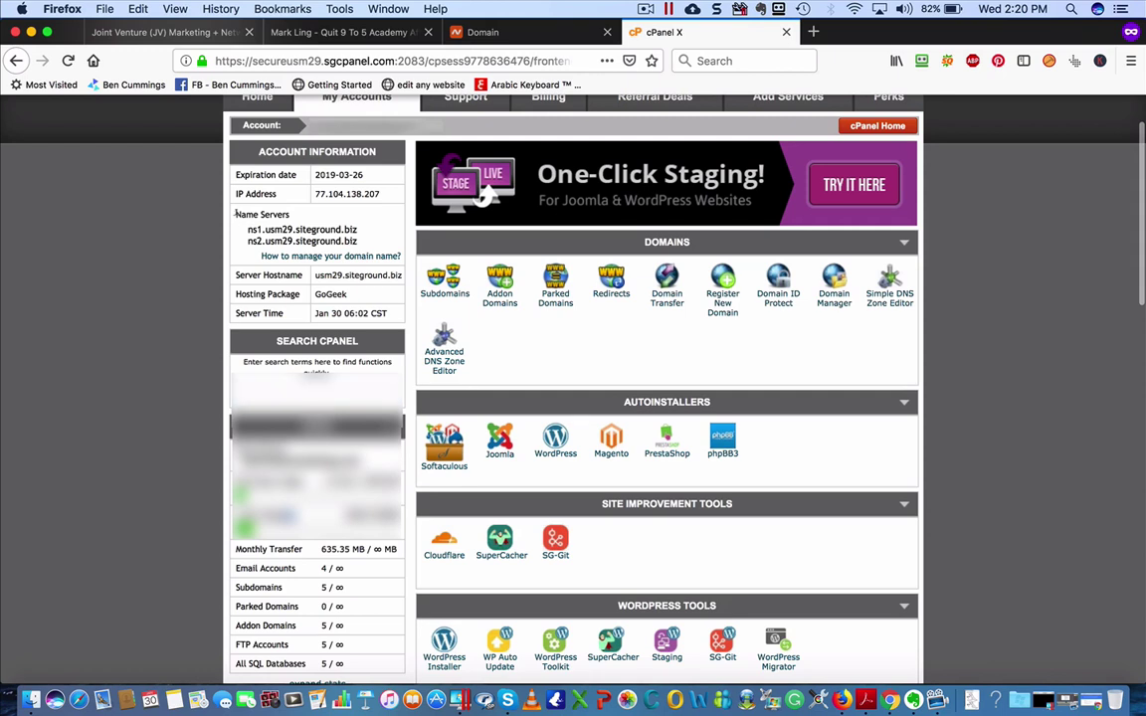
# Select ns1.usm29.siteground.biz under Name Servers in the Account Information box to copy it.
pyautogui.moveTo(235, 213); pyautogui.dragTo(289, 214)
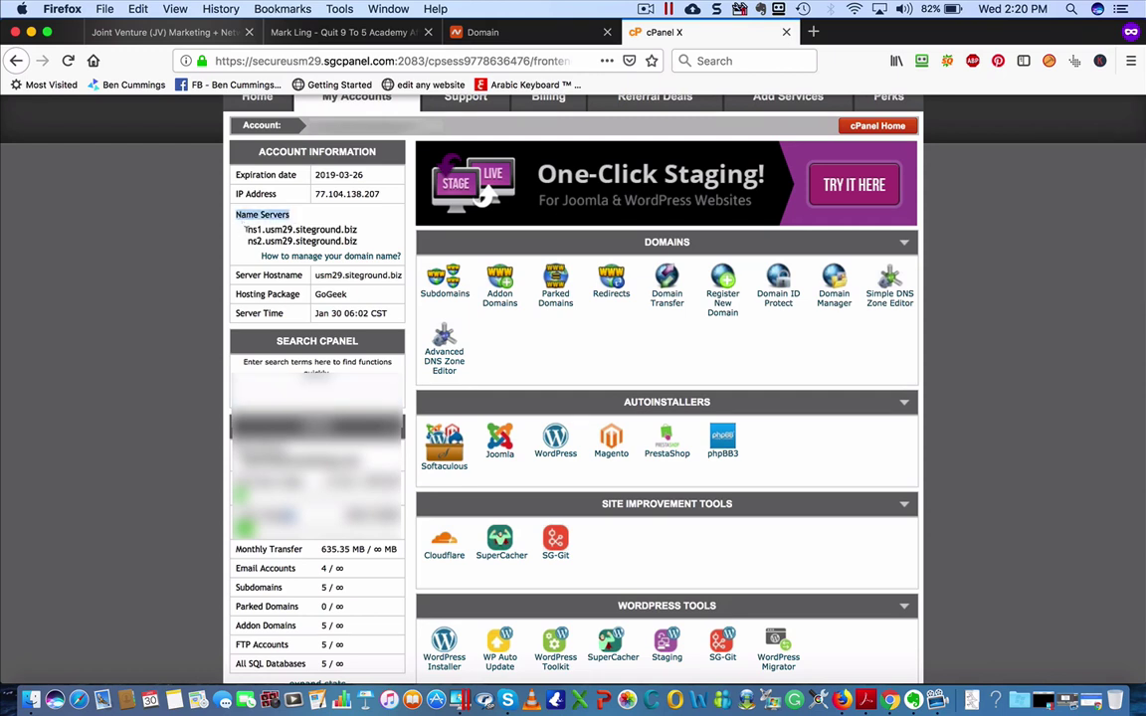
pyautogui.moveTo(244, 229); pyautogui.dragTo(213, 216)
pyautogui.click(361, 241)
pyautogui.click(213, 219)
pyautogui.scroll(-1, 583, 496)
pyautogui.click(555, 383)
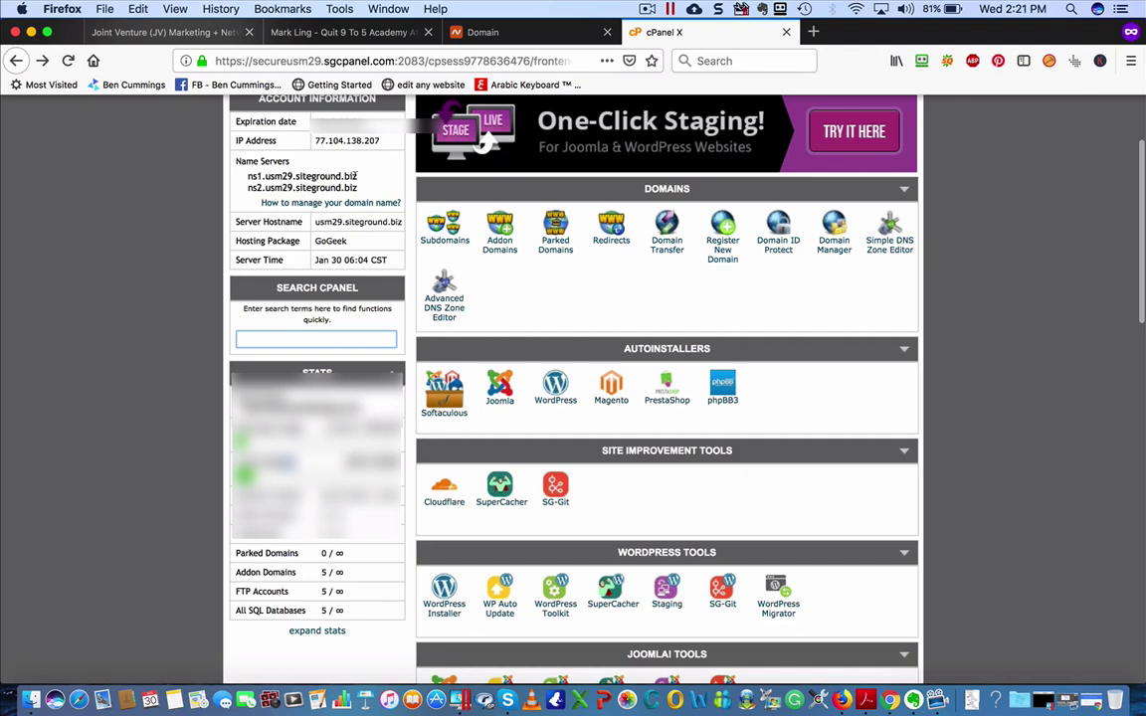
pyautogui.moveTo(353, 177); pyautogui.dragTo(246, 176)
pyautogui.press('super+c')
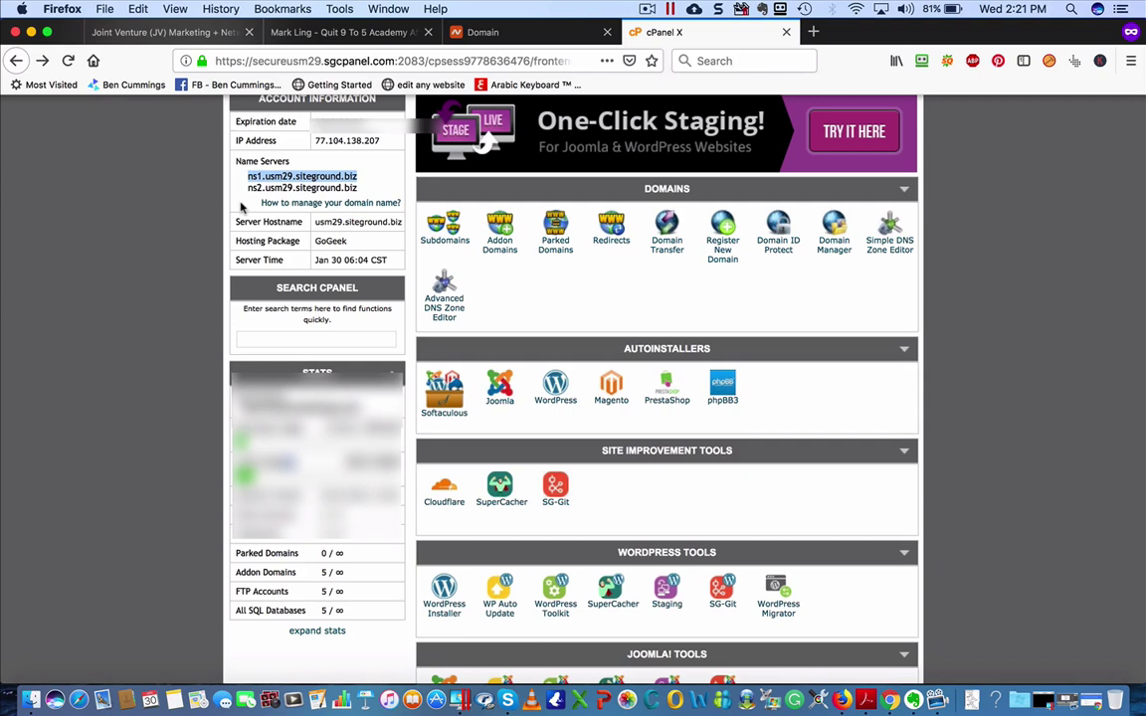
# Switch the Namecheap domain to Custom DNS and paste ns1.usm29.siteground.biz as the first nameserver.
pyautogui.click(486, 30)
pyautogui.scroll(-3, 560, 465)
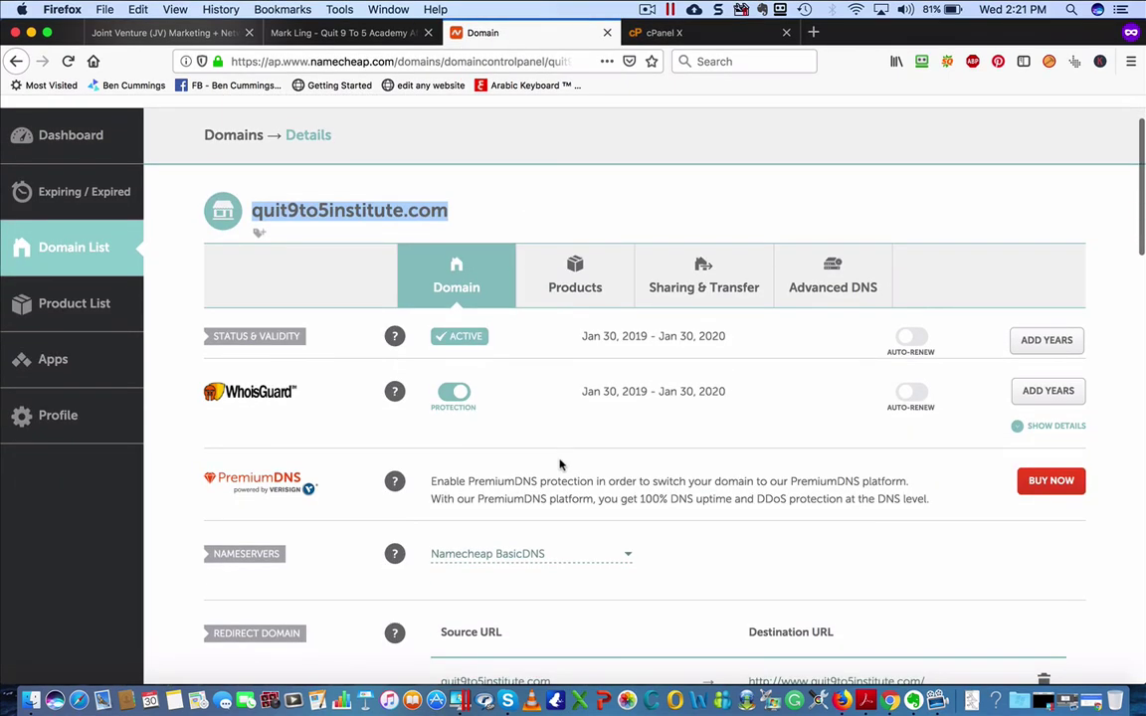
pyautogui.scroll(-3, 535, 418)
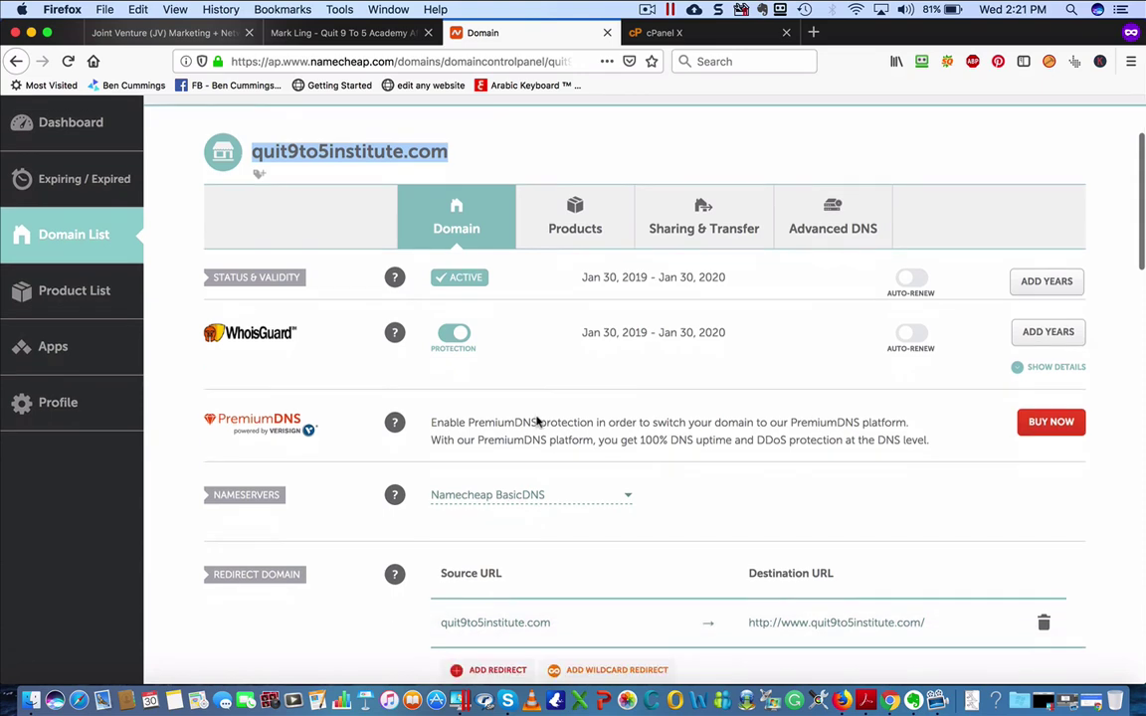
pyautogui.click(373, 489)
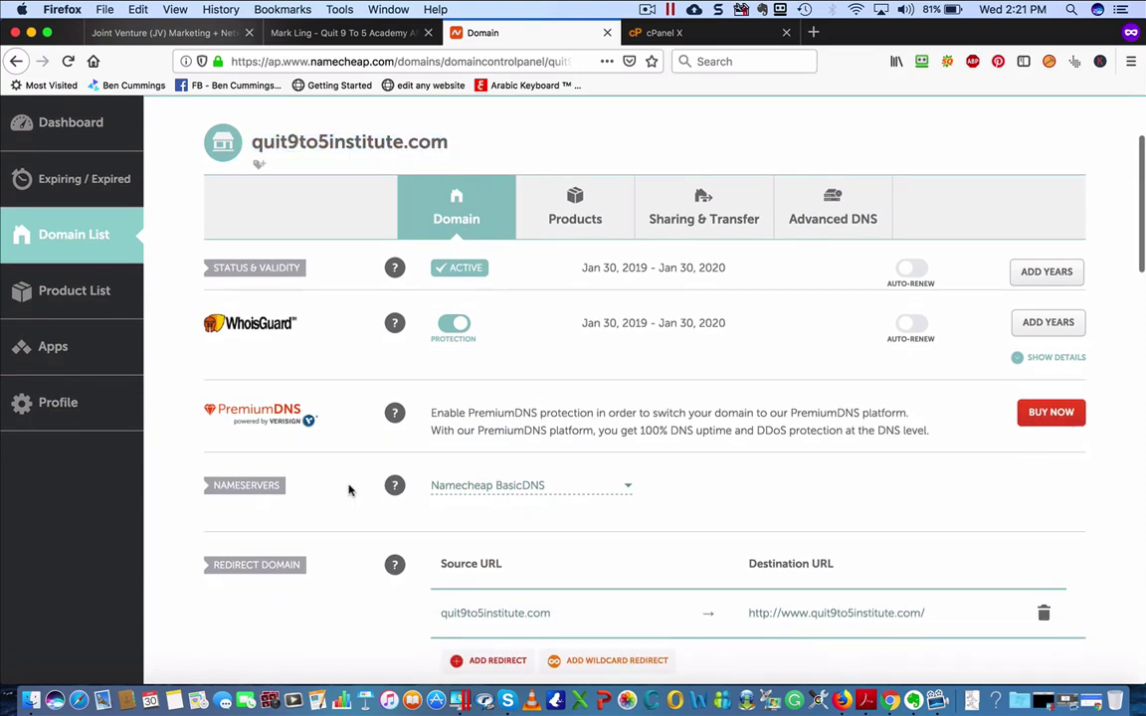
pyautogui.click(624, 487)
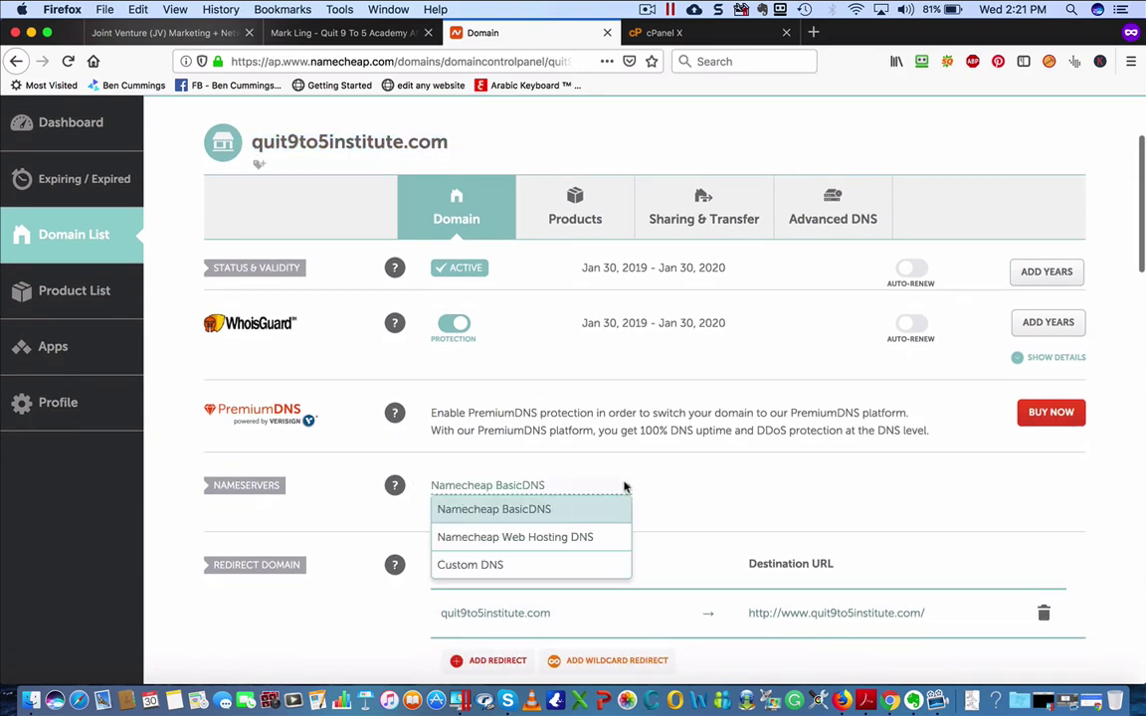
pyautogui.click(547, 567)
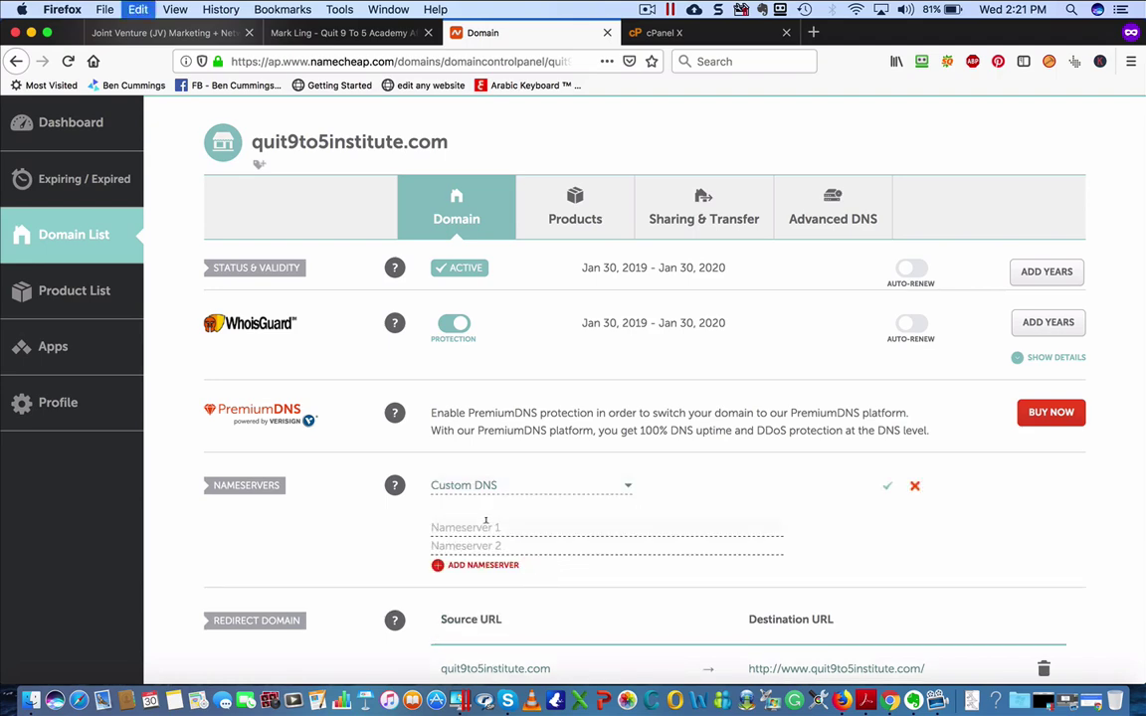
pyautogui.press('super+v')
# Copy ns2.usm29.siteground.biz into Nameserver 2, save the nameservers, and close the Namecheap tab.
pyautogui.click(647, 32)
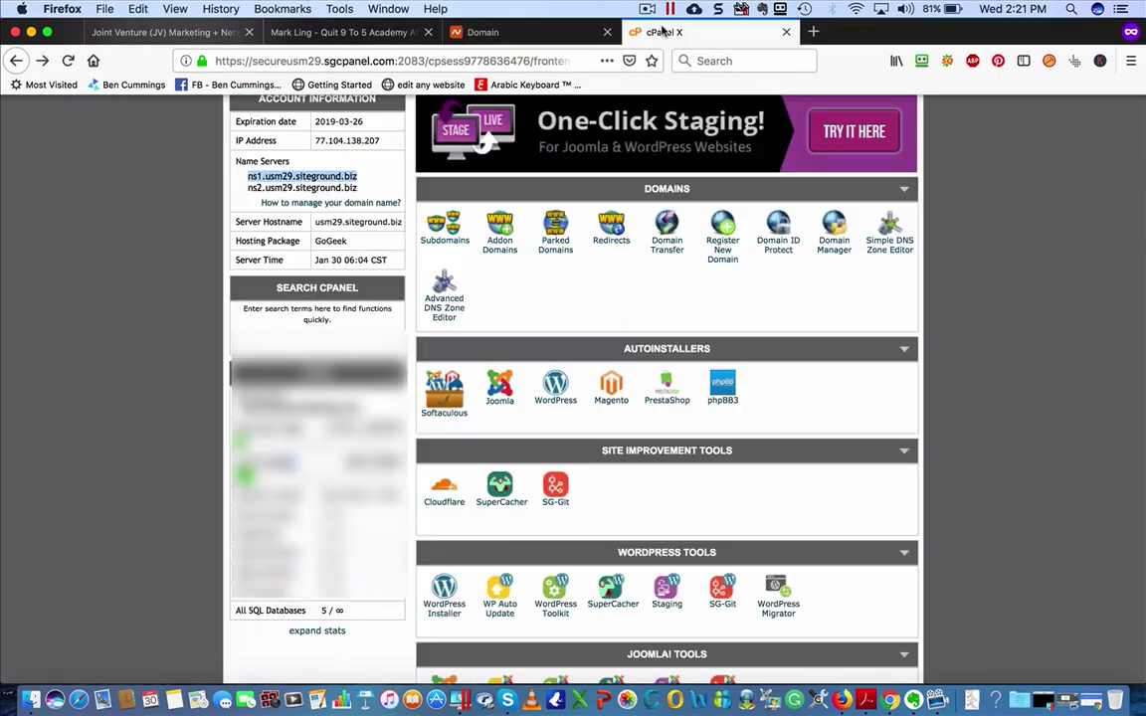
pyautogui.moveTo(248, 187); pyautogui.dragTo(354, 189)
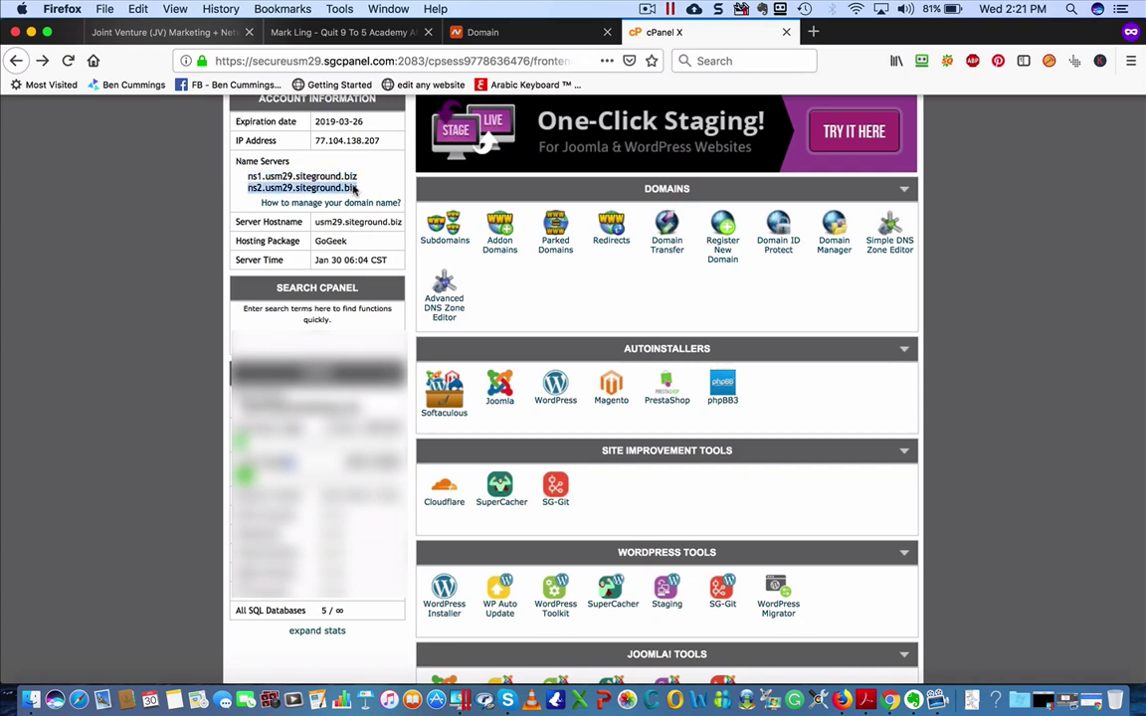
pyautogui.press('super+c')
pyautogui.click(482, 32)
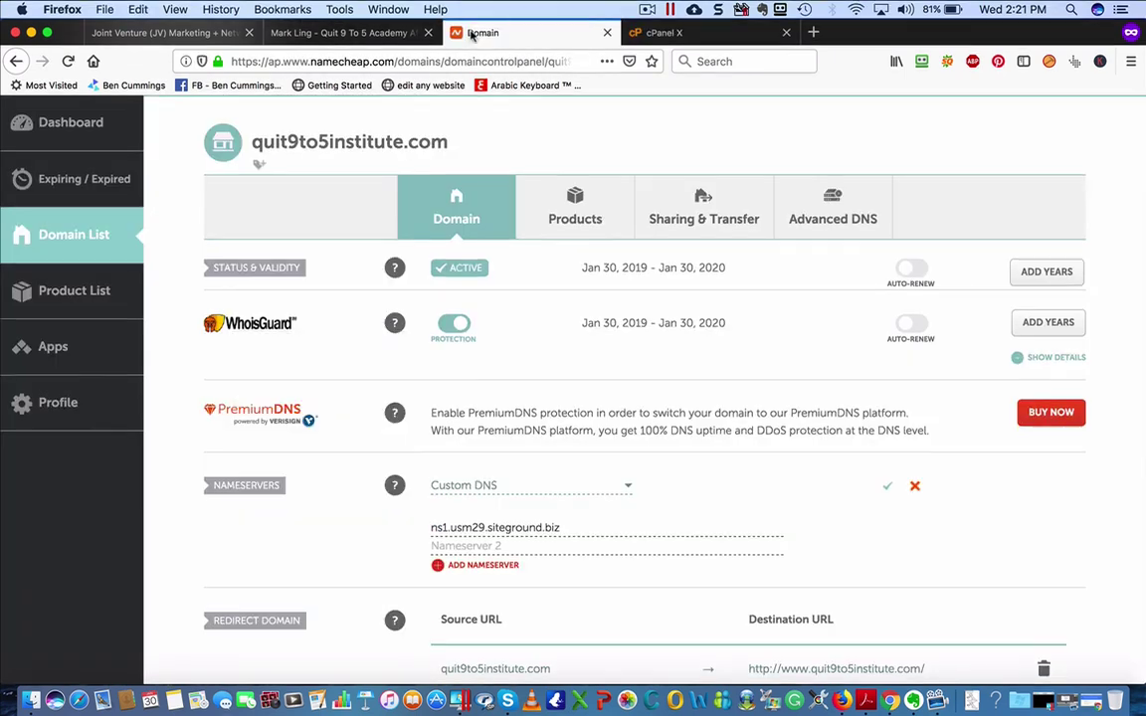
pyautogui.click(464, 543)
pyautogui.press('super+v')
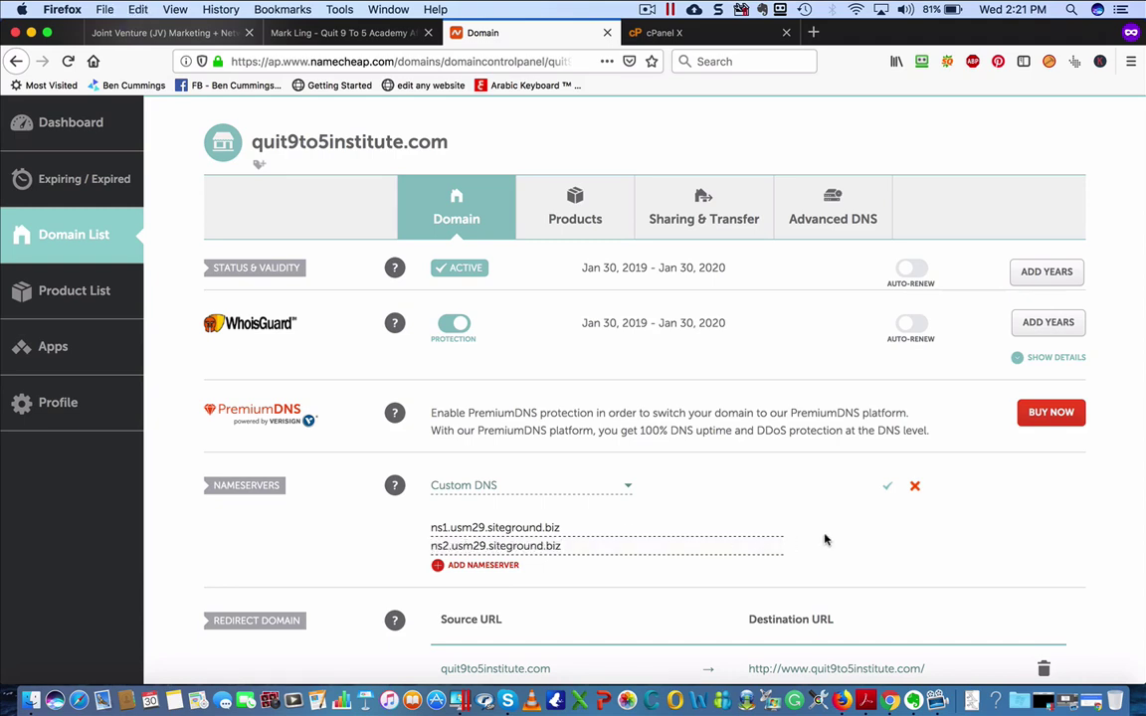
pyautogui.click(886, 488)
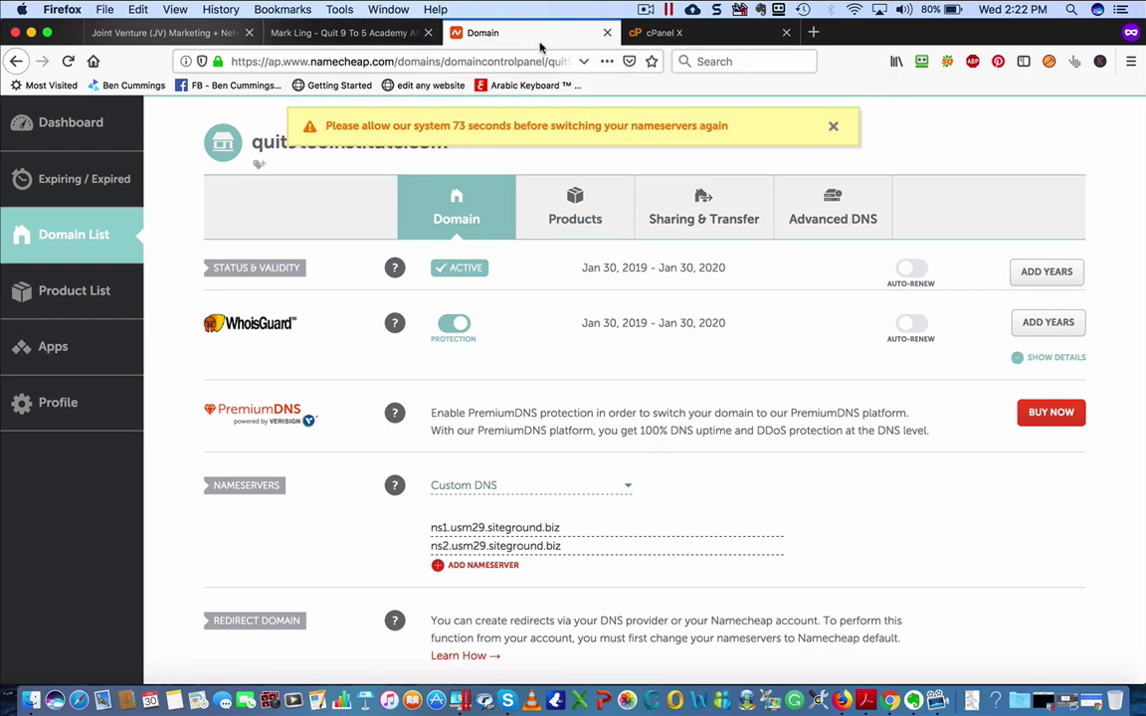
pyautogui.click(605, 33)
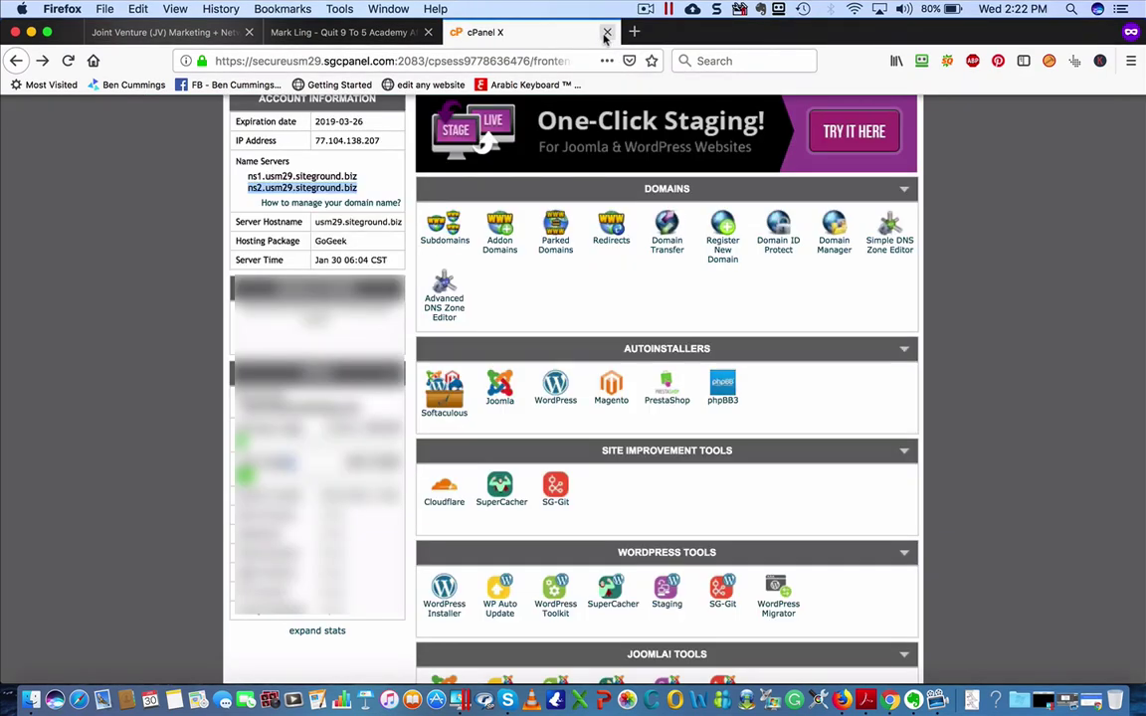
pyautogui.click(555, 383)
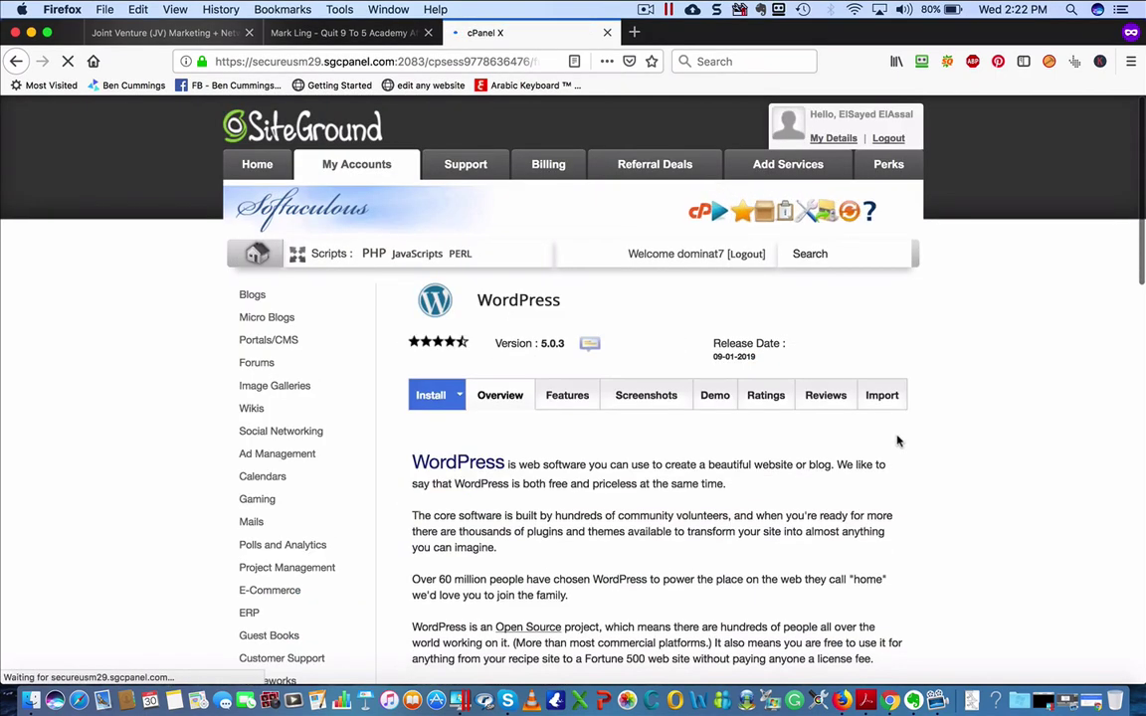
pyautogui.scroll(-5, 897, 441)
pyautogui.scroll(-3, 897, 441)
pyautogui.scroll(3, 895, 439)
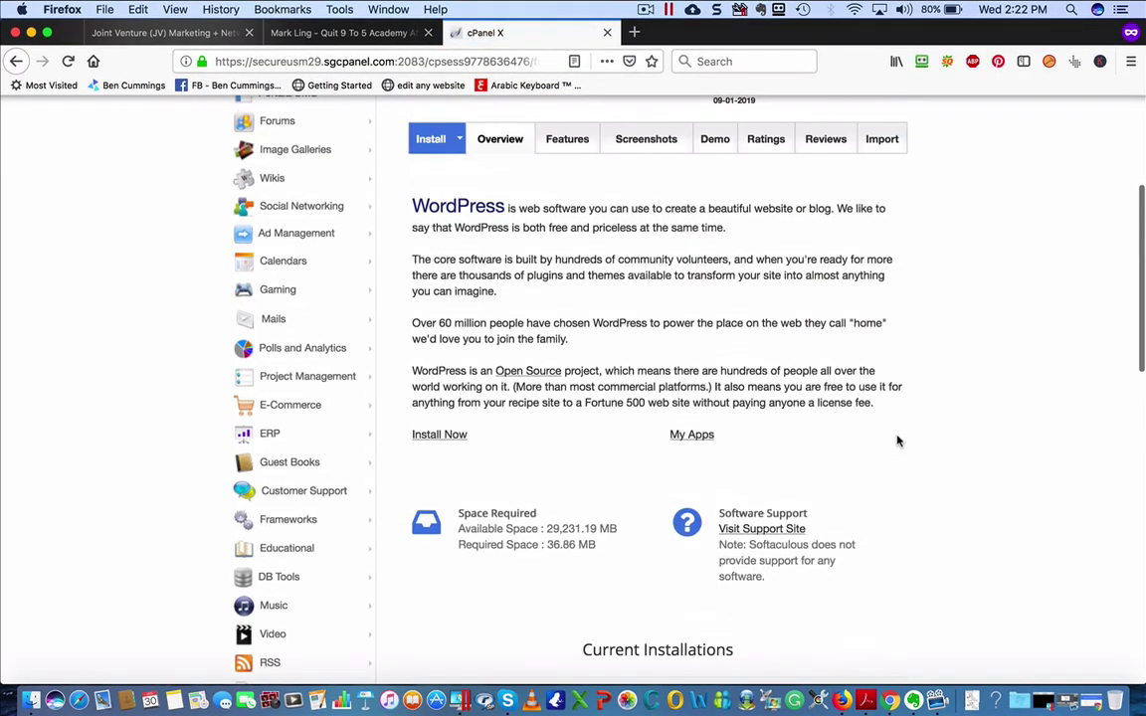
pyautogui.click(433, 434)
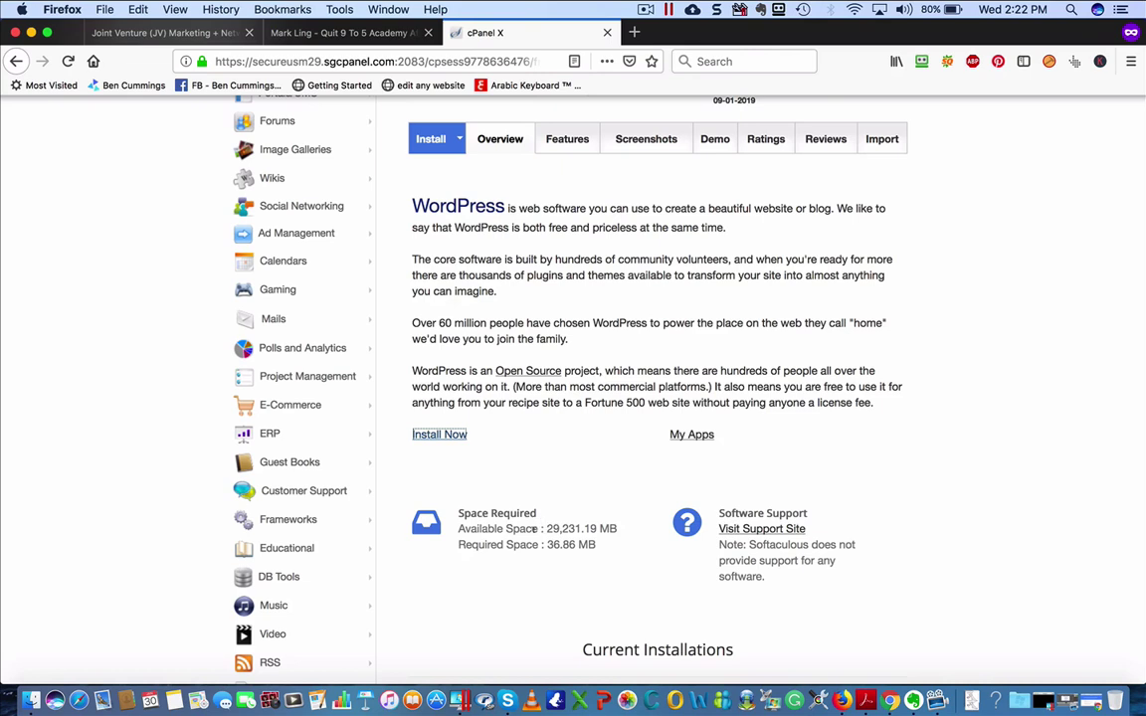
pyautogui.moveTo(542, 528); pyautogui.dragTo(582, 528)
pyautogui.click(547, 542)
pyautogui.click(434, 432)
pyautogui.click(796, 256)
pyautogui.click(802, 275)
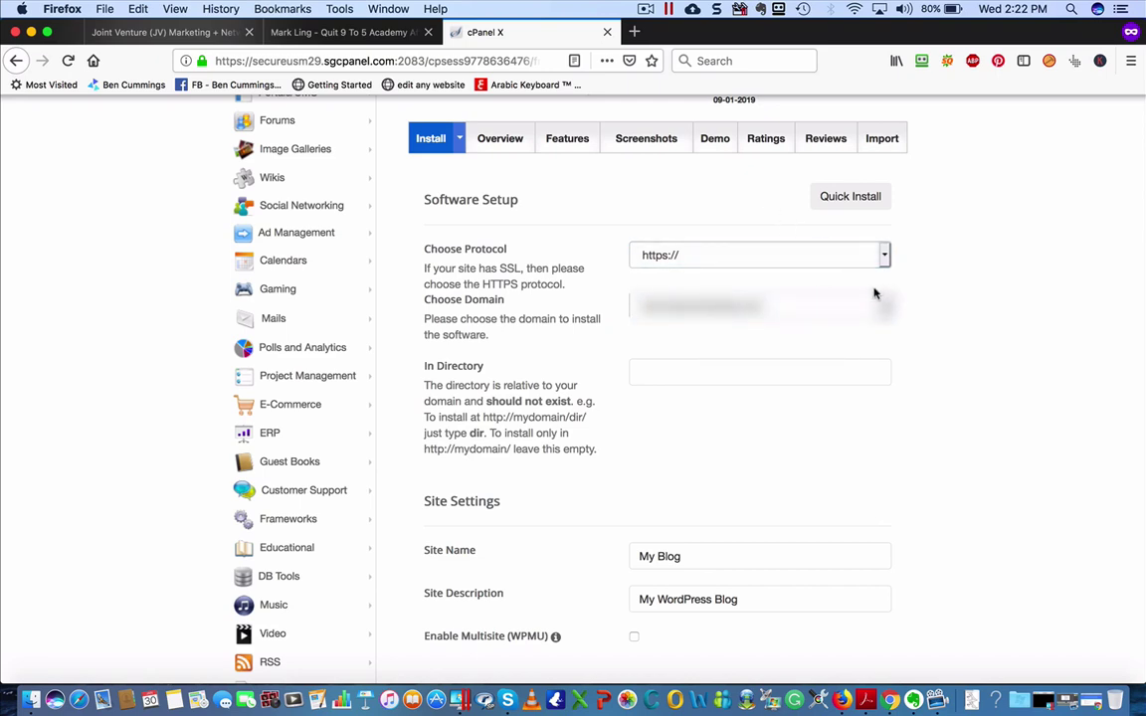
pyautogui.click(710, 256)
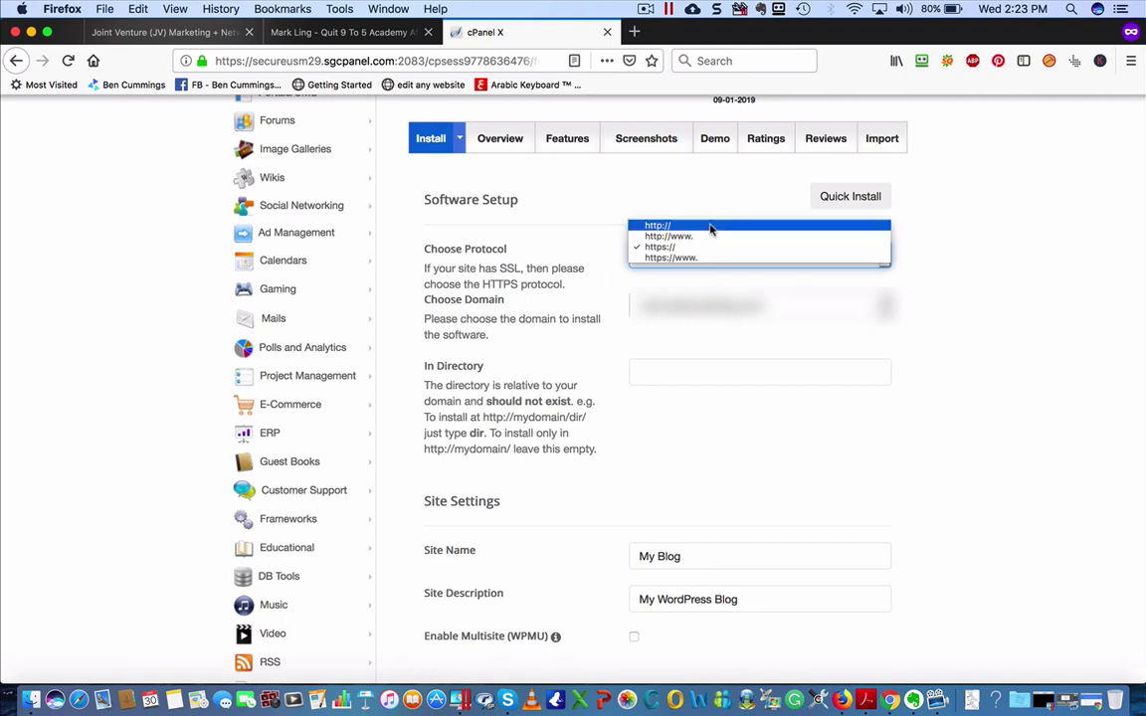
pyautogui.click(711, 227)
pyautogui.click(973, 252)
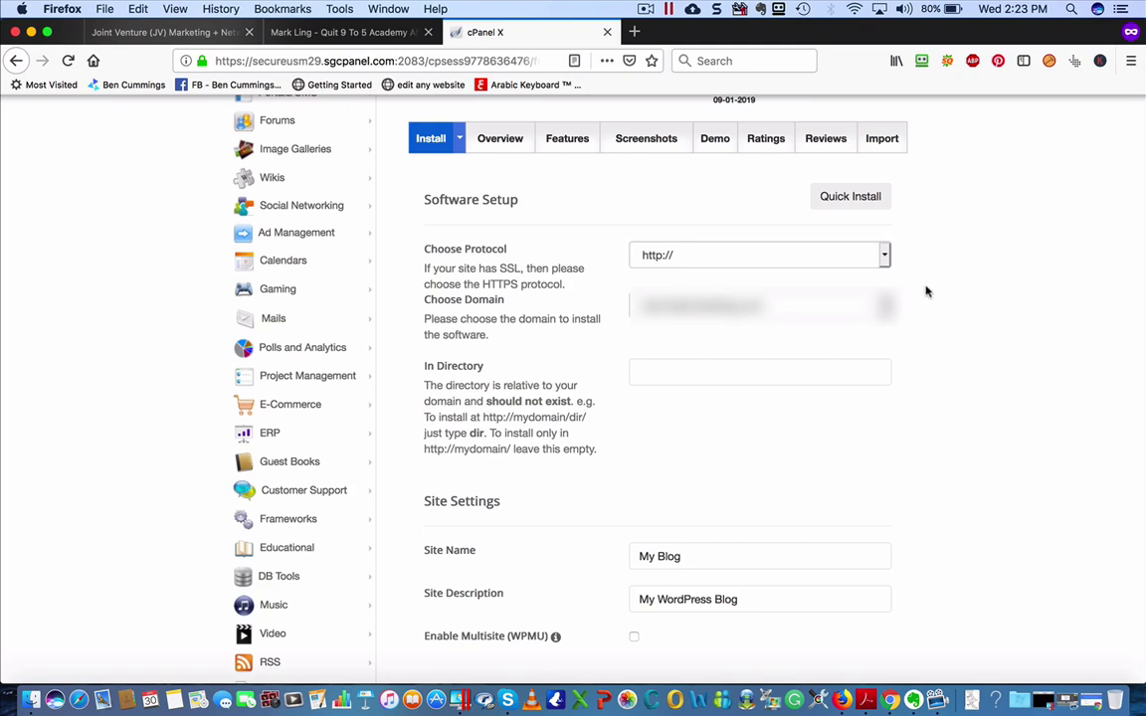
pyautogui.click(882, 308)
pyautogui.click(882, 308)
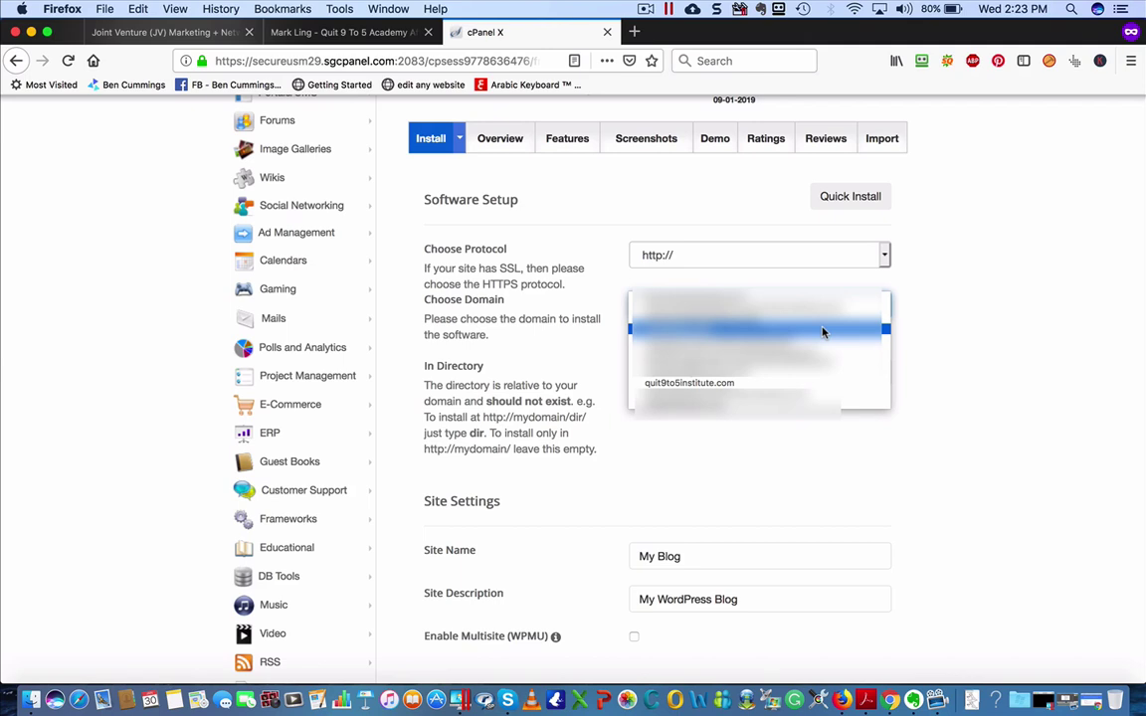
pyautogui.click(794, 385)
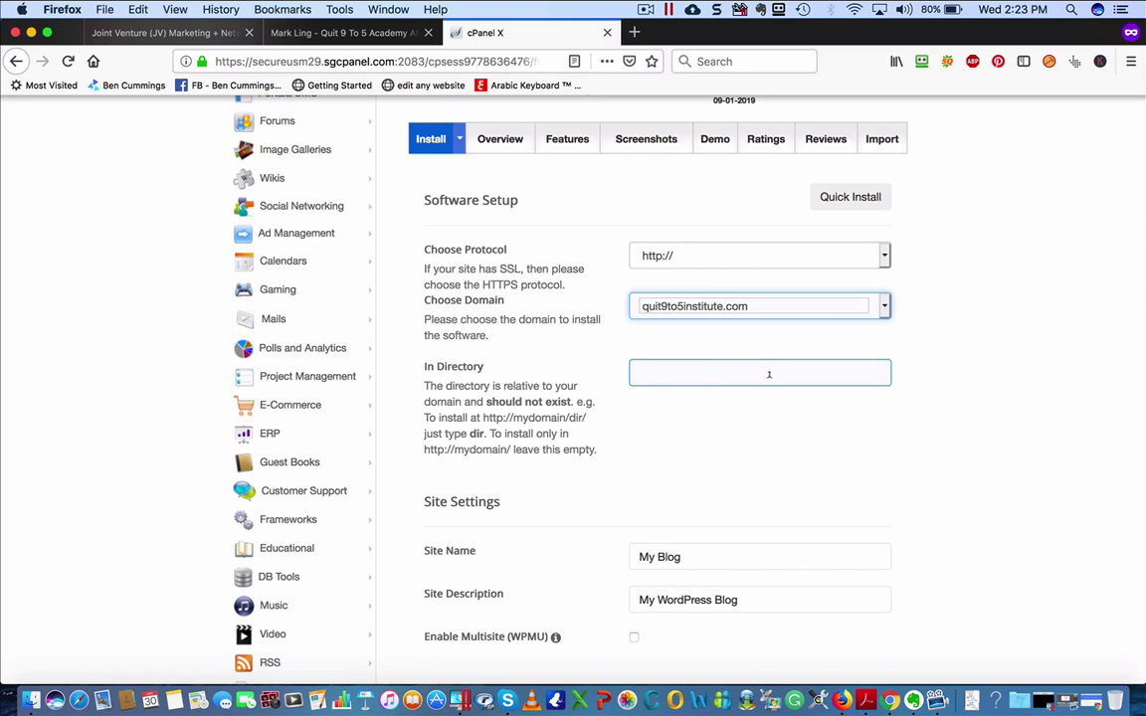
pyautogui.click(983, 367)
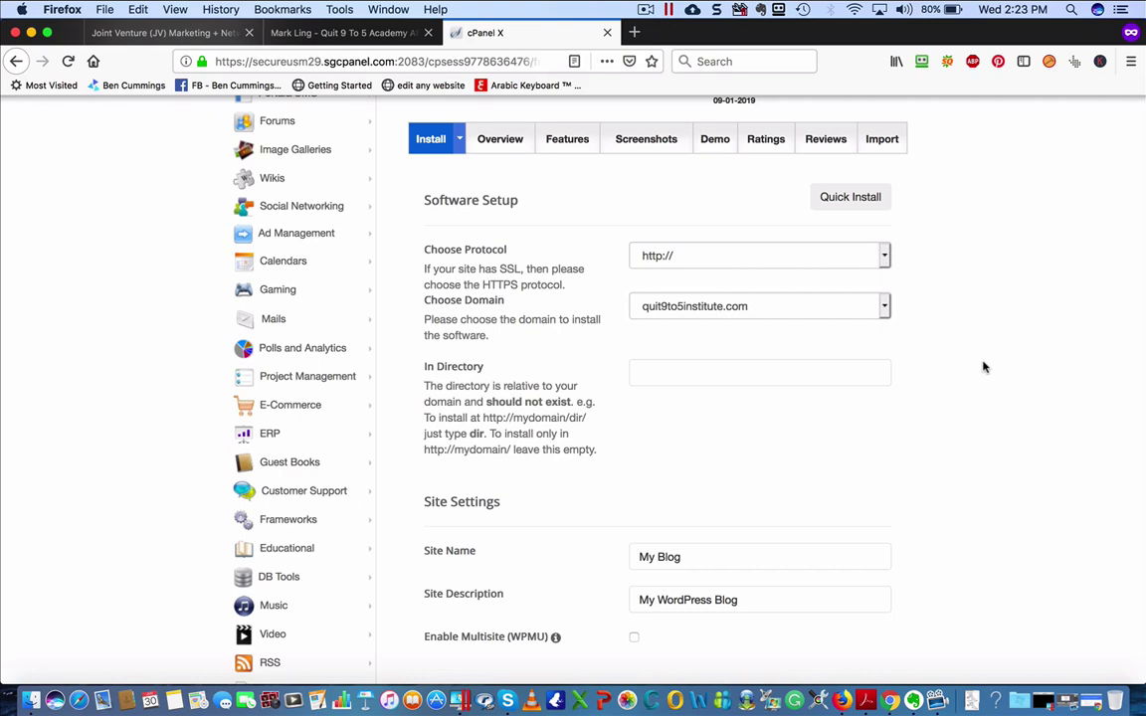
# Review the Site Settings and Admin Account fields of the WordPress install form.
pyautogui.scroll(-5, 982, 368)
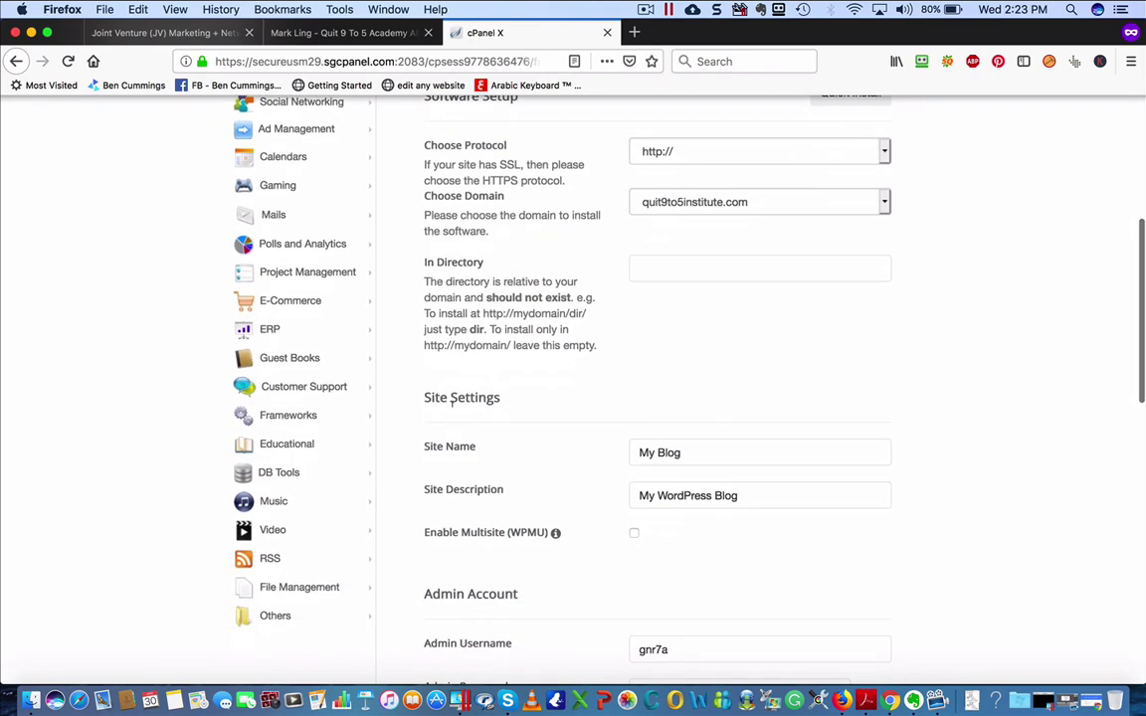
pyautogui.scroll(-4, 598, 468)
pyautogui.click(427, 359)
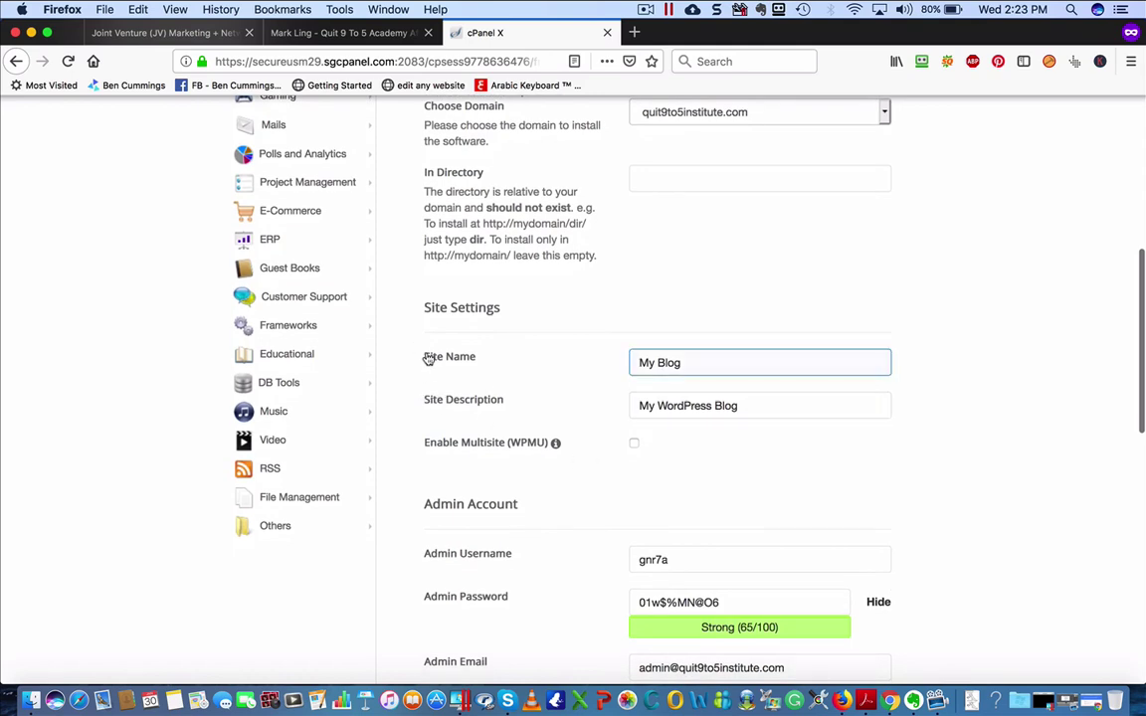
pyautogui.click(467, 389)
pyautogui.click(468, 399)
pyautogui.click(696, 368)
pyautogui.click(427, 401)
pyautogui.click(468, 440)
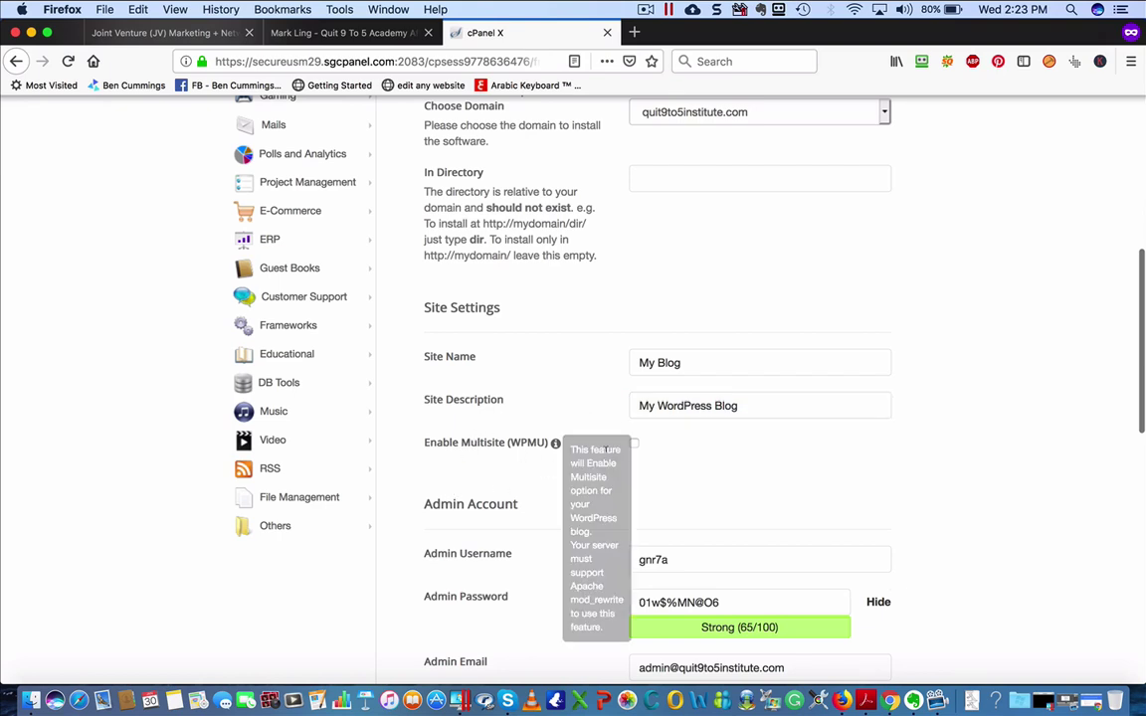
pyautogui.click(870, 409)
pyautogui.scroll(-1, 874, 410)
pyautogui.scroll(-2, 875, 411)
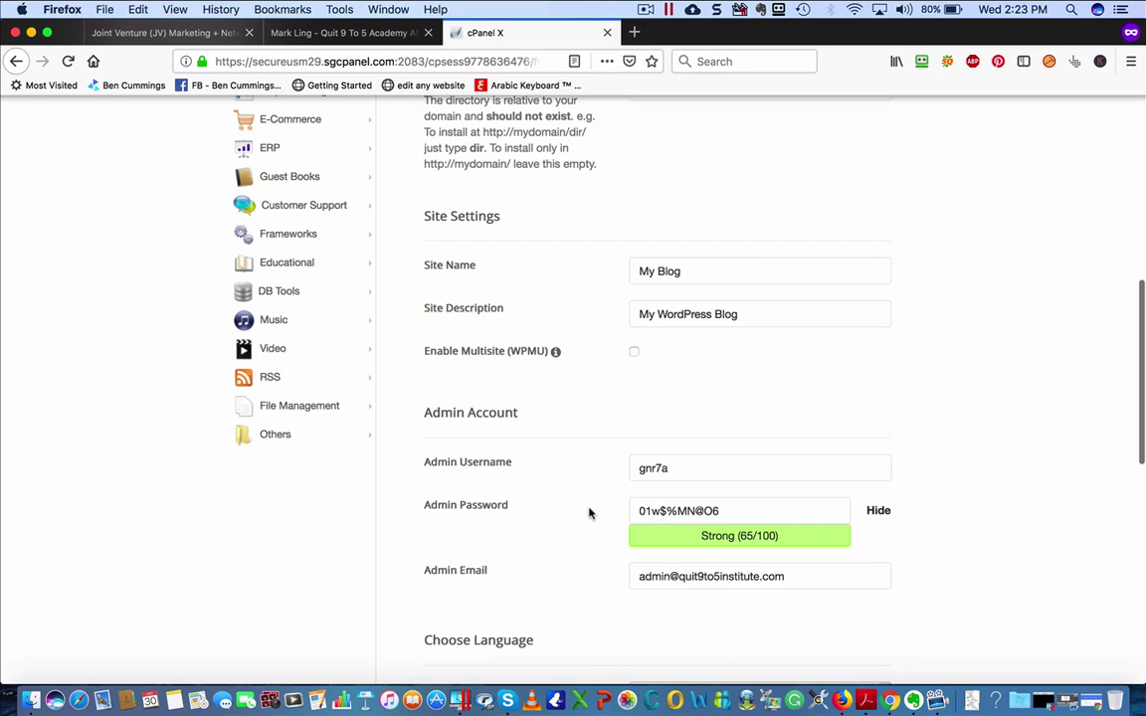
pyautogui.scroll(-3, 569, 507)
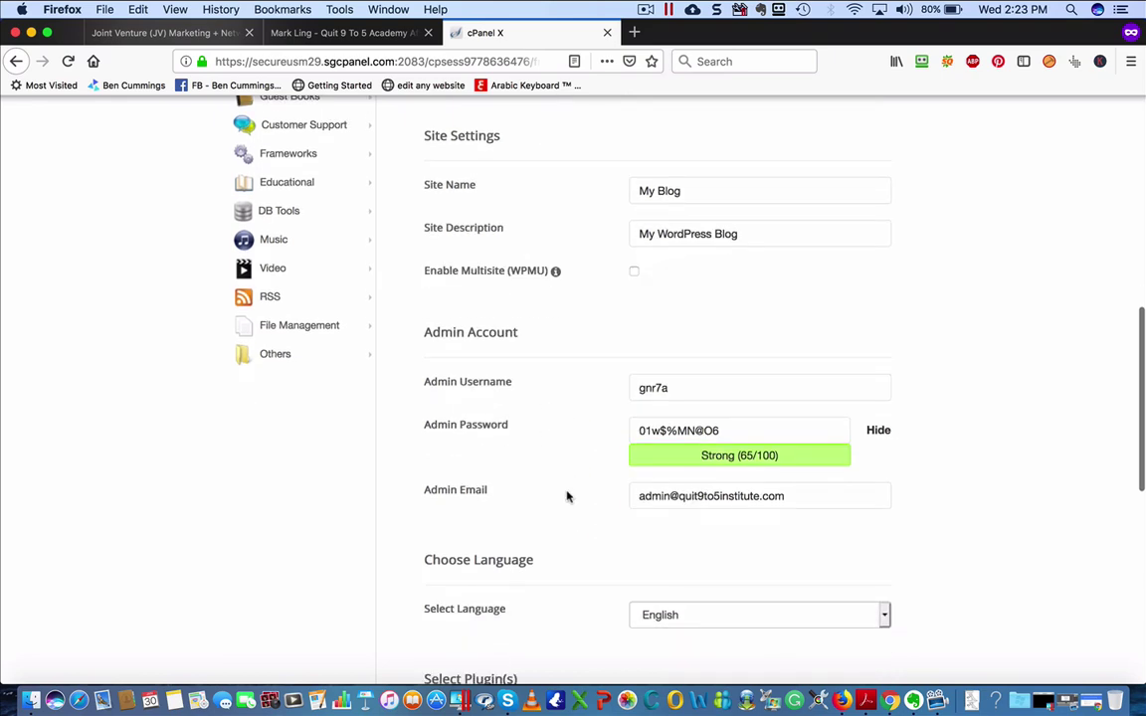
pyautogui.scroll(-1, 568, 497)
pyautogui.click(728, 469)
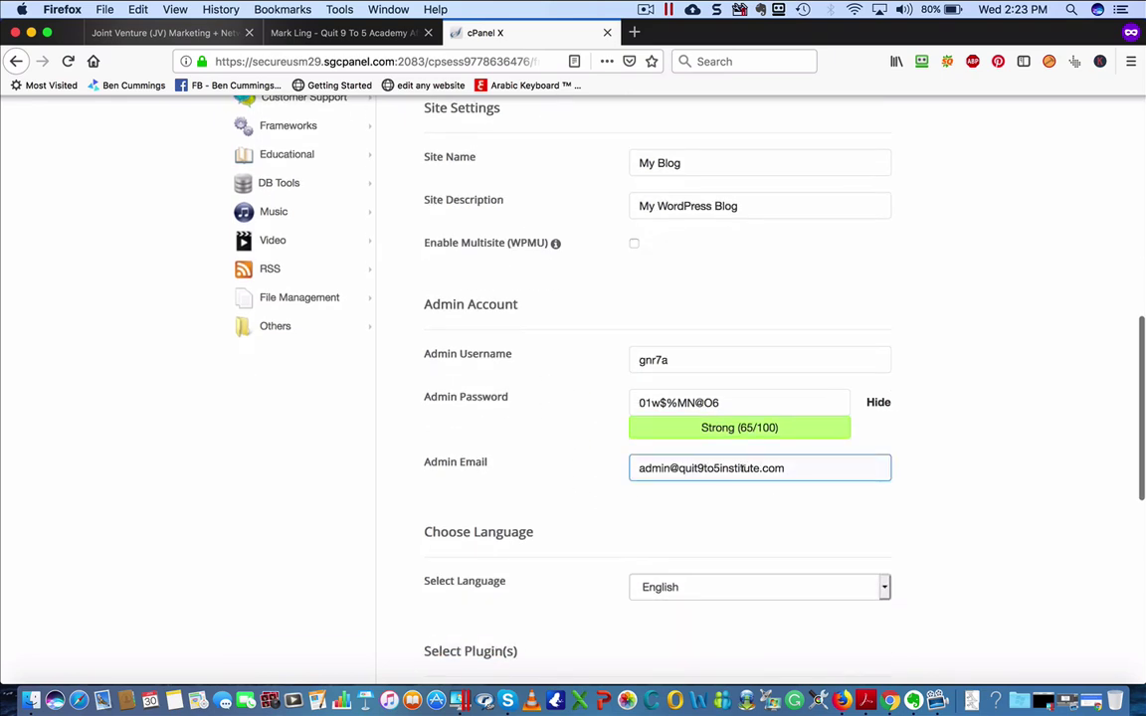
pyautogui.scroll(-2, 563, 519)
pyautogui.click(795, 413)
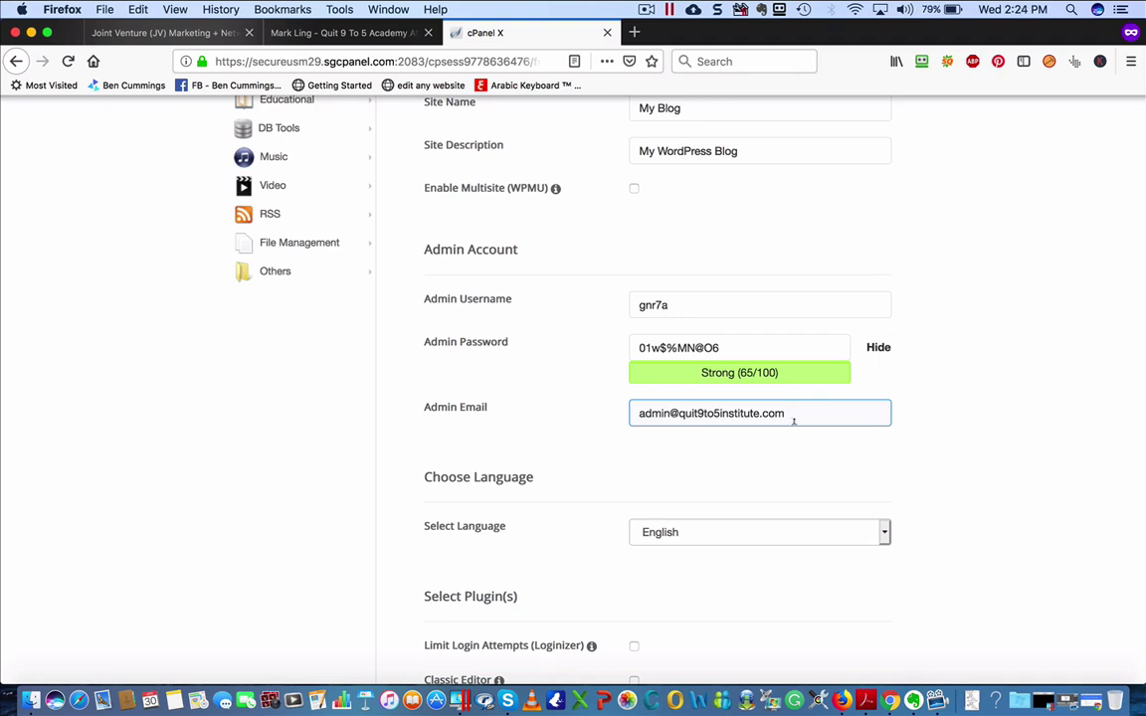
pyautogui.scroll(-3, 793, 421)
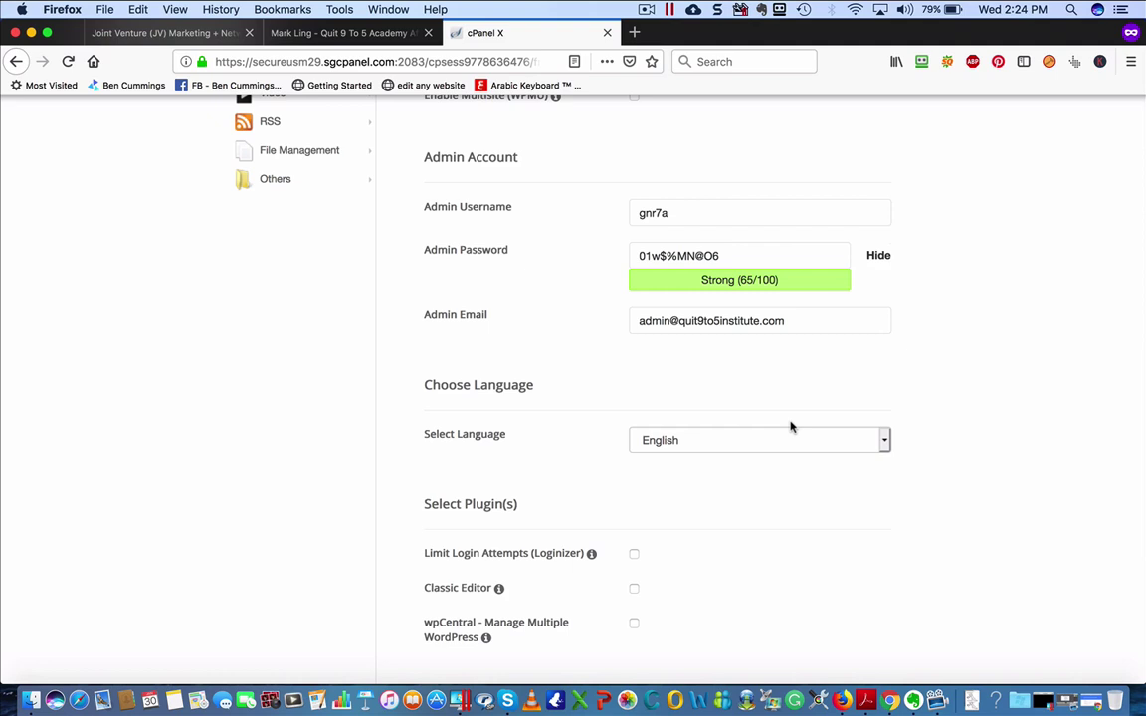
# Keep English as the site language and tick the Limit Login Attempts and Classic Editor plugins.
pyautogui.click(676, 440)
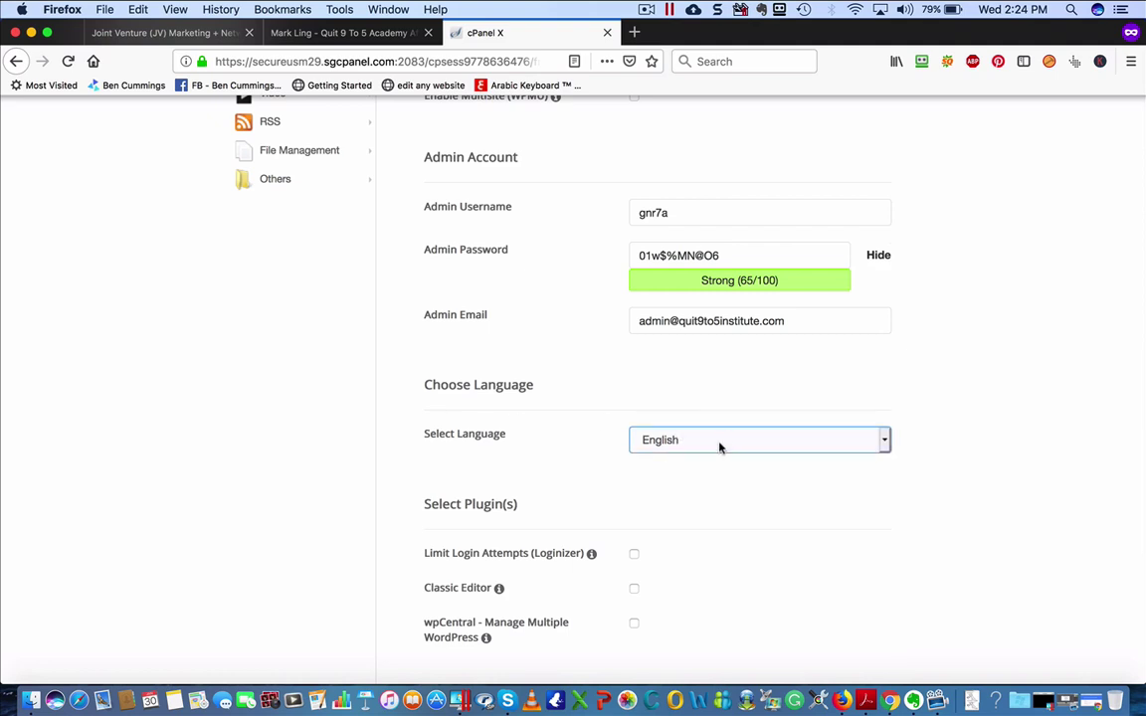
pyautogui.click(731, 448)
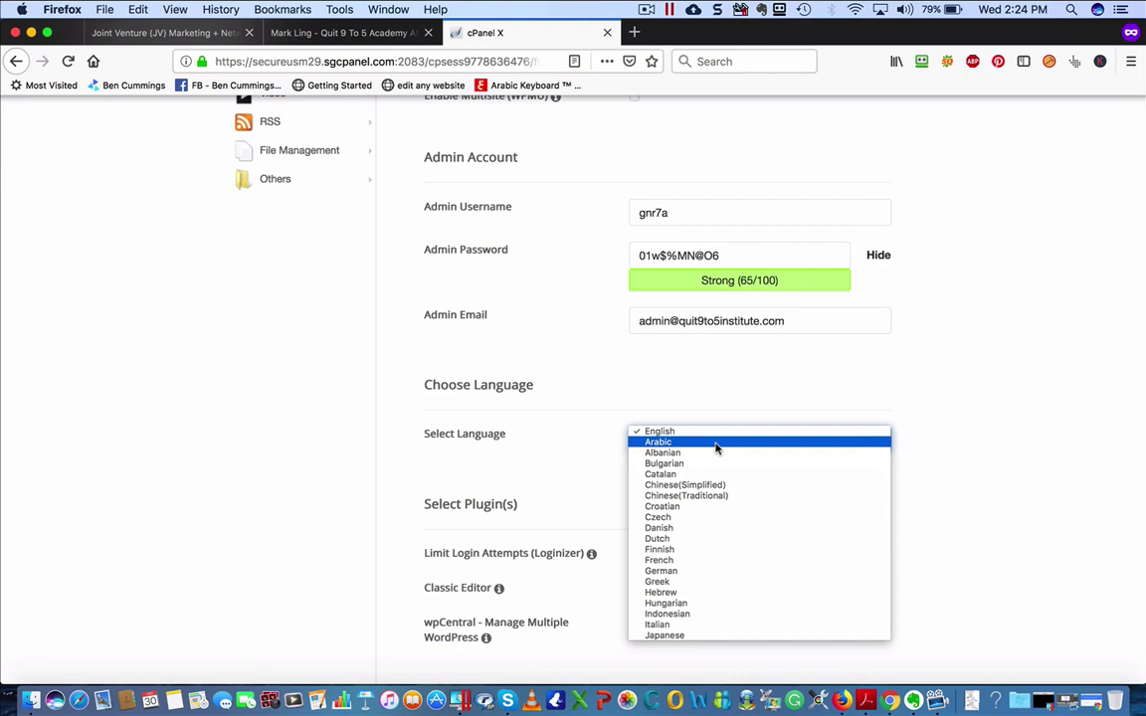
pyautogui.click(937, 449)
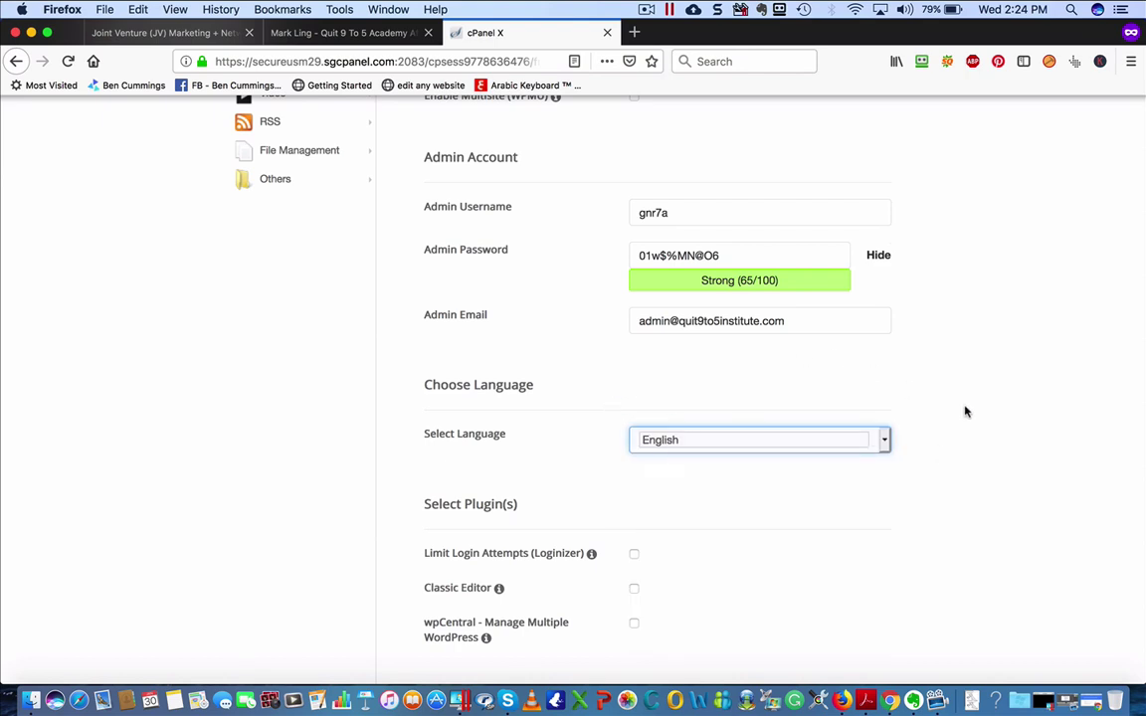
pyautogui.scroll(-3, 965, 411)
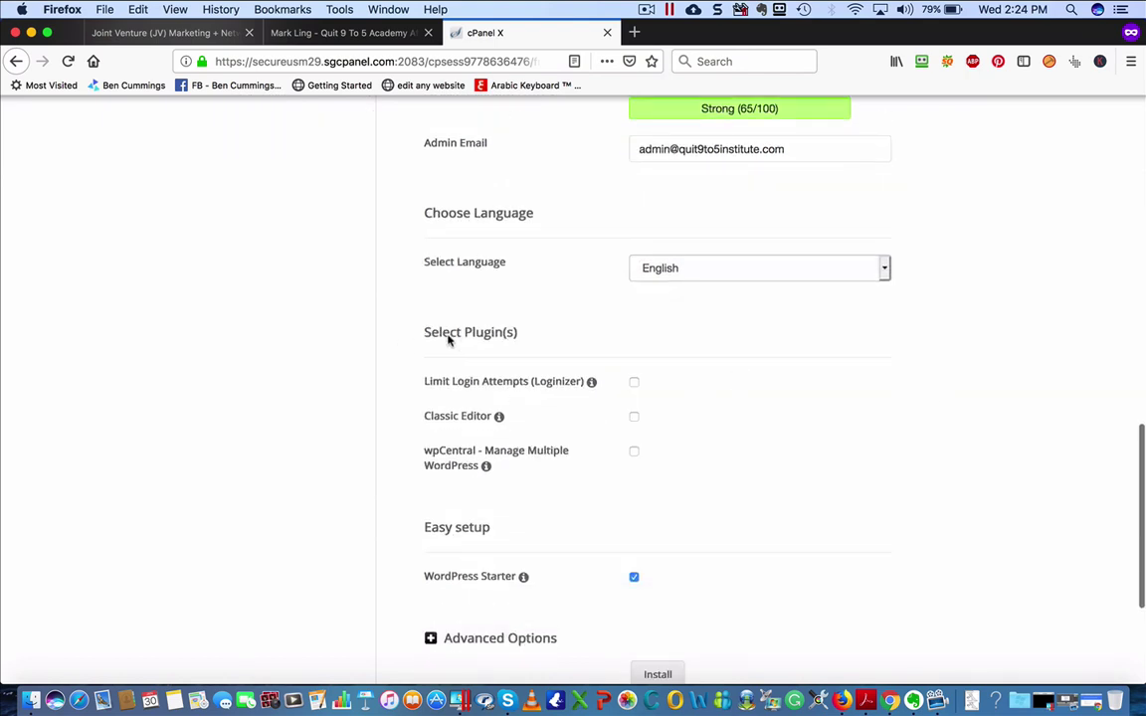
pyautogui.click(633, 383)
pyautogui.click(633, 418)
pyautogui.scroll(-1, 742, 430)
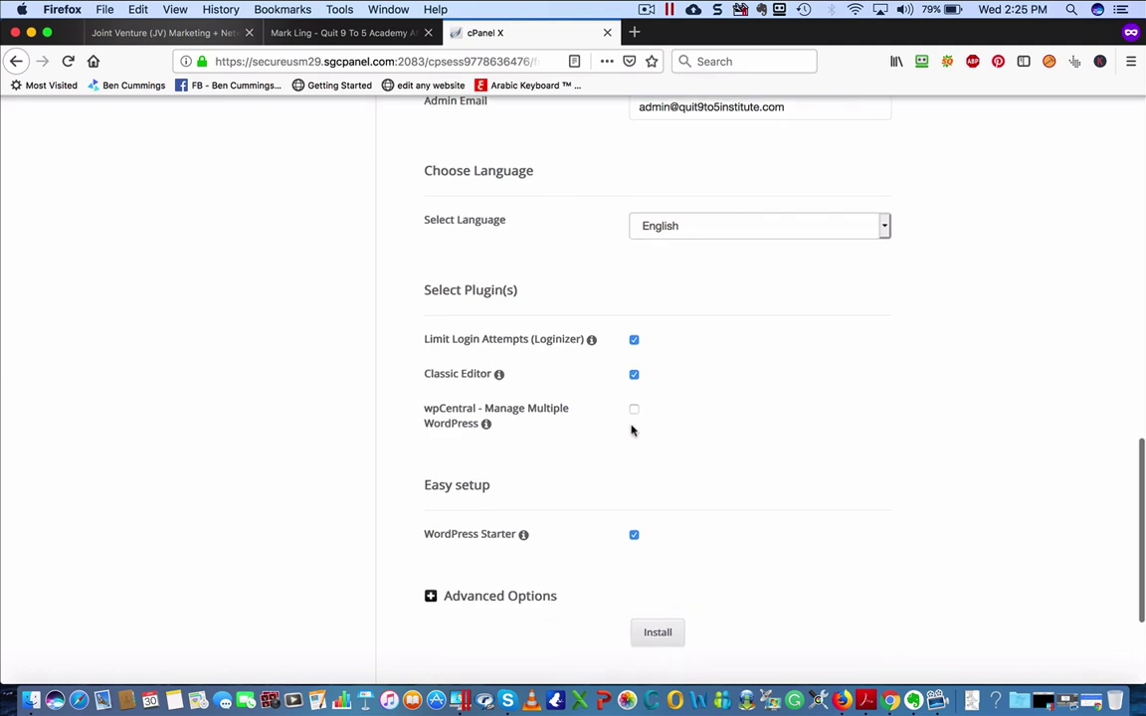
pyautogui.scroll(-2, 744, 448)
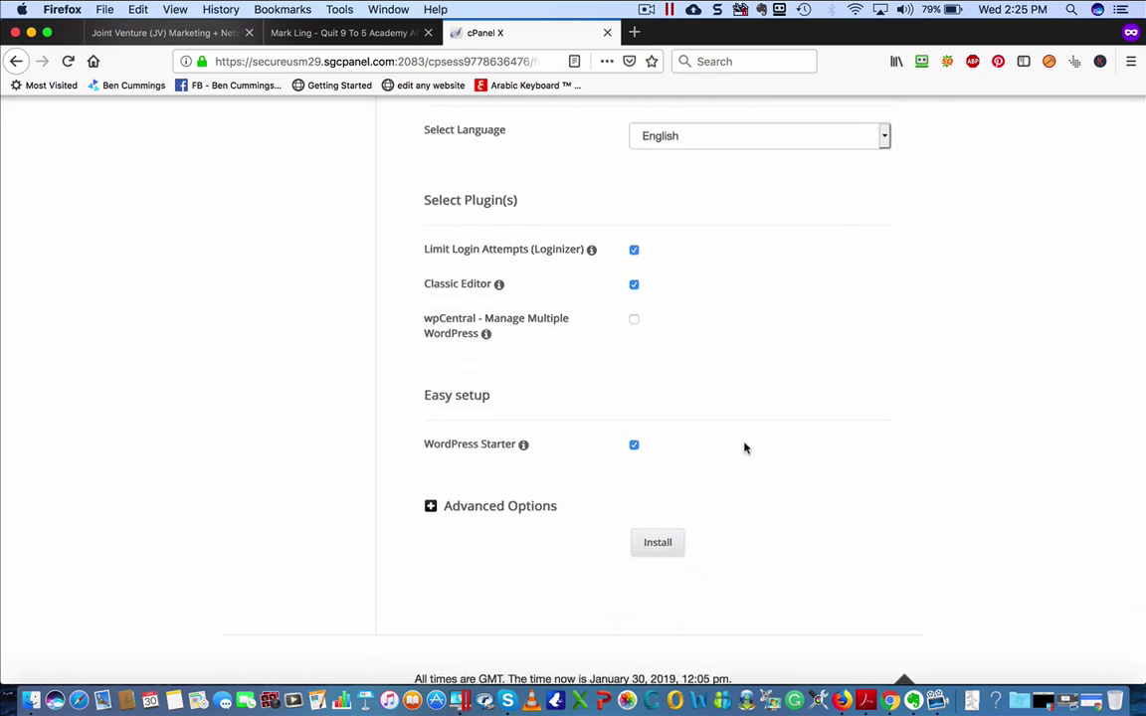
pyautogui.scroll(10, 767, 438)
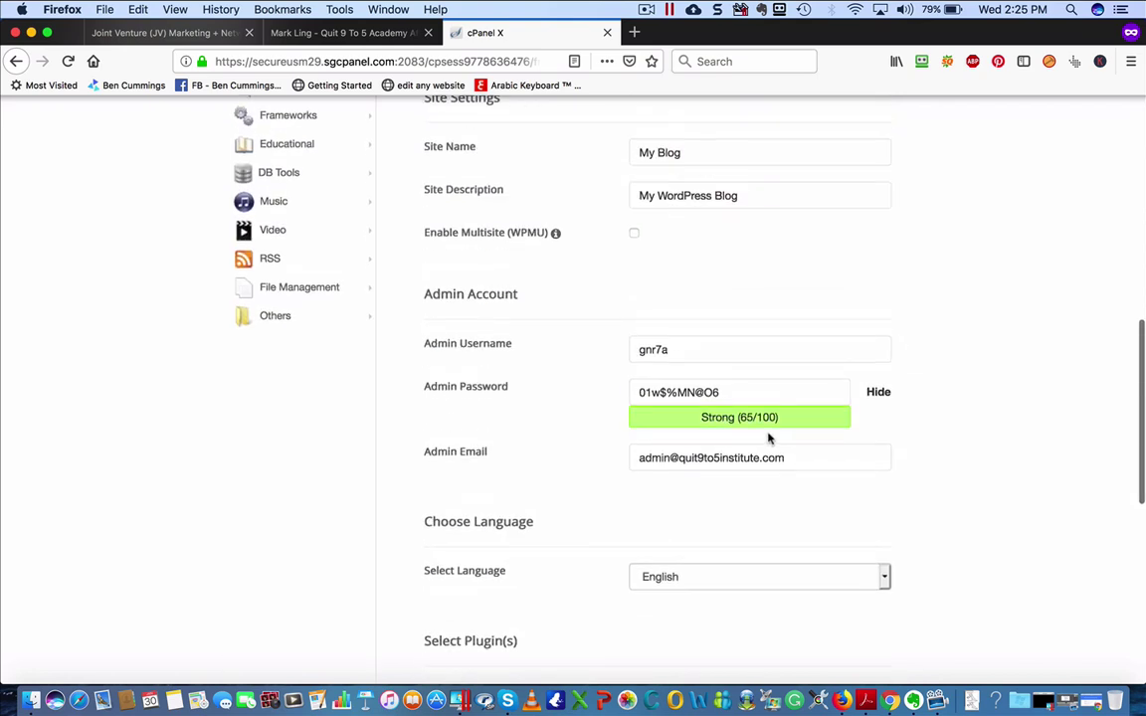
# Replace the site name My Blog with 'Quit 9 To % Academy Review'.
pyautogui.scroll(3, 767, 440)
pyautogui.click(769, 435)
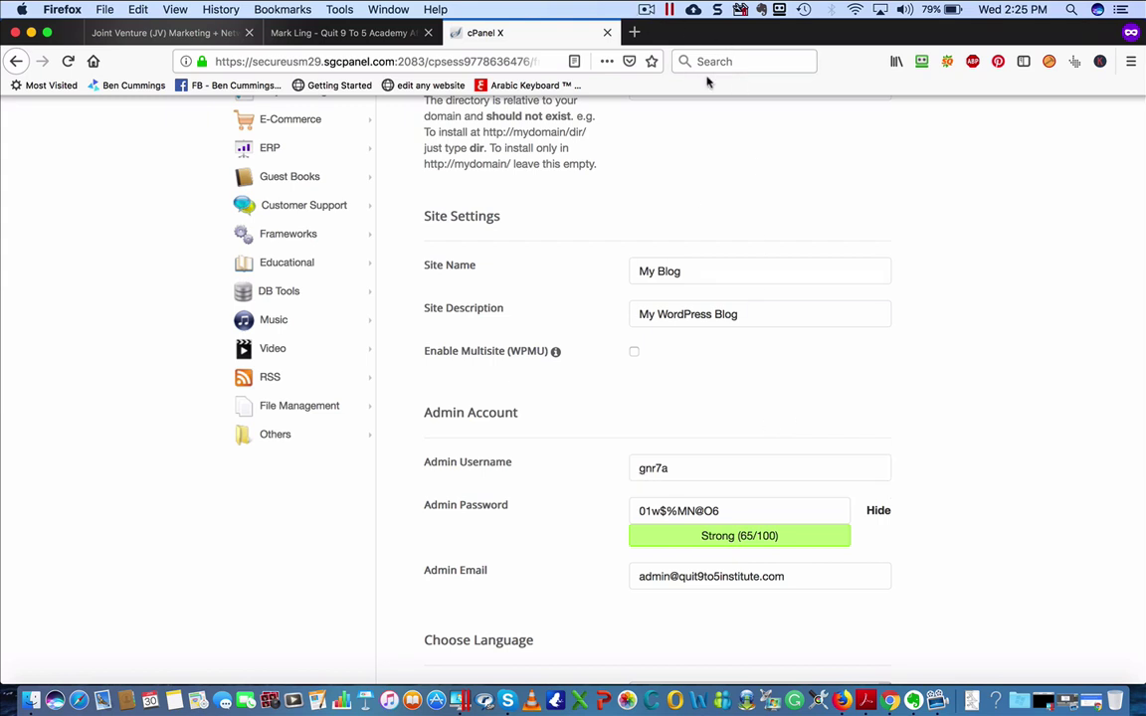
pyautogui.click(682, 270)
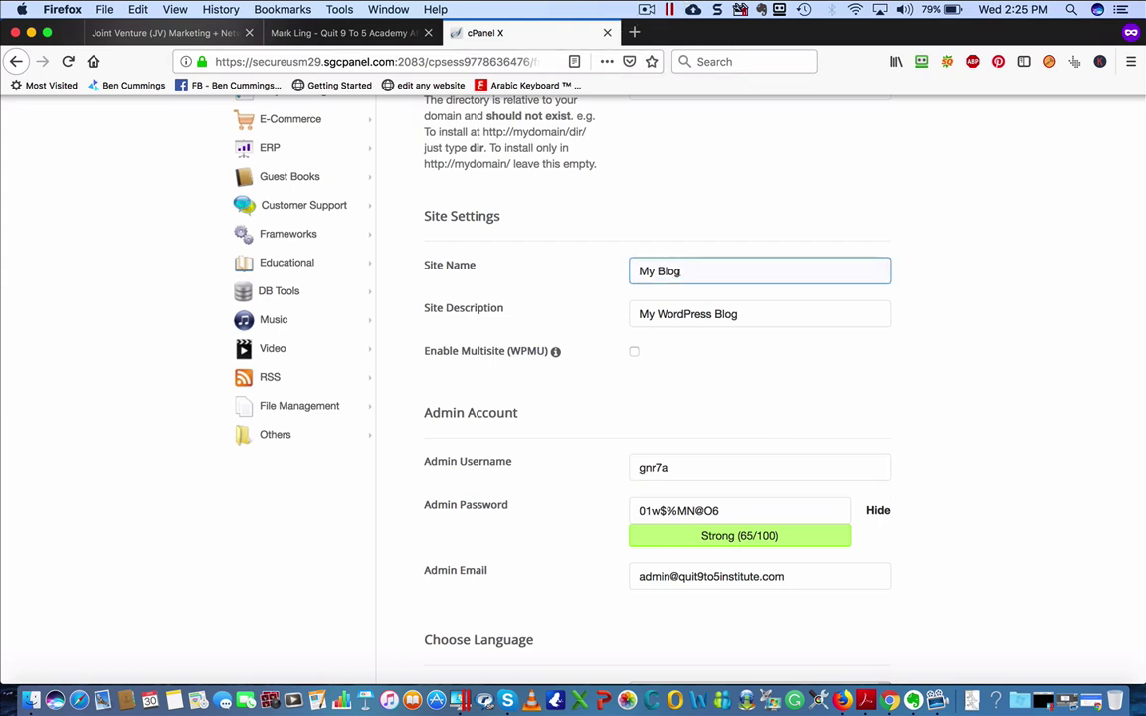
pyautogui.moveTo(682, 271); pyautogui.dragTo(562, 271)
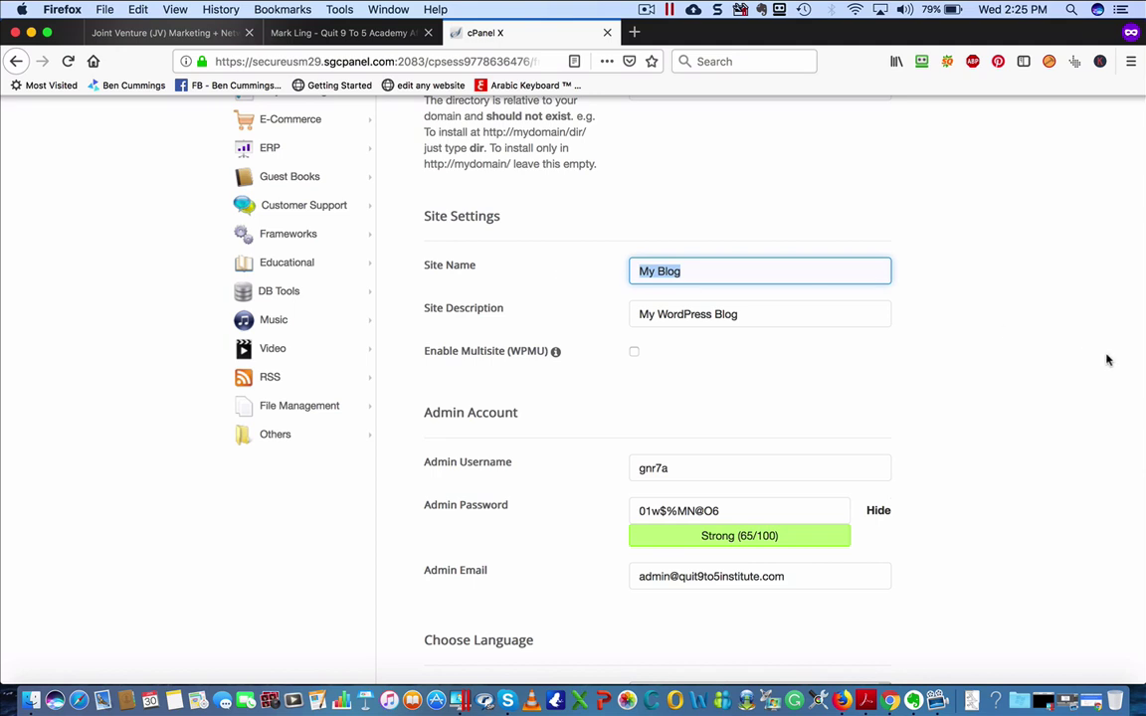
pyautogui.write('Quit')
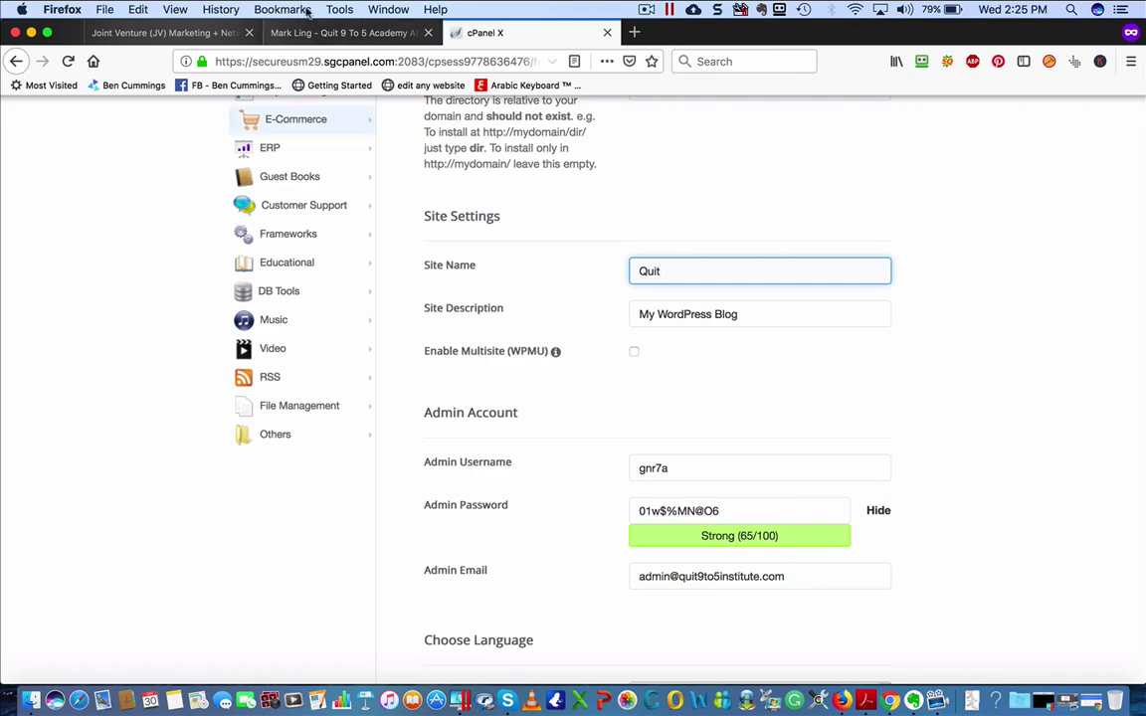
pyautogui.click(350, 33)
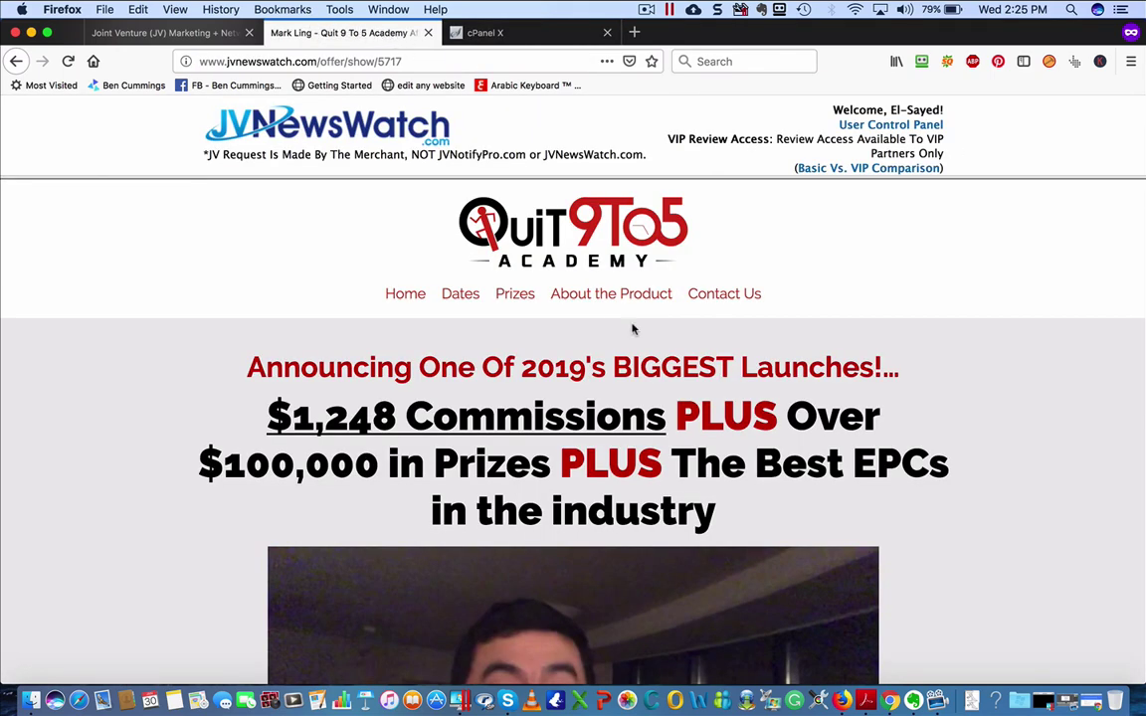
pyautogui.click(482, 33)
pyautogui.click(673, 325)
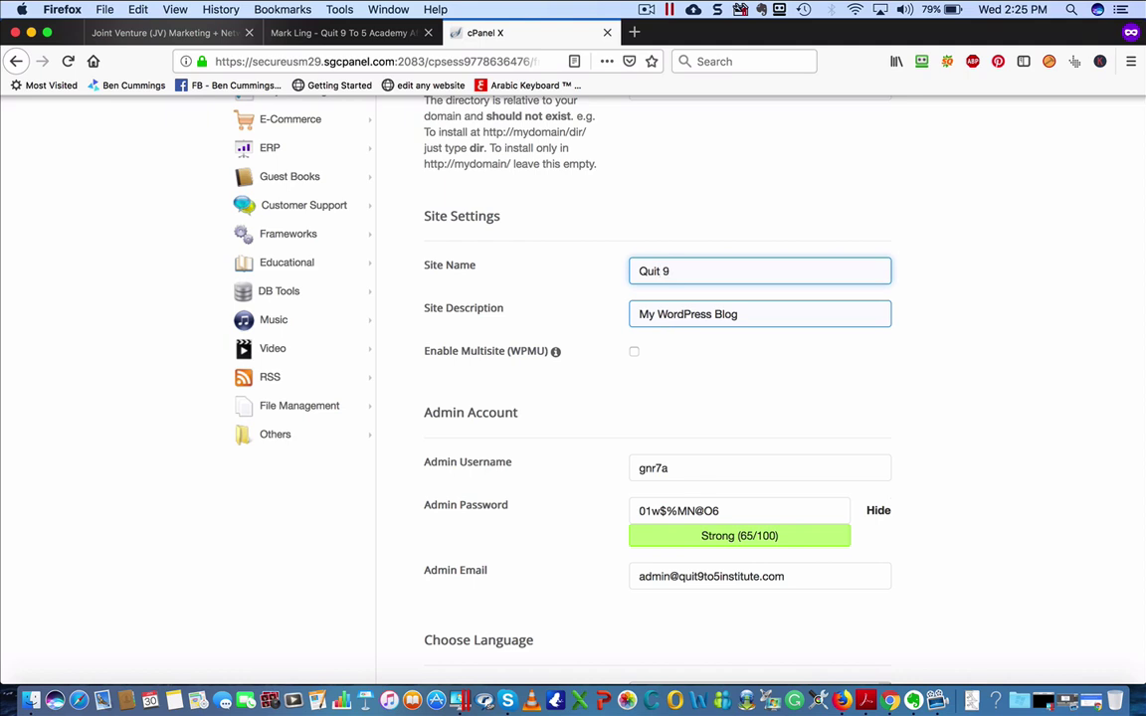
pyautogui.write('% Academy Review')
# Replace the 'My WordPress Blog' description with a Review and Bonus tagline for Quit 9 To 5 Academy.
pyautogui.click(752, 313)
pyautogui.moveTo(752, 313); pyautogui.dragTo(624, 301)
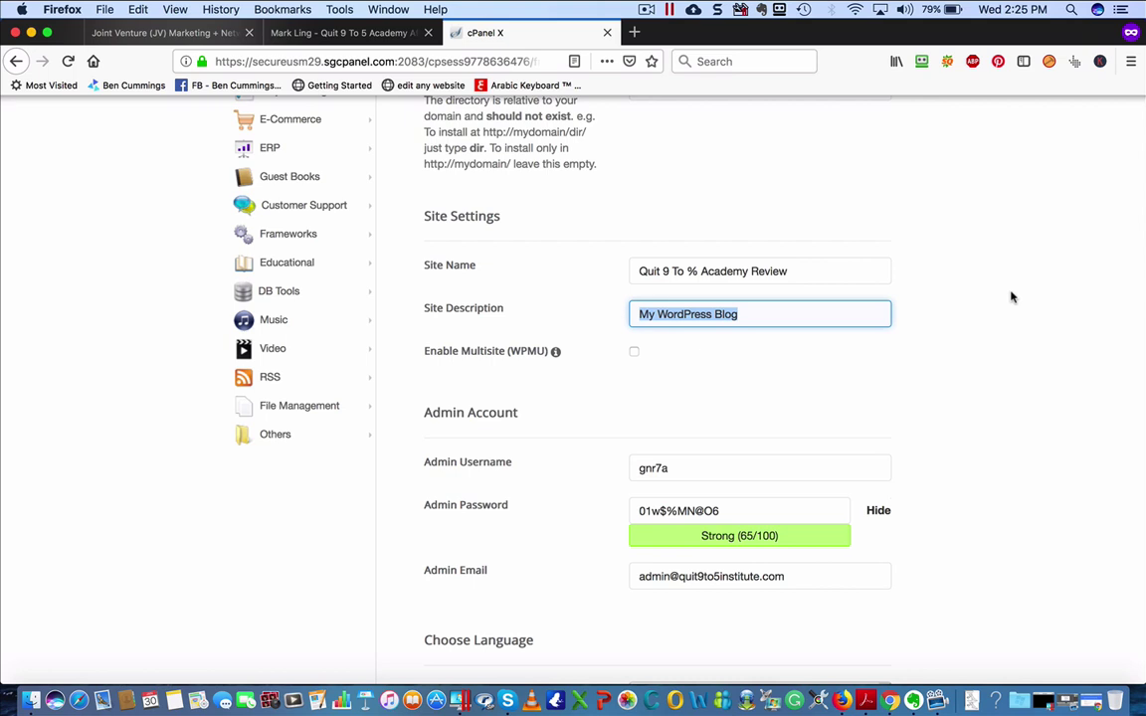
pyautogui.write('Review a')
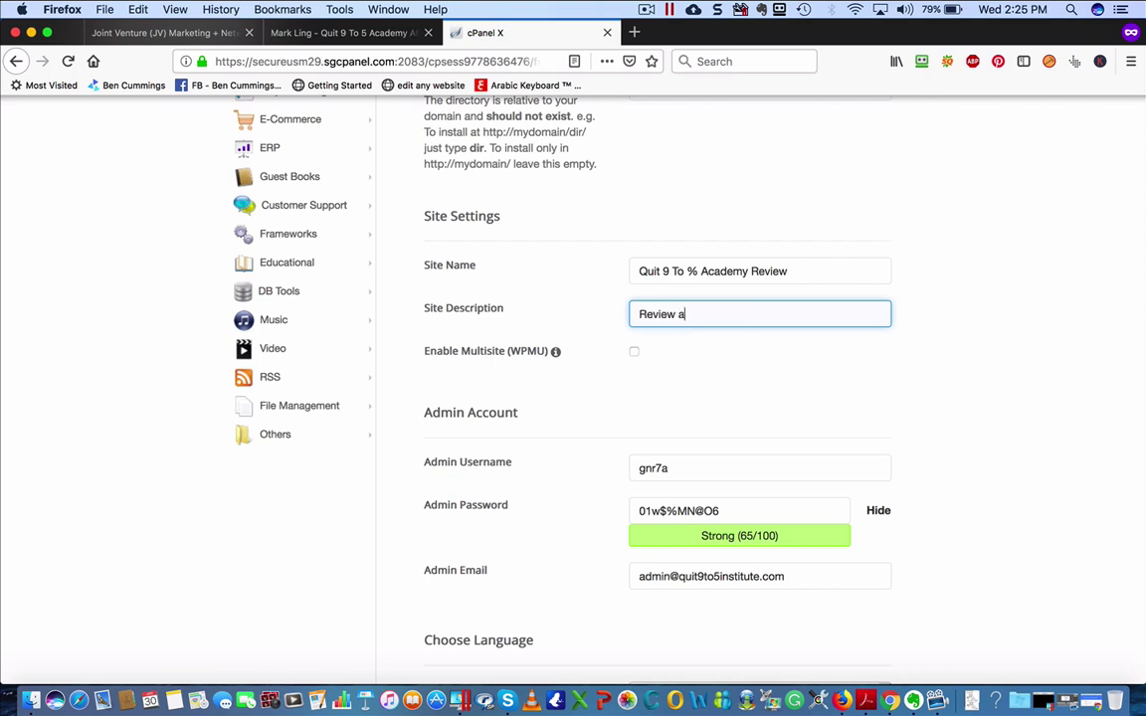
pyautogui.write('nd Bonus for  Mark Link')
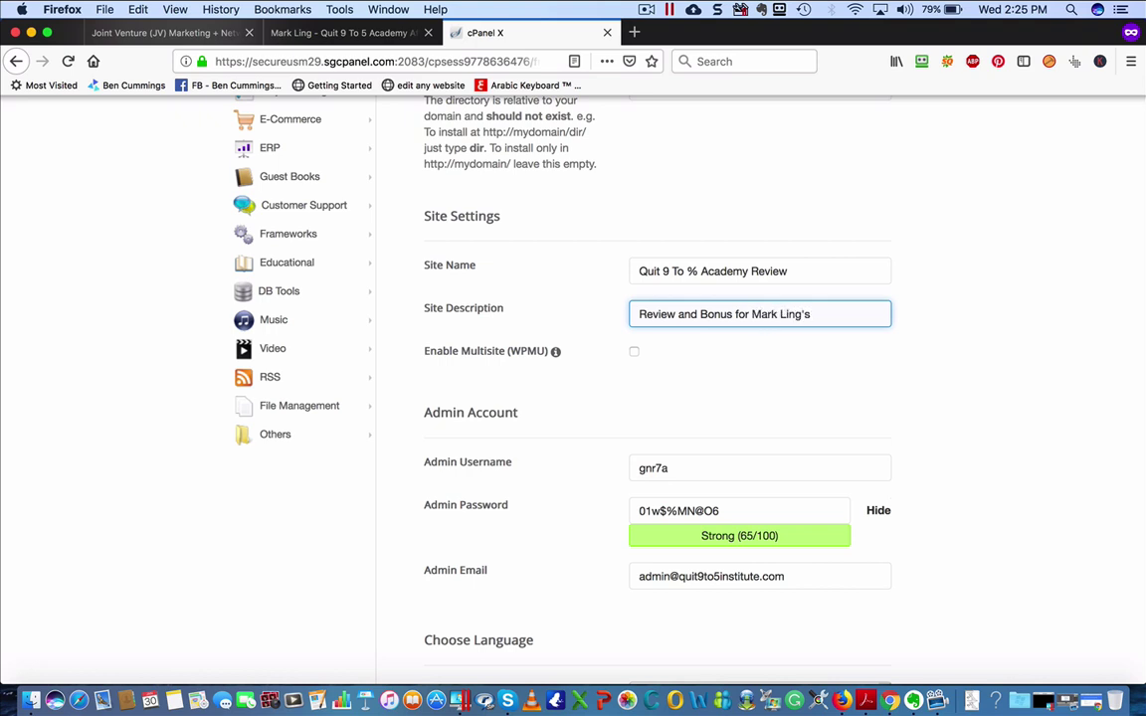
pyautogui.write('Quit 9 To 5 Academy')
pyautogui.click(858, 376)
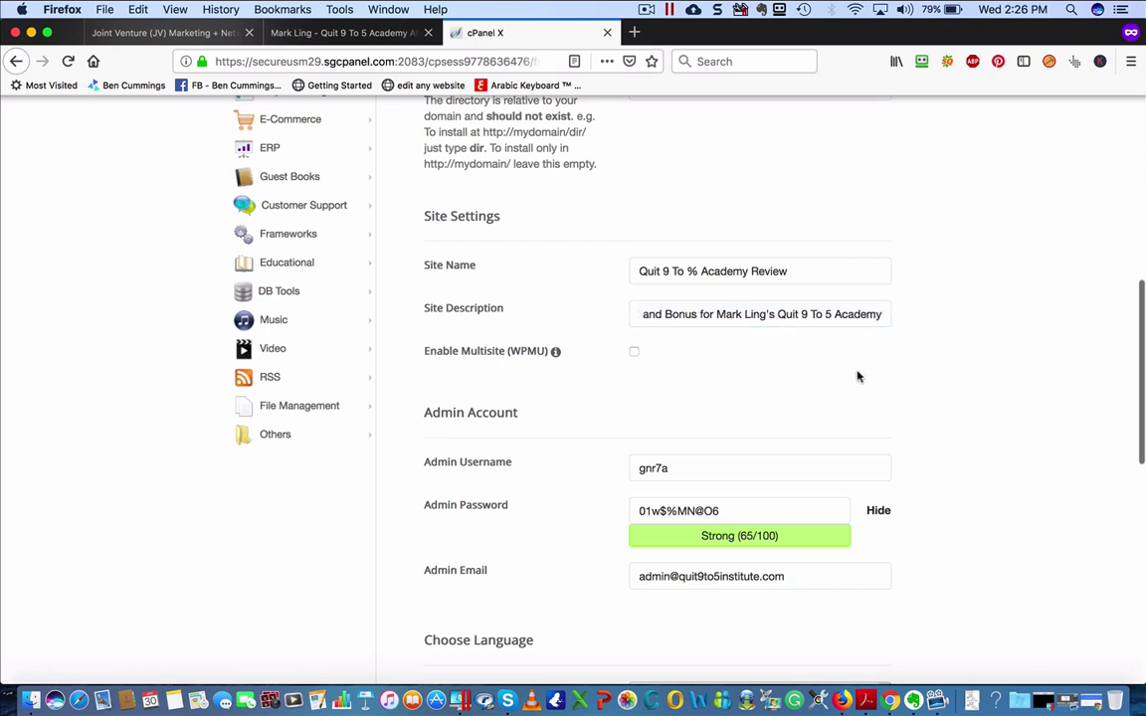
pyautogui.scroll(-1, 808, 398)
pyautogui.scroll(-10, 808, 398)
pyautogui.scroll(15, 809, 386)
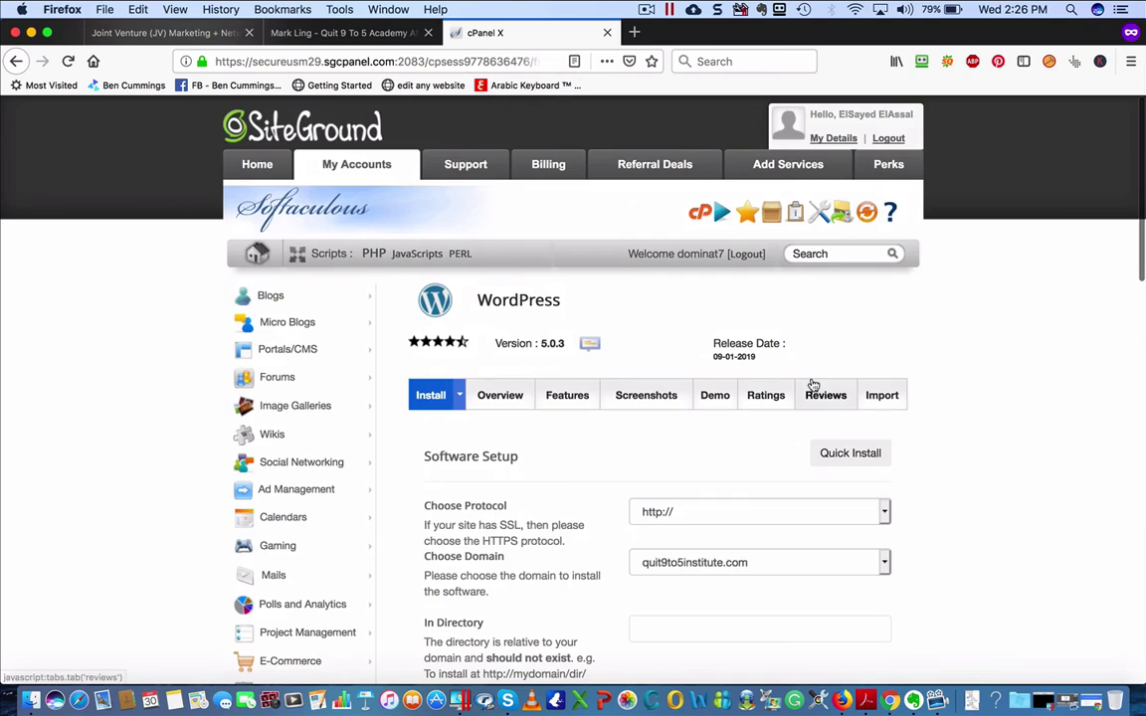
pyautogui.click(653, 7)
pyautogui.click(671, 59)
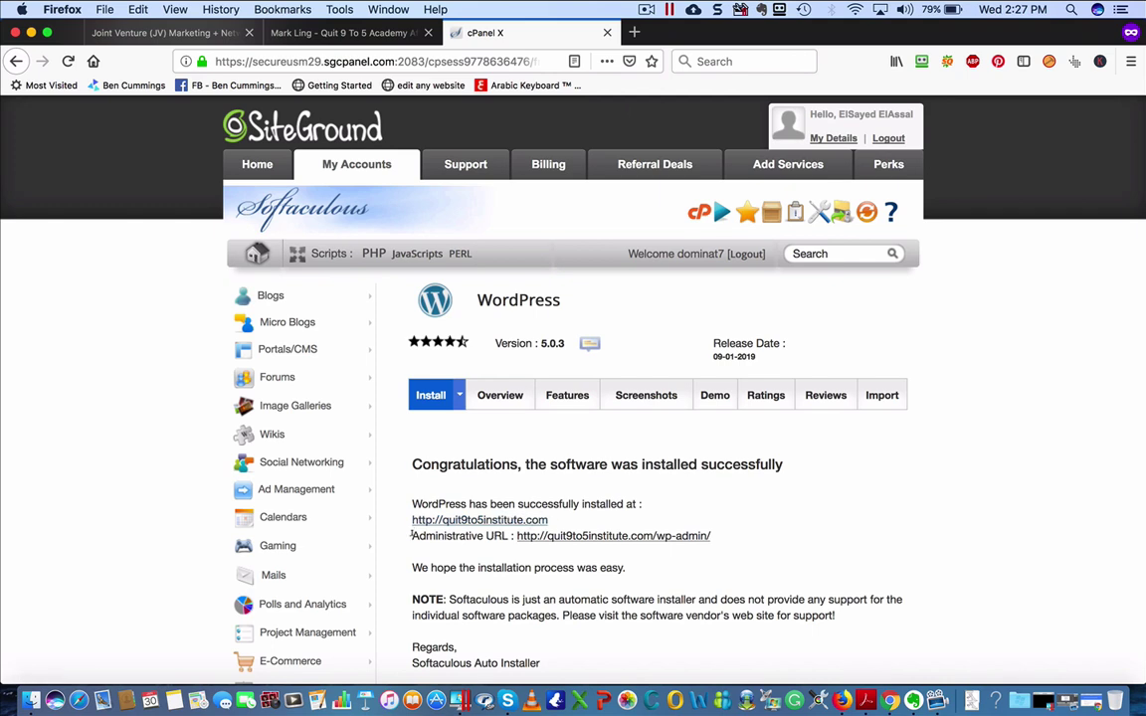
pyautogui.moveTo(411, 535); pyautogui.dragTo(507, 536)
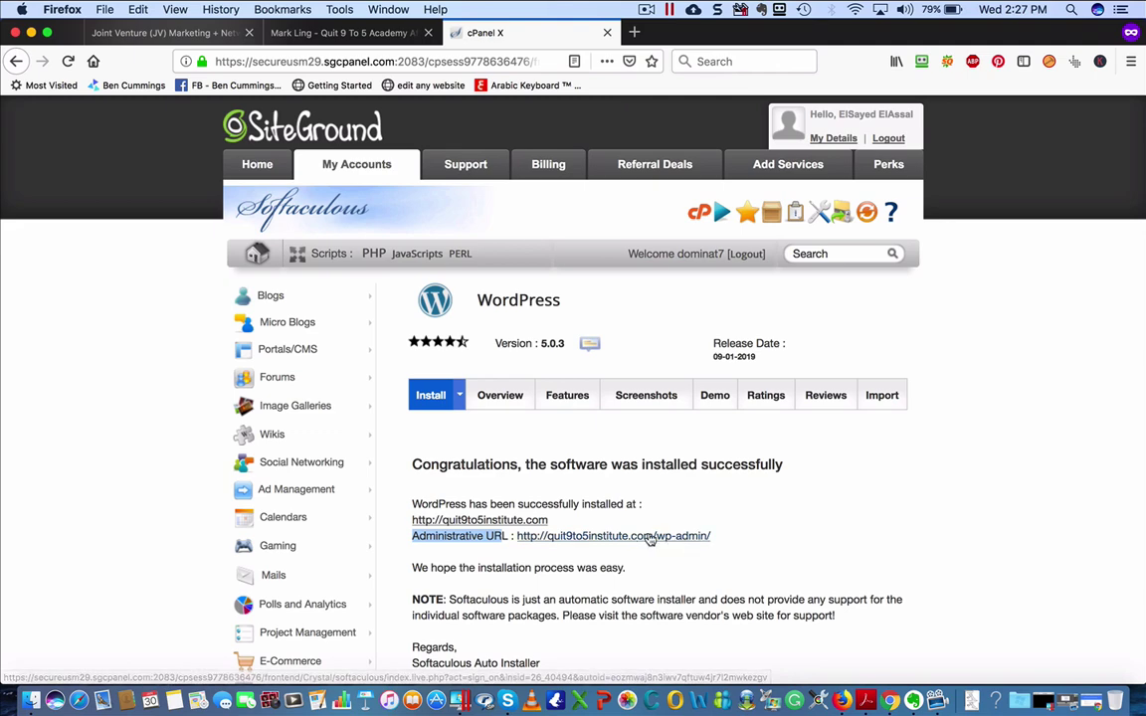
pyautogui.rightClick(485, 520)
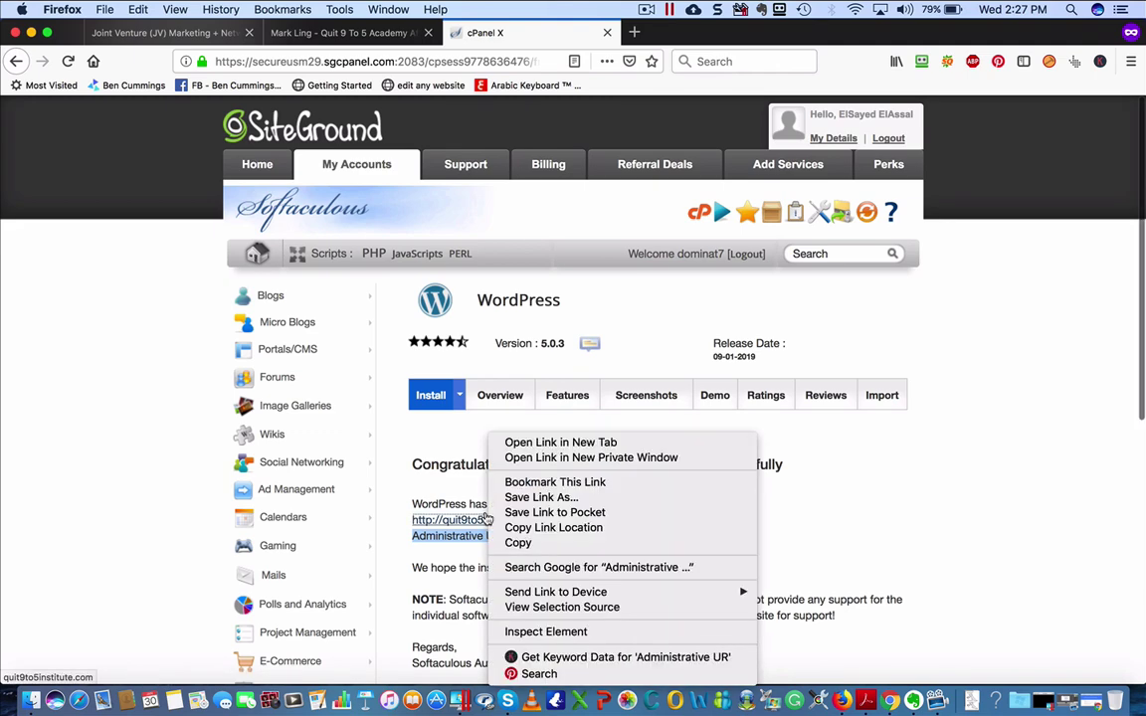
pyautogui.click(519, 441)
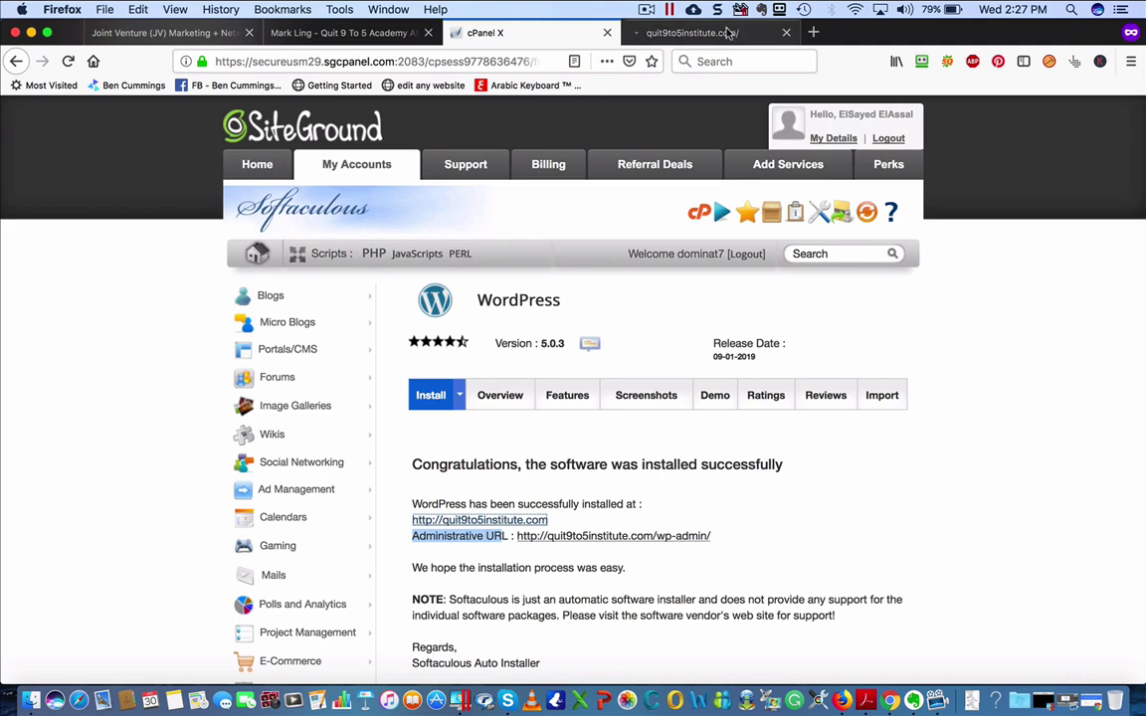
# Switch to the new site tab and scroll through the 'Quit 9 To % Academy Review' homepage.
pyautogui.click(722, 33)
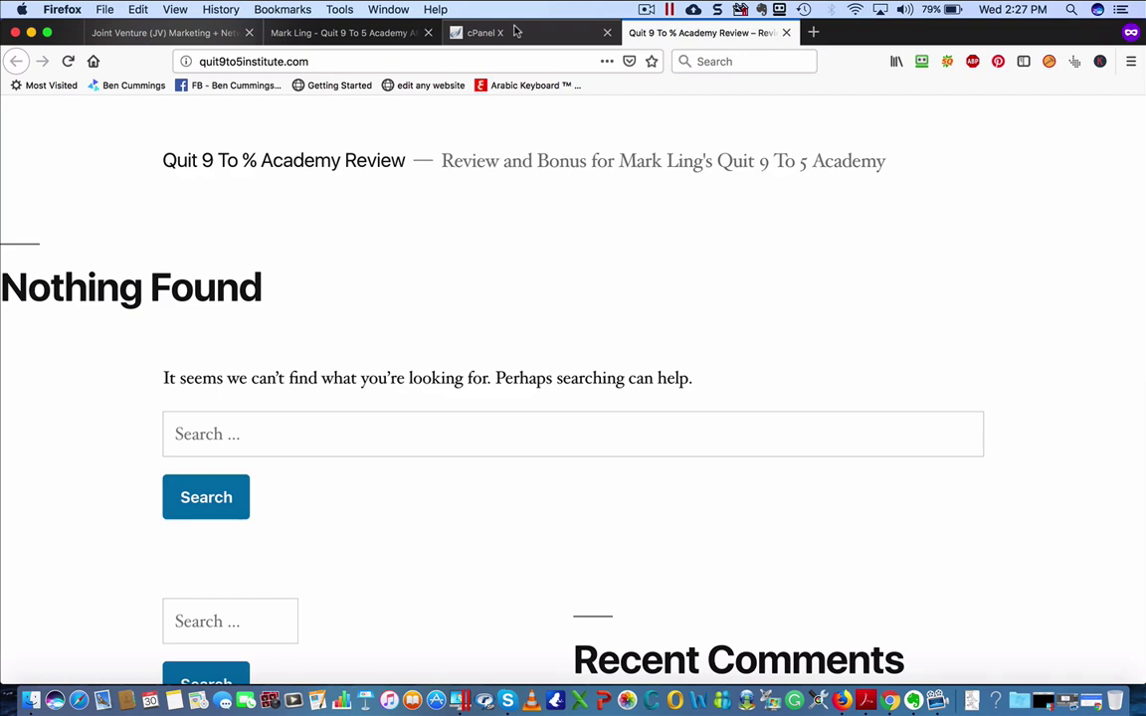
pyautogui.scroll(-5, 358, 391)
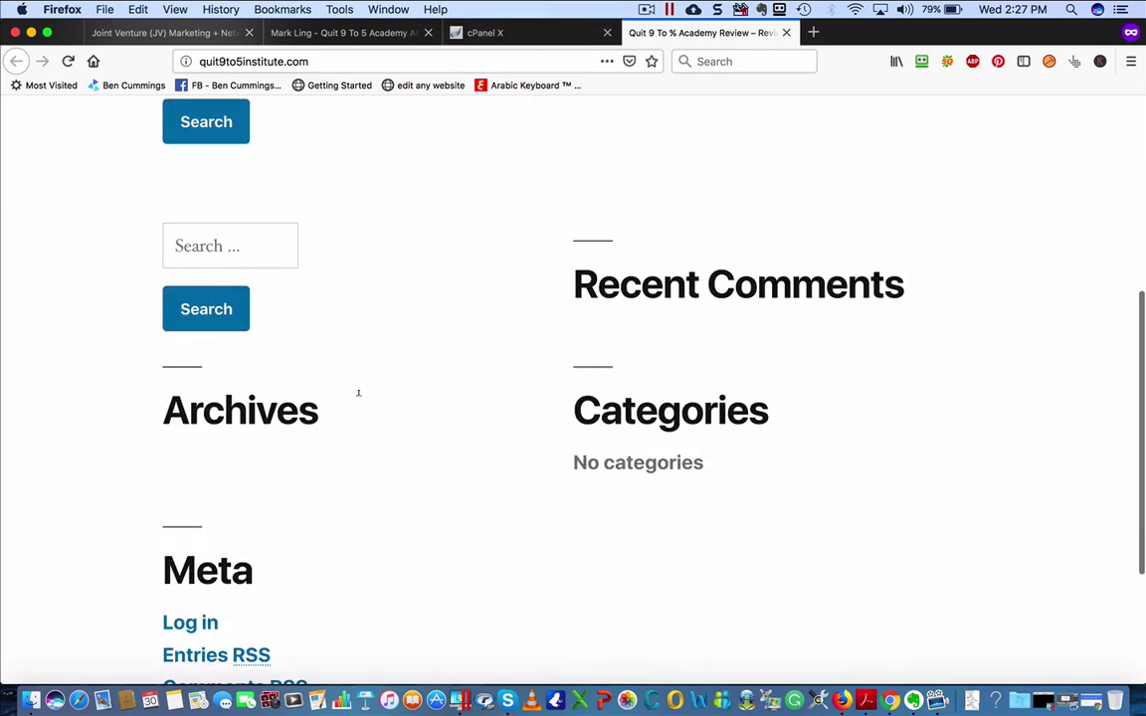
pyautogui.scroll(5, 356, 398)
pyautogui.scroll(-1, 357, 398)
pyautogui.scroll(1, 355, 391)
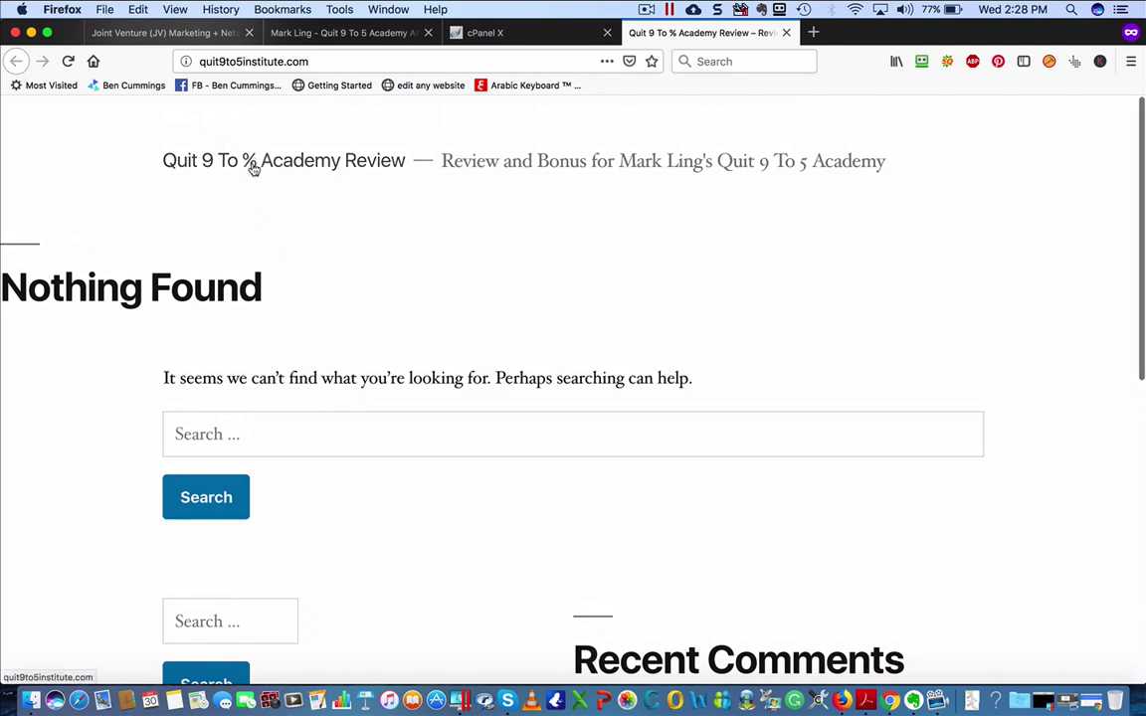
# Close the site preview and open the Administrative URL's WordPress dashboard in a new tab.
pyautogui.click(785, 33)
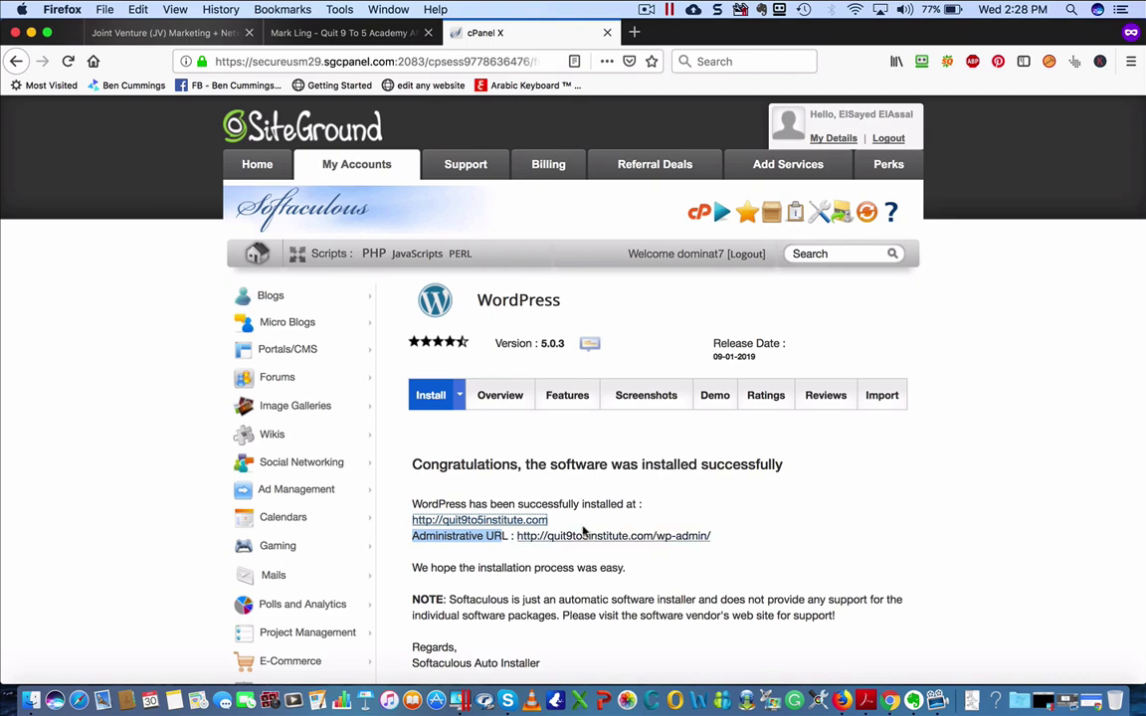
pyautogui.rightClick(591, 537)
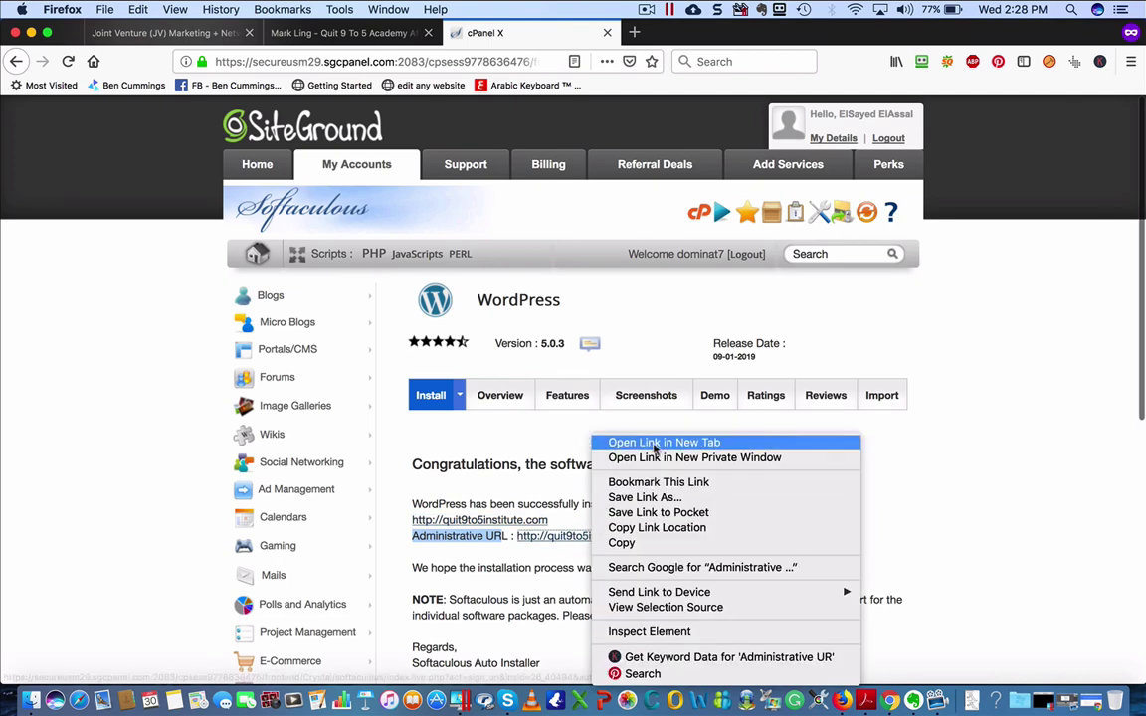
pyautogui.click(653, 442)
pyautogui.click(628, 38)
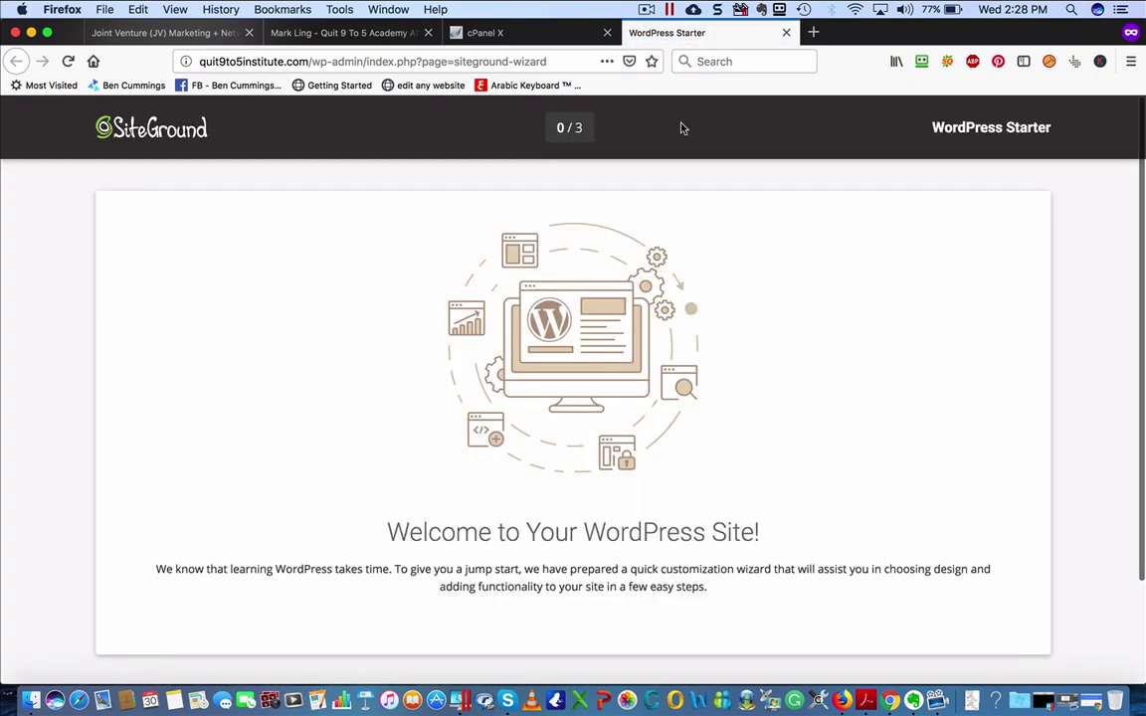
pyautogui.scroll(-2, 643, 475)
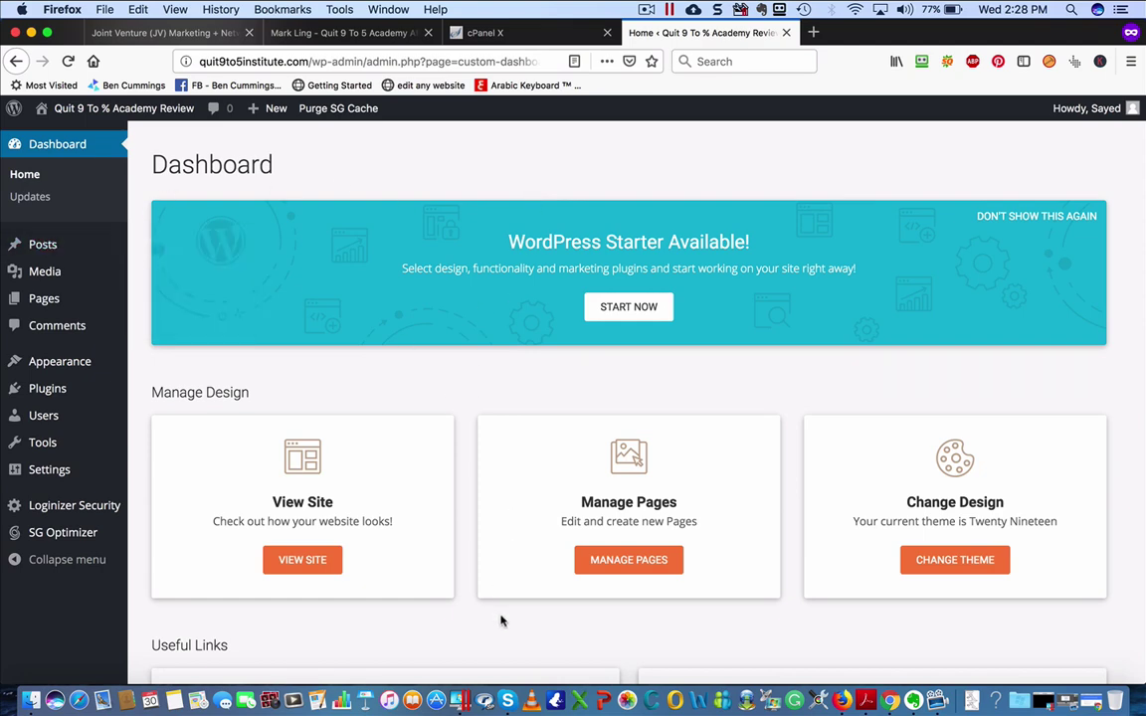
pyautogui.scroll(-5, 500, 619)
pyautogui.scroll(5, 500, 619)
# Return from Softaculous to the cPanel home and open Email Accounts under Mail.
pyautogui.click(530, 35)
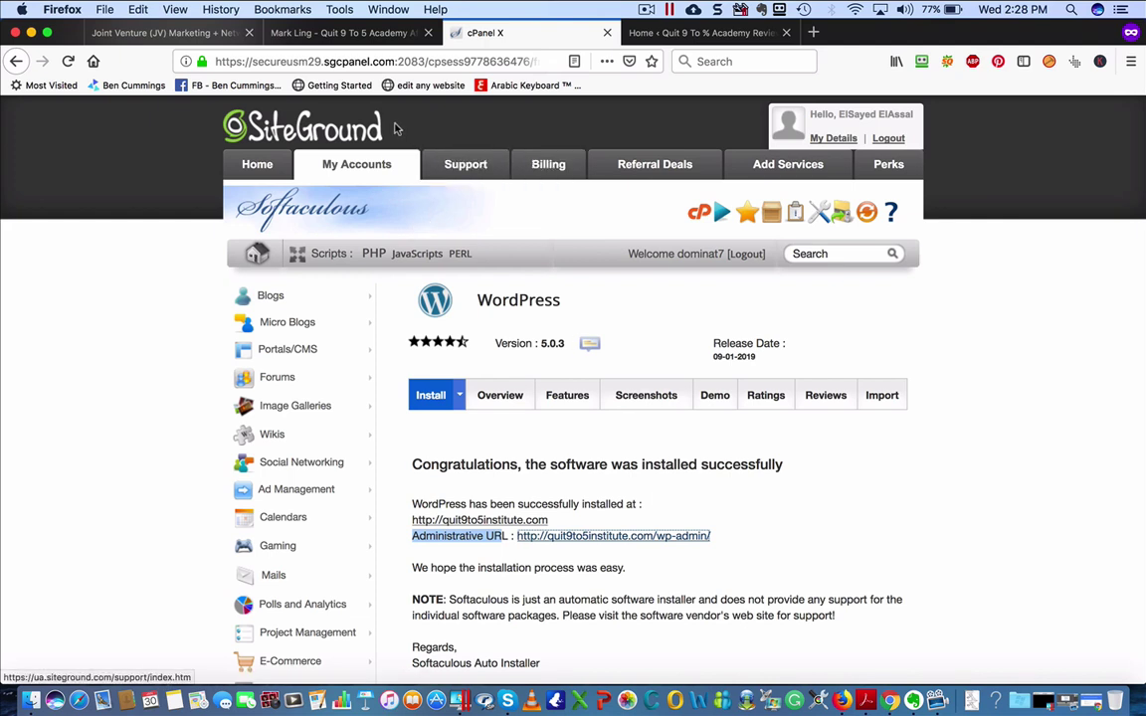
pyautogui.click(694, 213)
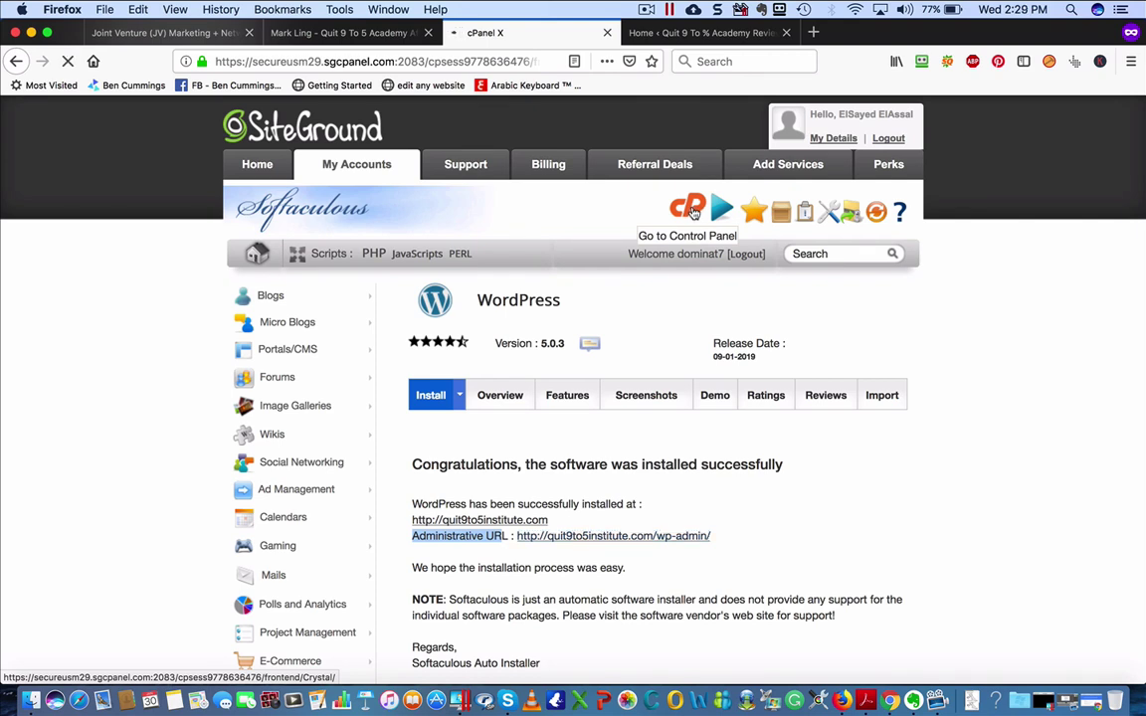
pyautogui.scroll(-3, 592, 441)
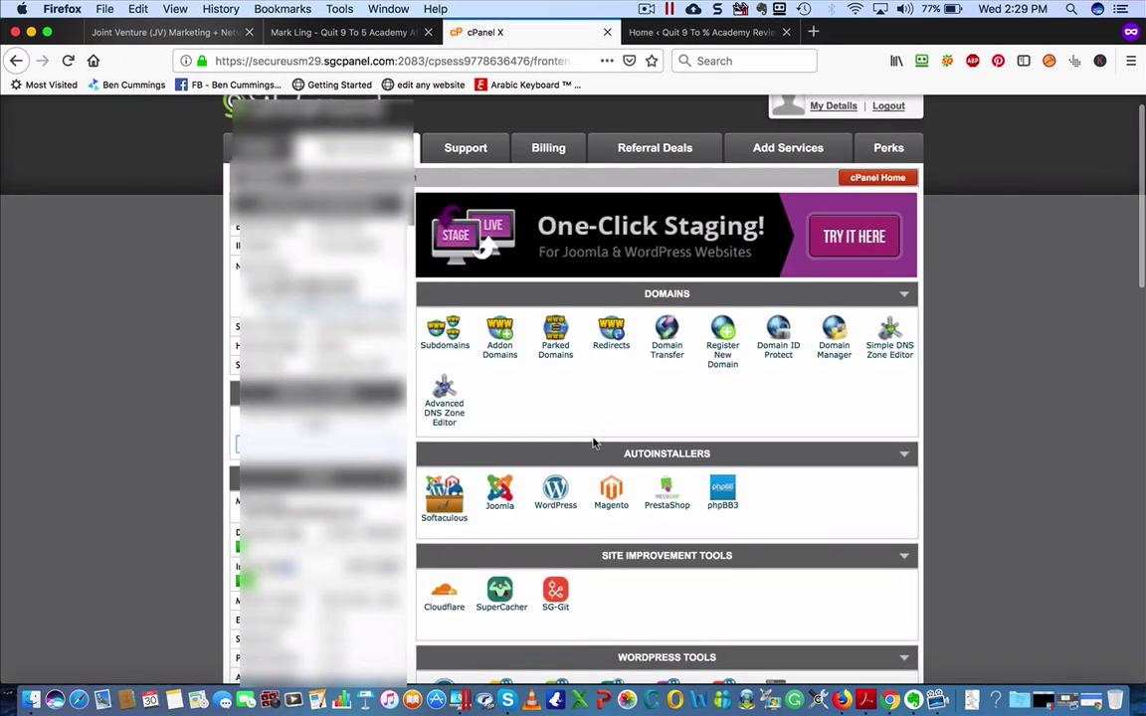
pyautogui.scroll(-5, 592, 441)
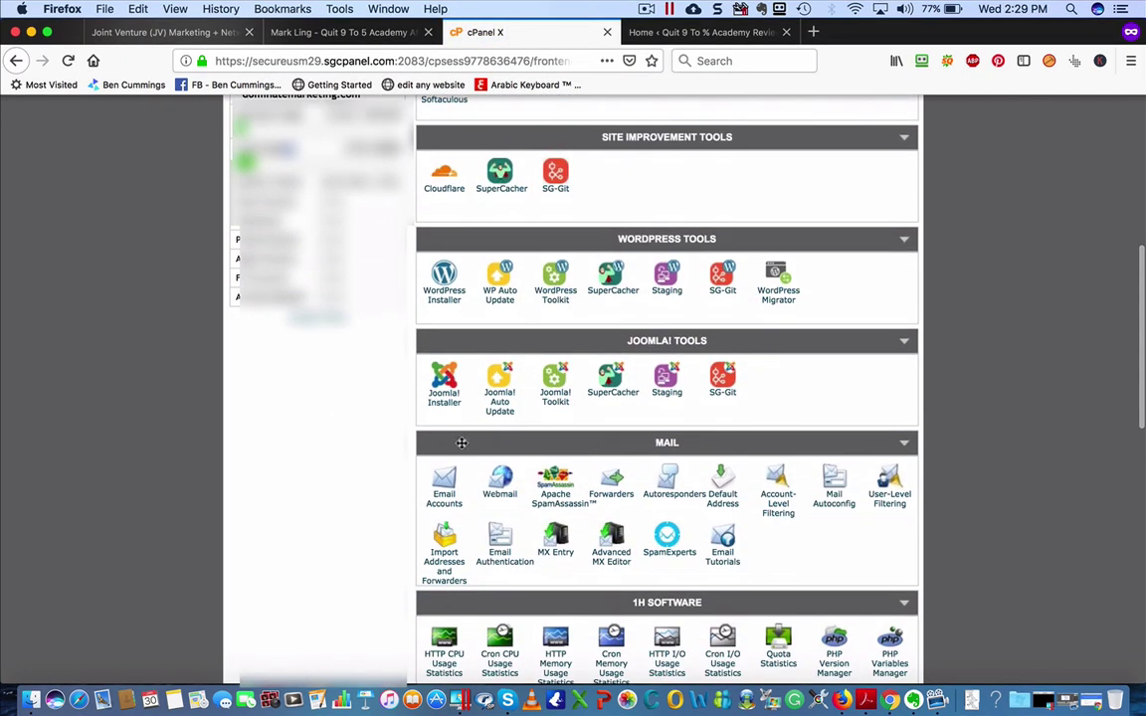
pyautogui.click(444, 481)
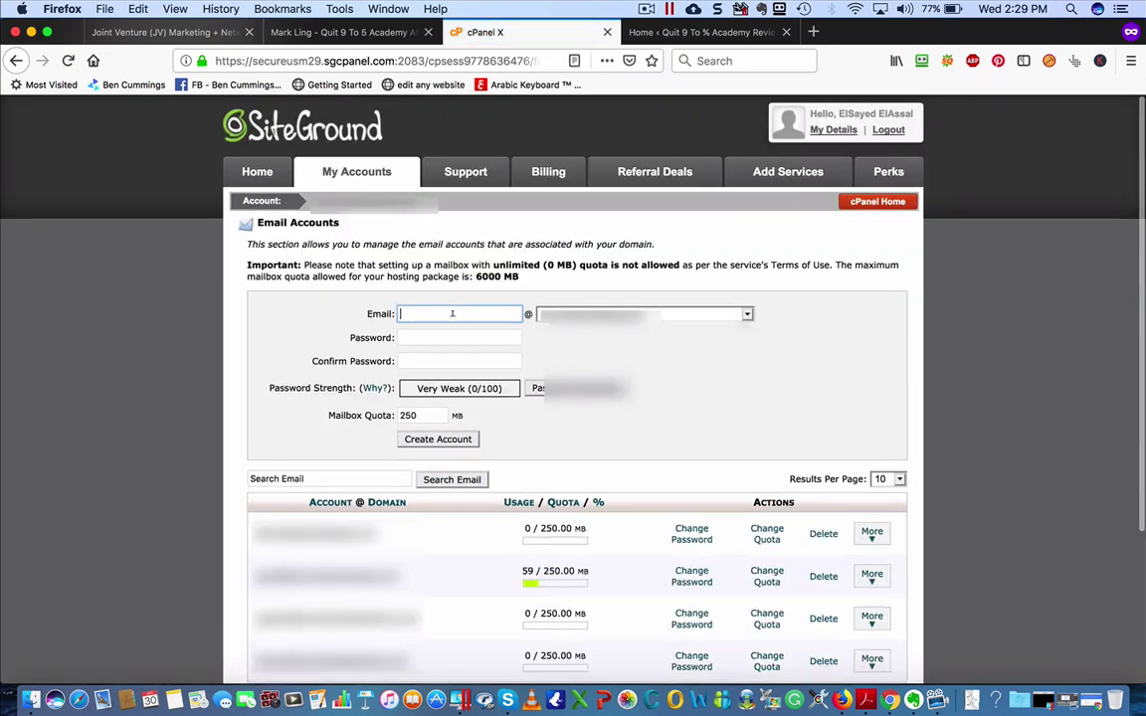
# Choose quit9to5institute.com as the mail domain and enter 'admin' as the mailbox name.
pyautogui.click(675, 314)
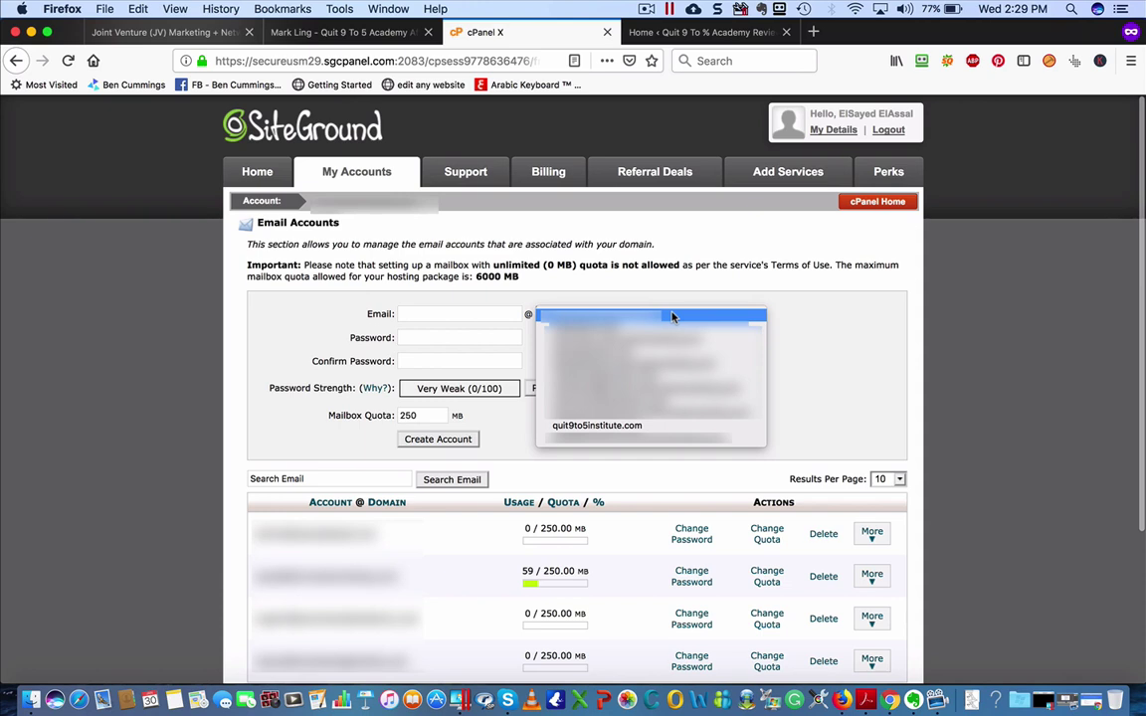
pyautogui.click(653, 427)
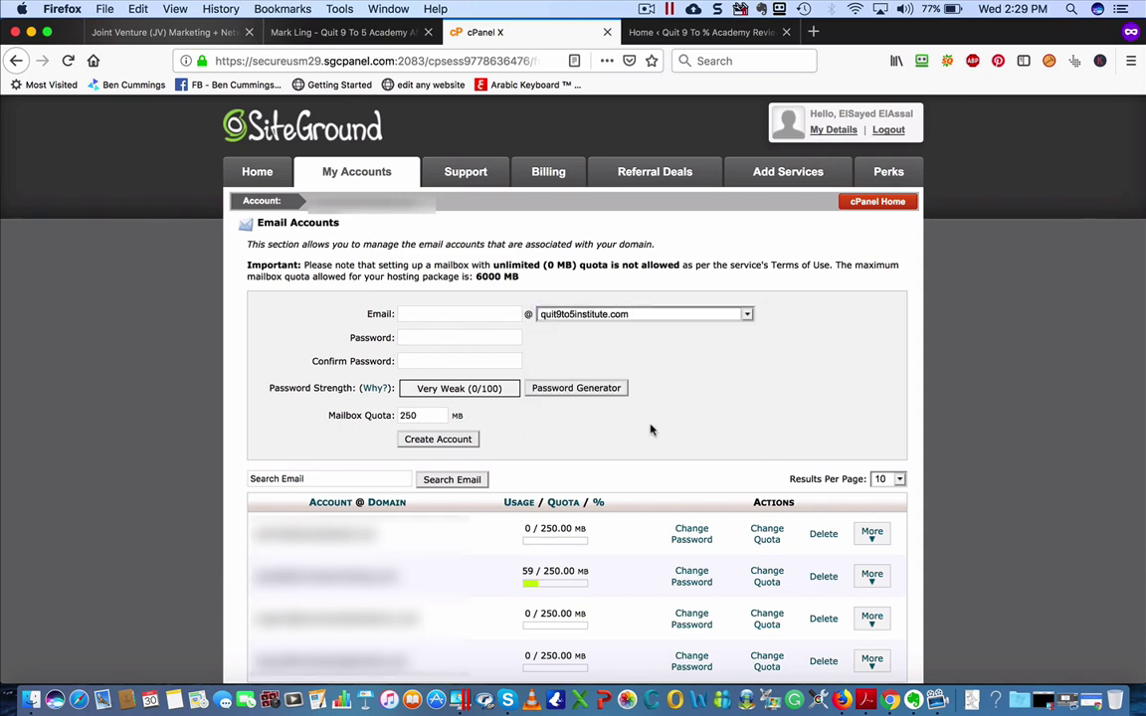
pyautogui.click(439, 314)
pyautogui.write('admin')
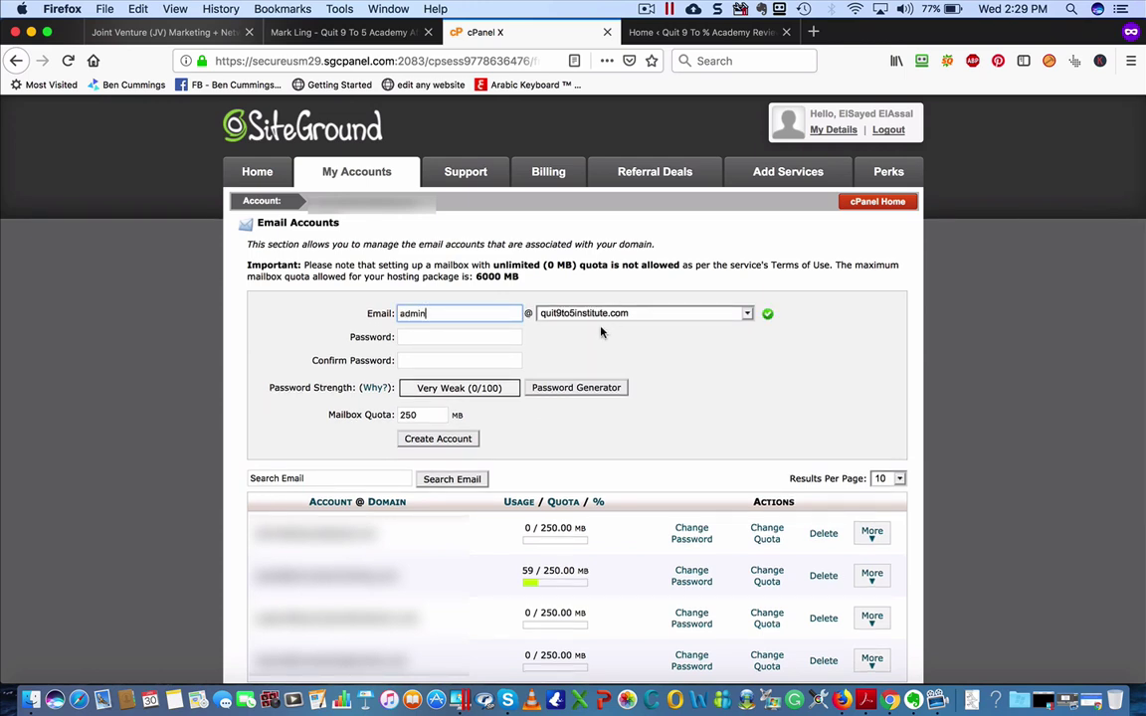
pyautogui.click(582, 348)
# Fill in a strong password, keep the 250 MB quota, and create the account.
pyautogui.click(458, 336)
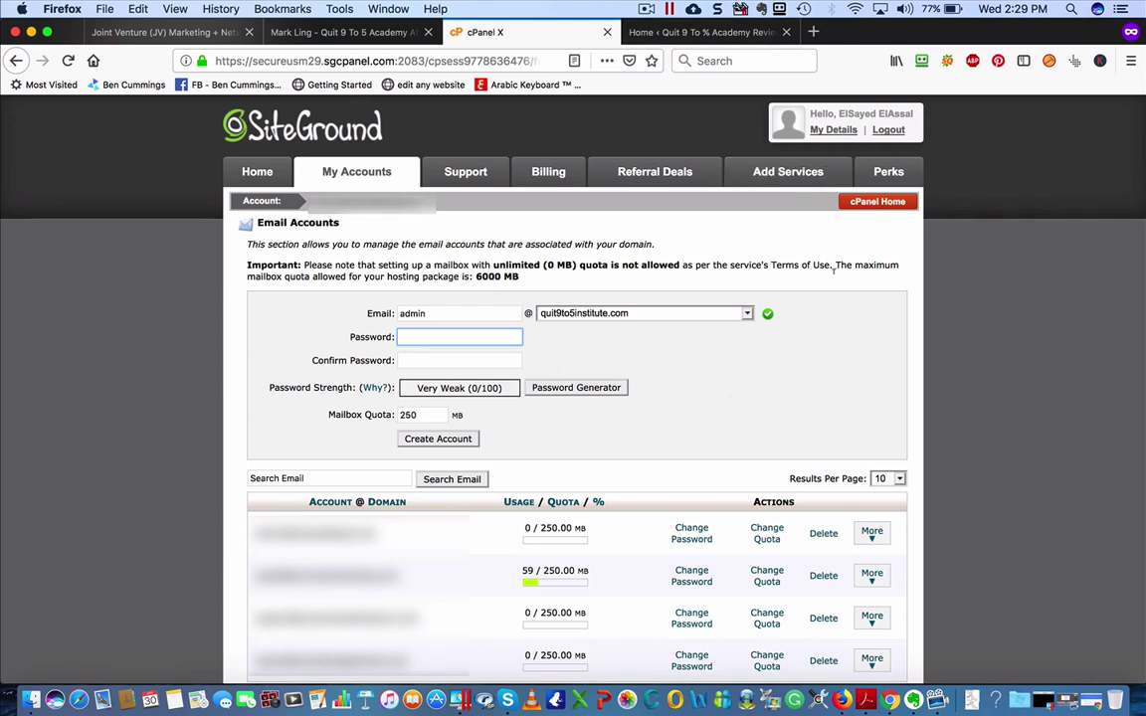
pyautogui.click(654, 10)
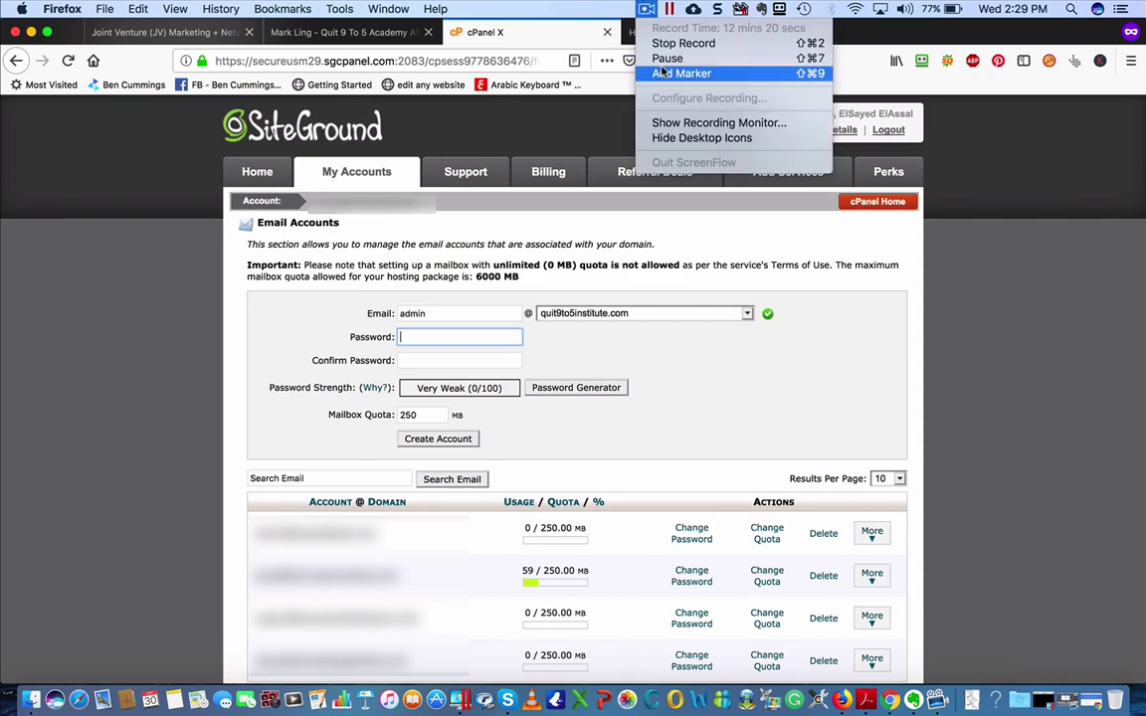
pyautogui.click(662, 59)
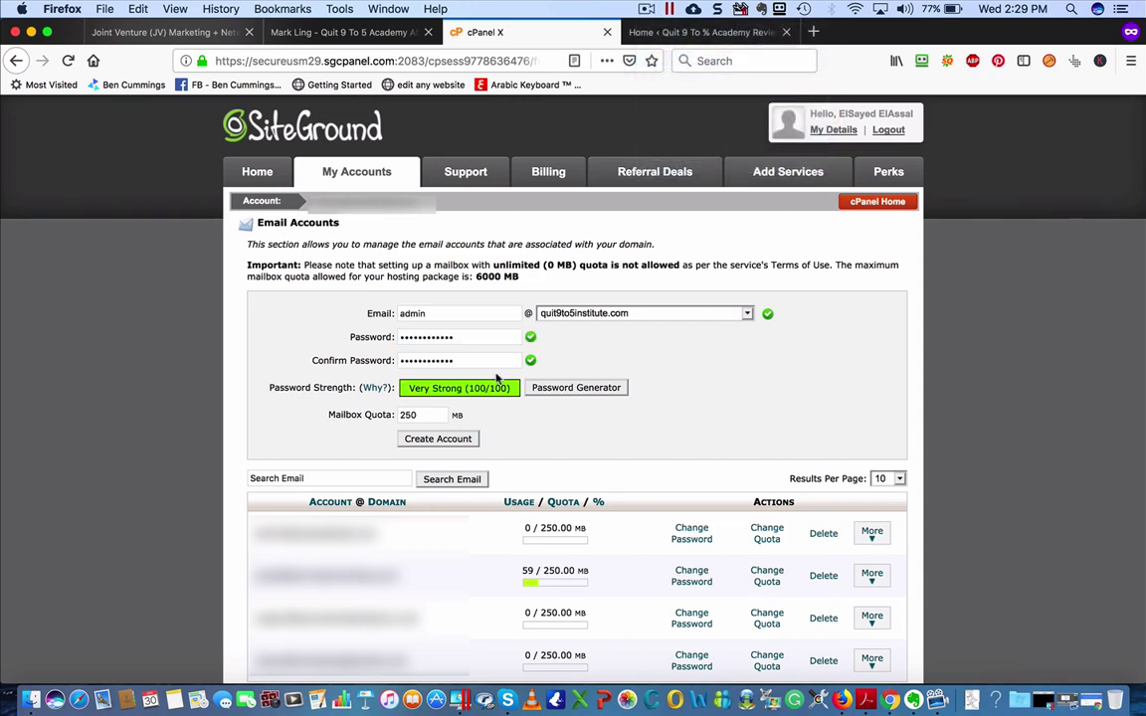
pyautogui.click(370, 414)
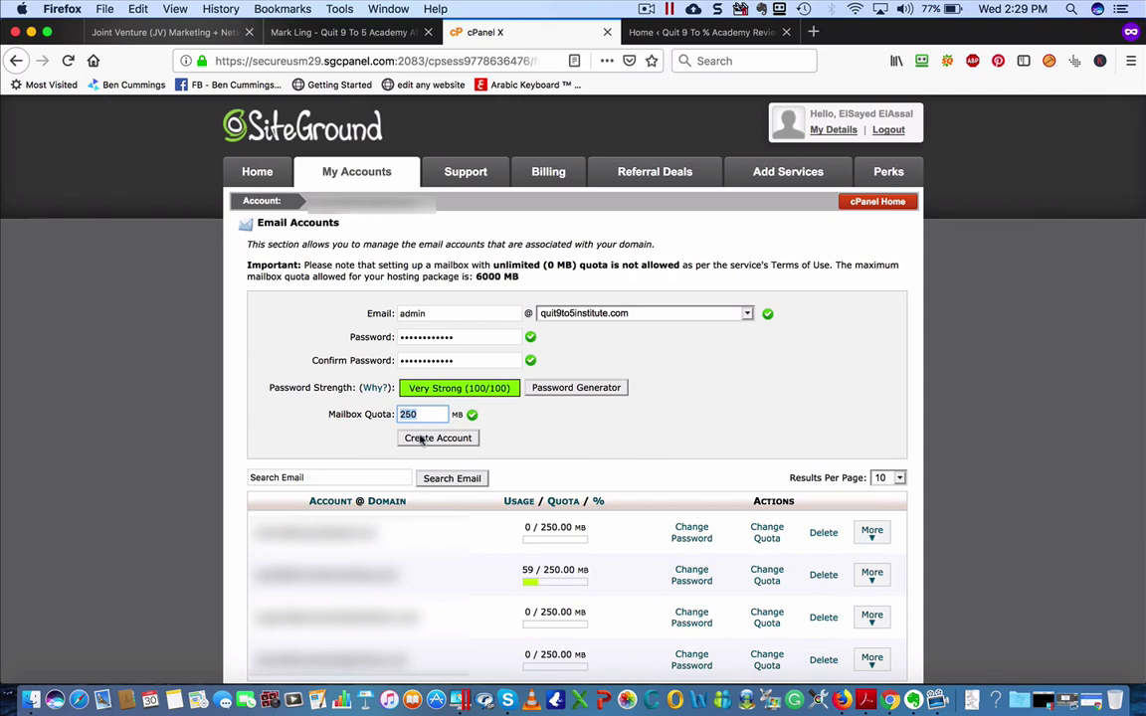
pyautogui.click(594, 417)
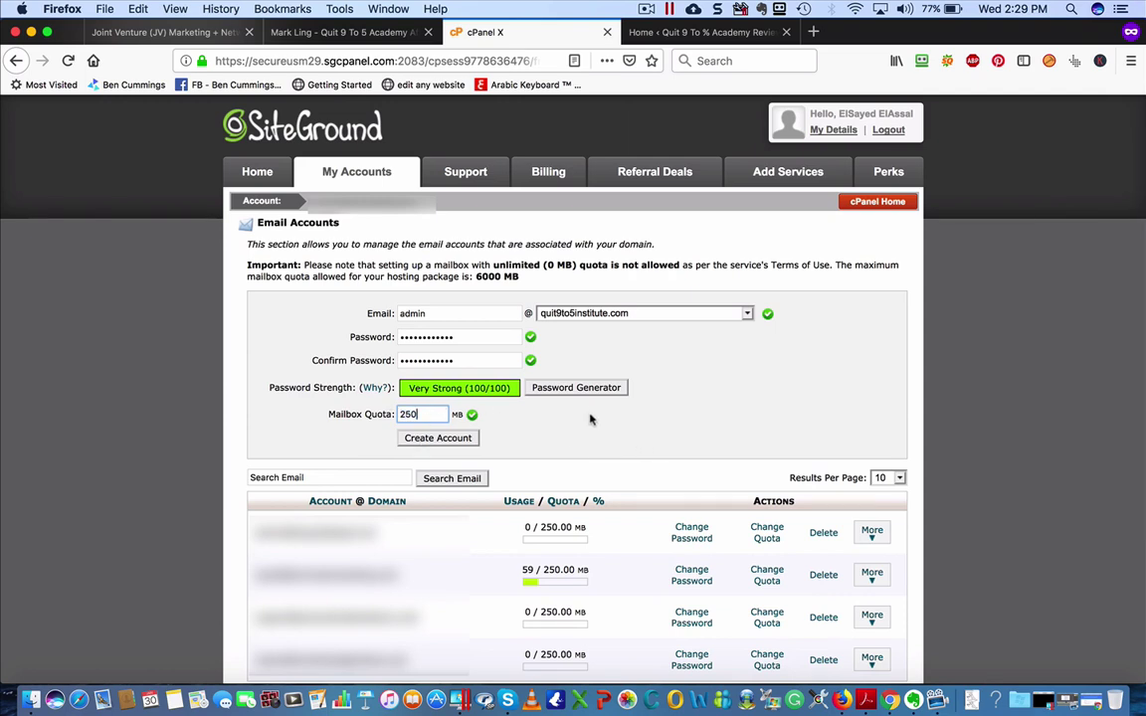
pyautogui.click(443, 438)
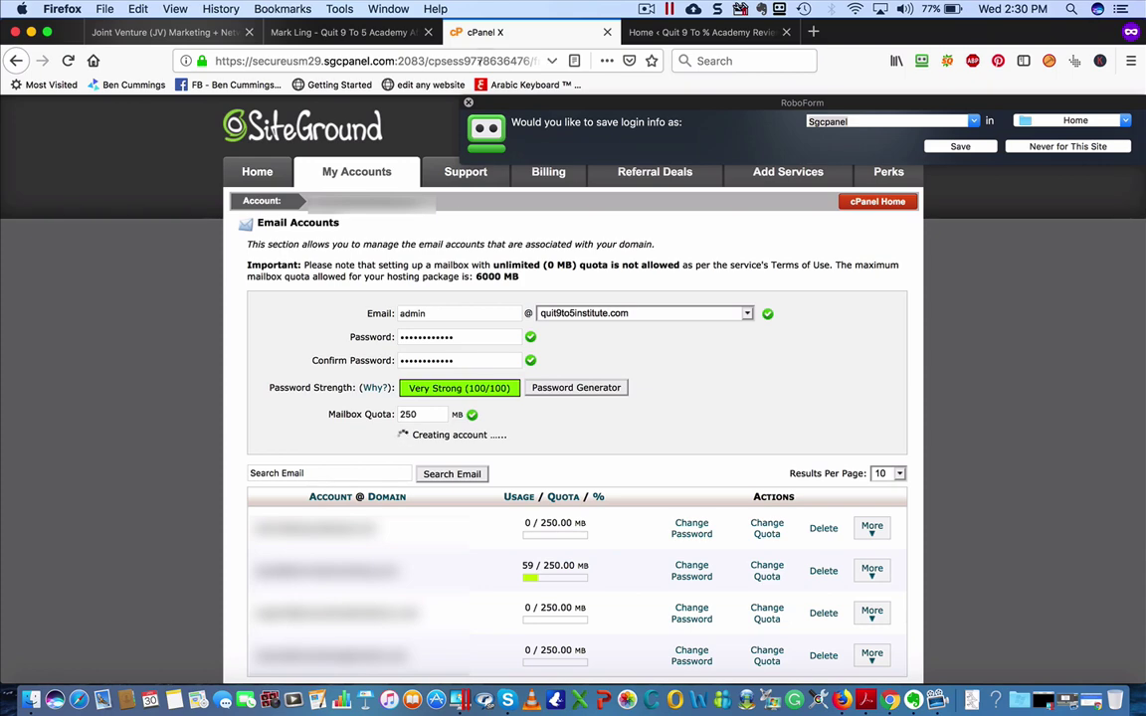
pyautogui.click(468, 103)
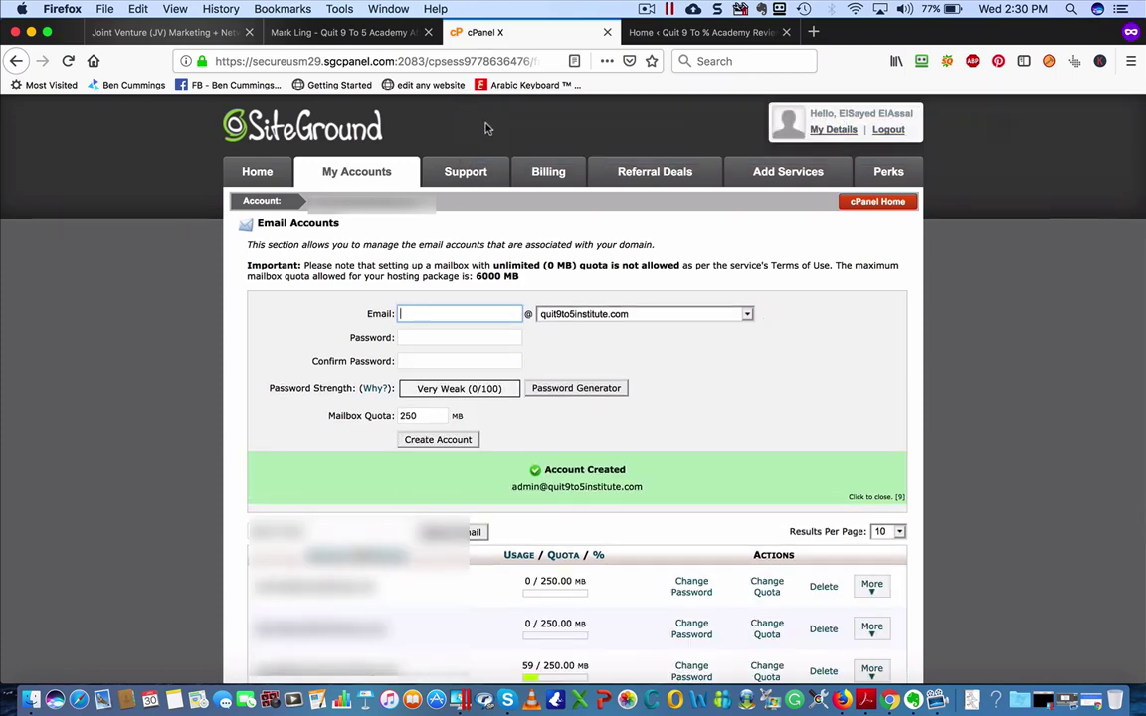
pyautogui.scroll(-2, 818, 475)
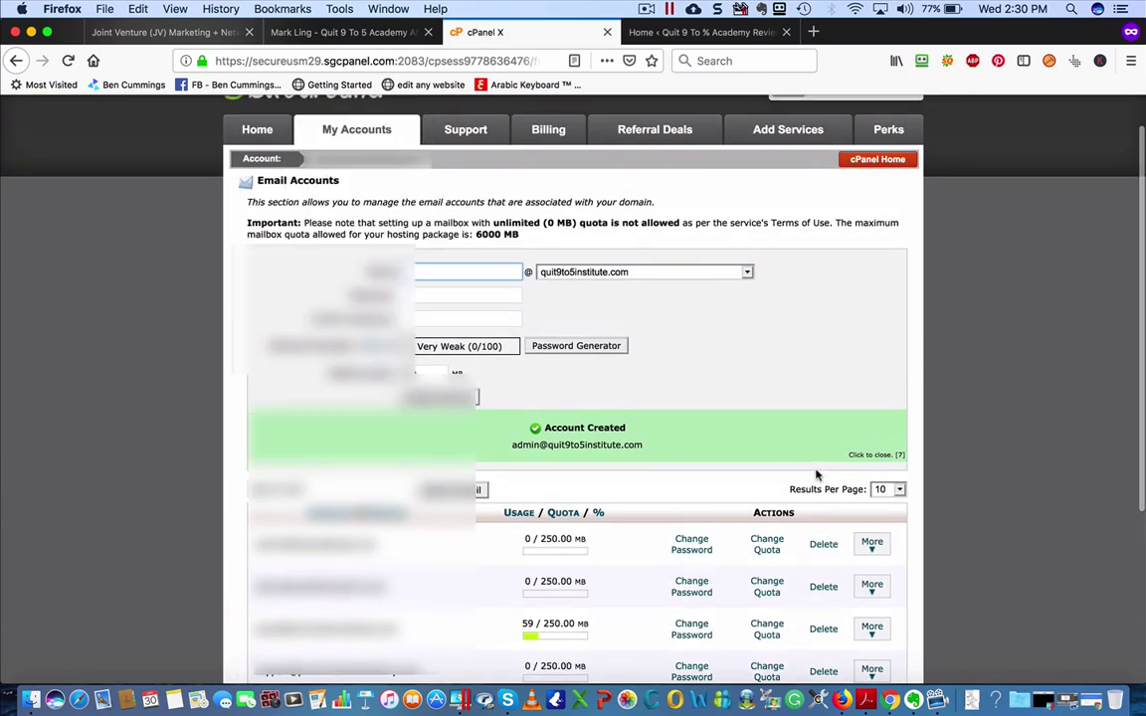
pyautogui.scroll(-5, 818, 476)
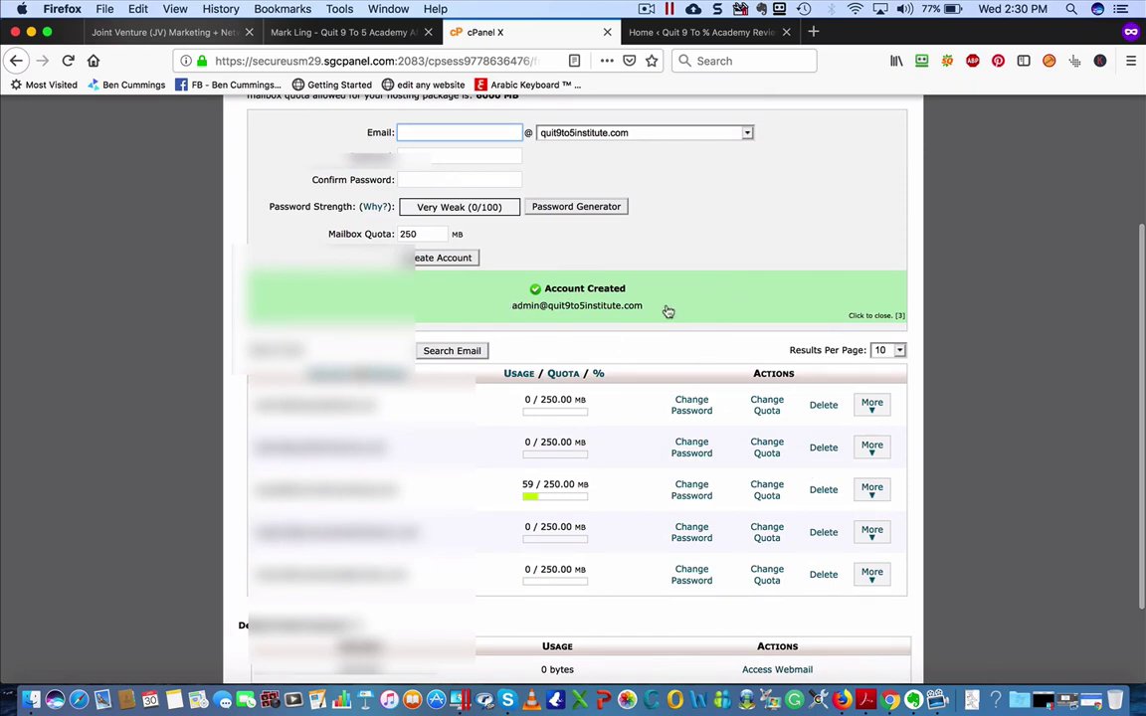
pyautogui.scroll(-3, 733, 317)
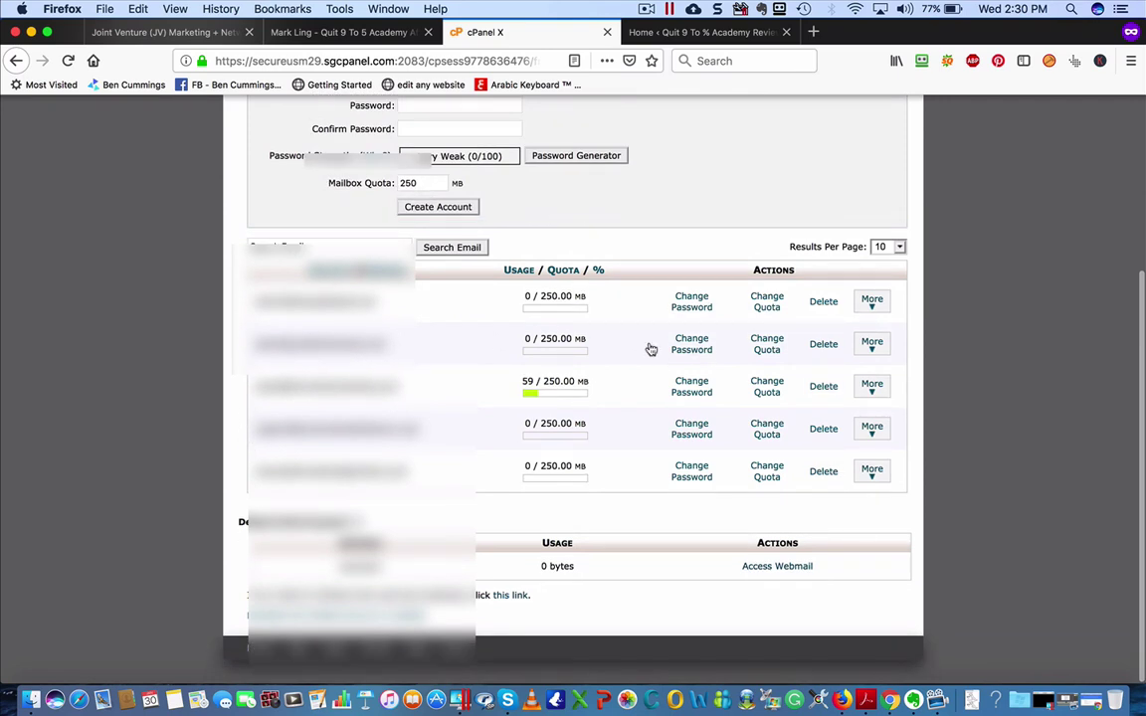
# Access webmail for the admin mailbox, set SquirrelMail as the default client, and launch it.
pyautogui.click(873, 348)
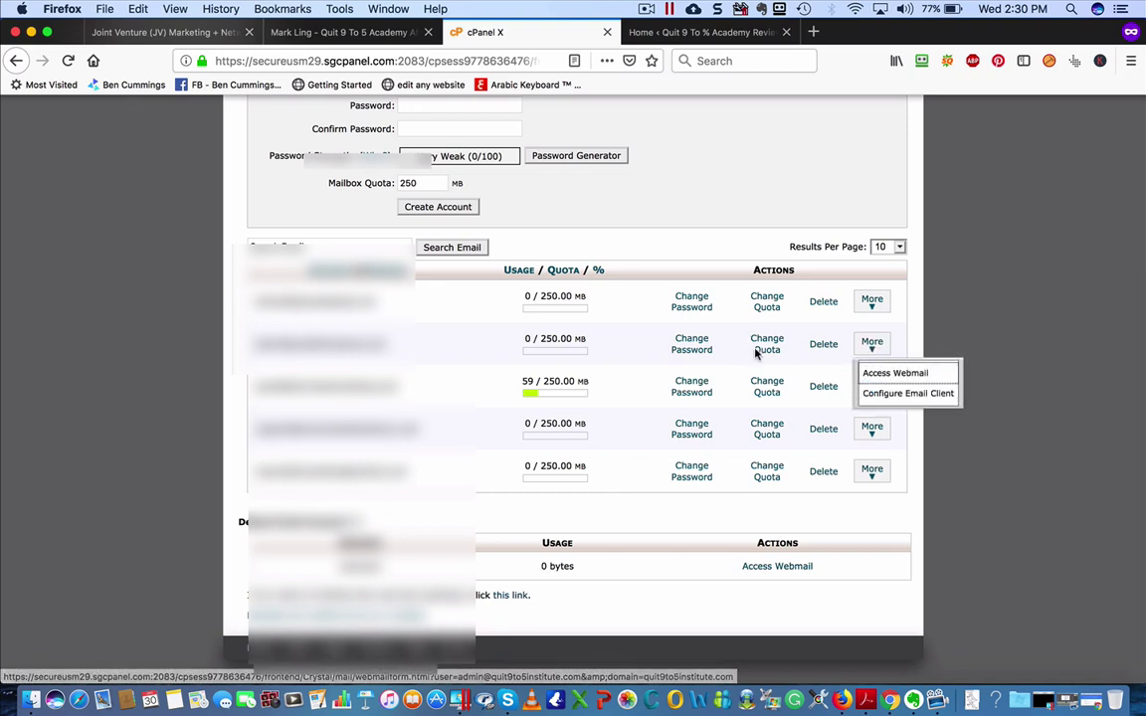
pyautogui.click(1029, 336)
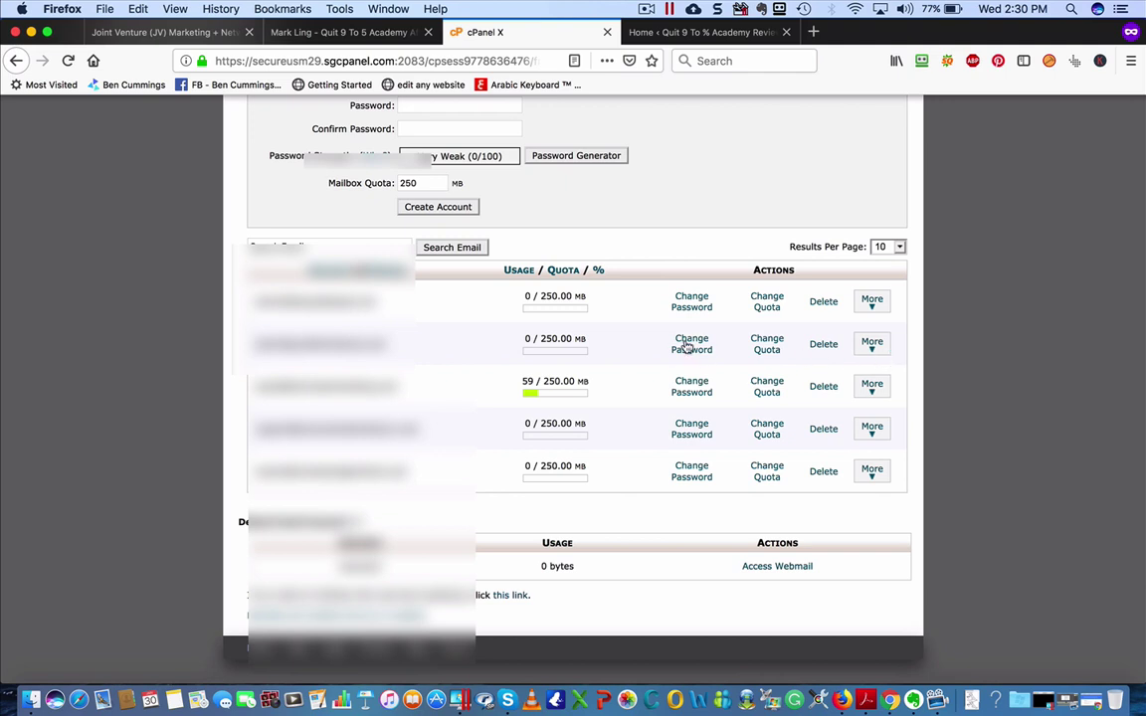
pyautogui.click(874, 345)
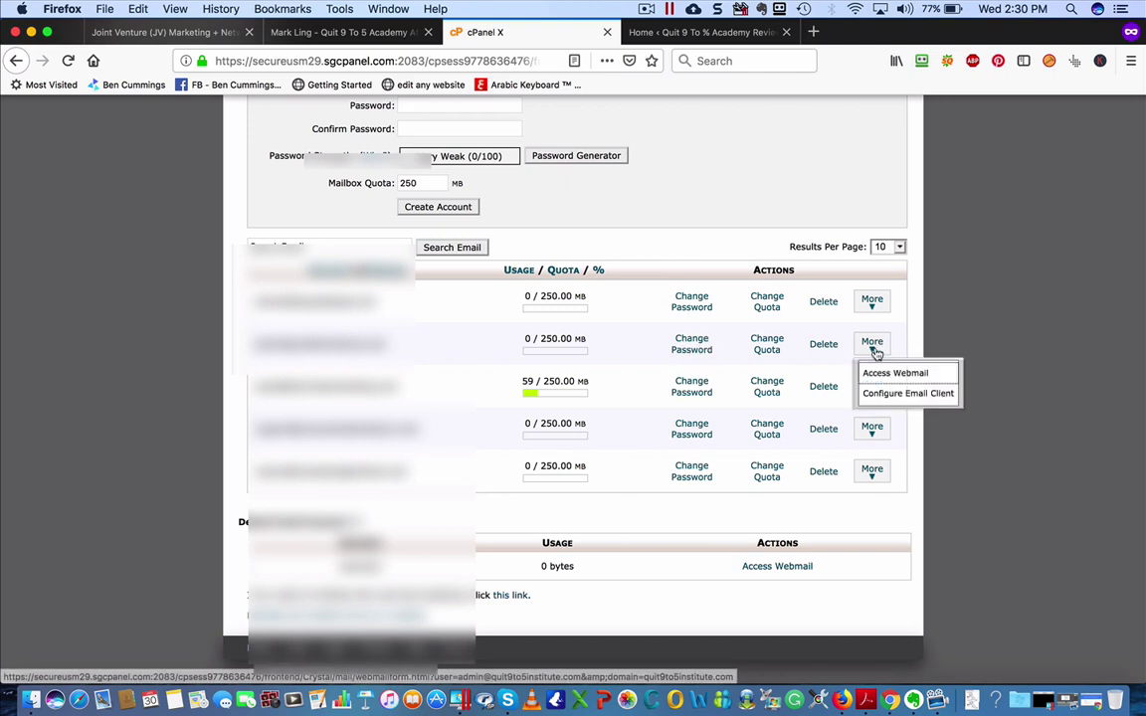
pyautogui.click(884, 374)
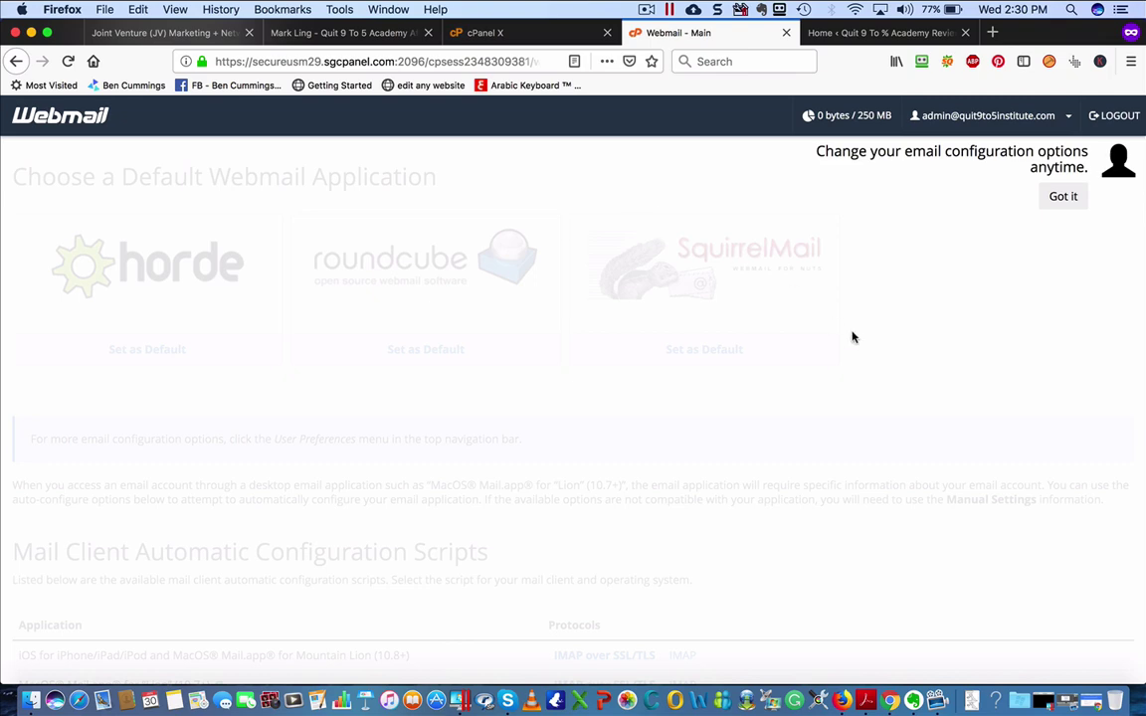
pyautogui.click(1061, 199)
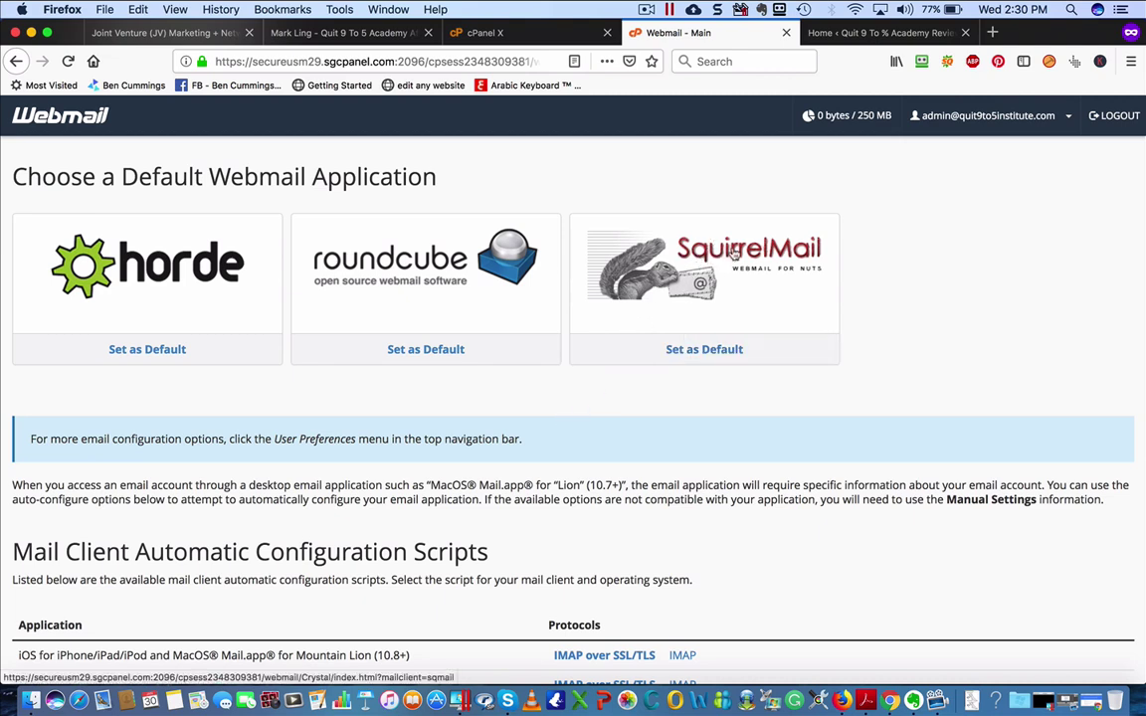
pyautogui.click(704, 351)
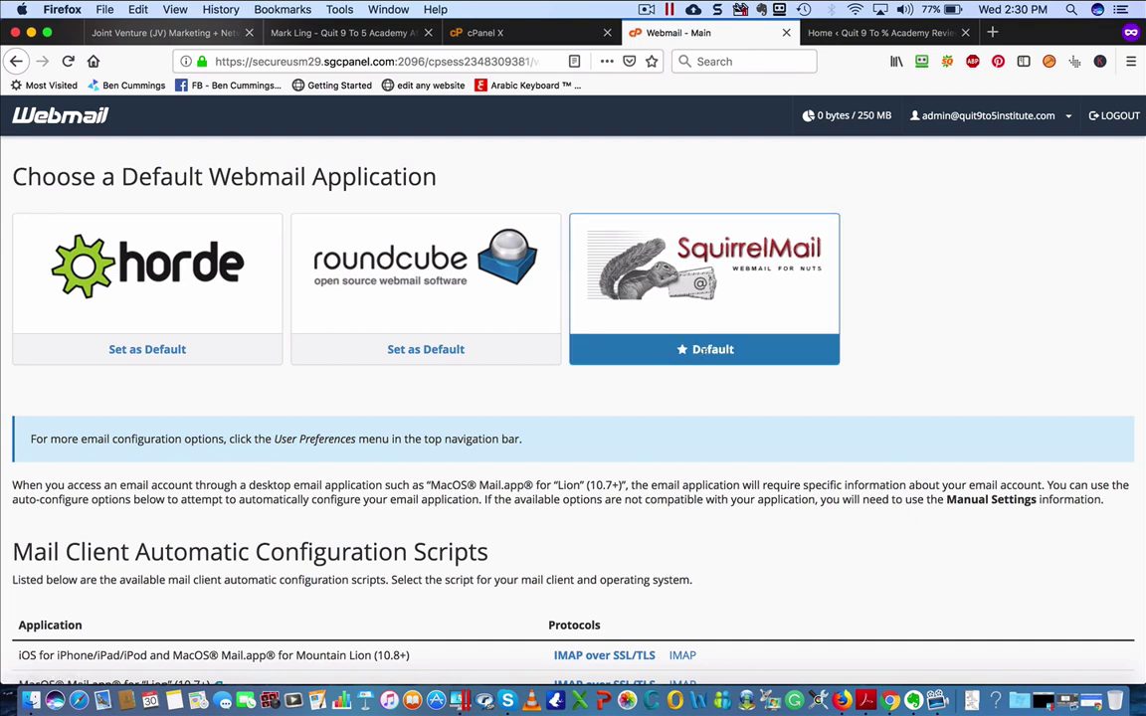
pyautogui.click(709, 260)
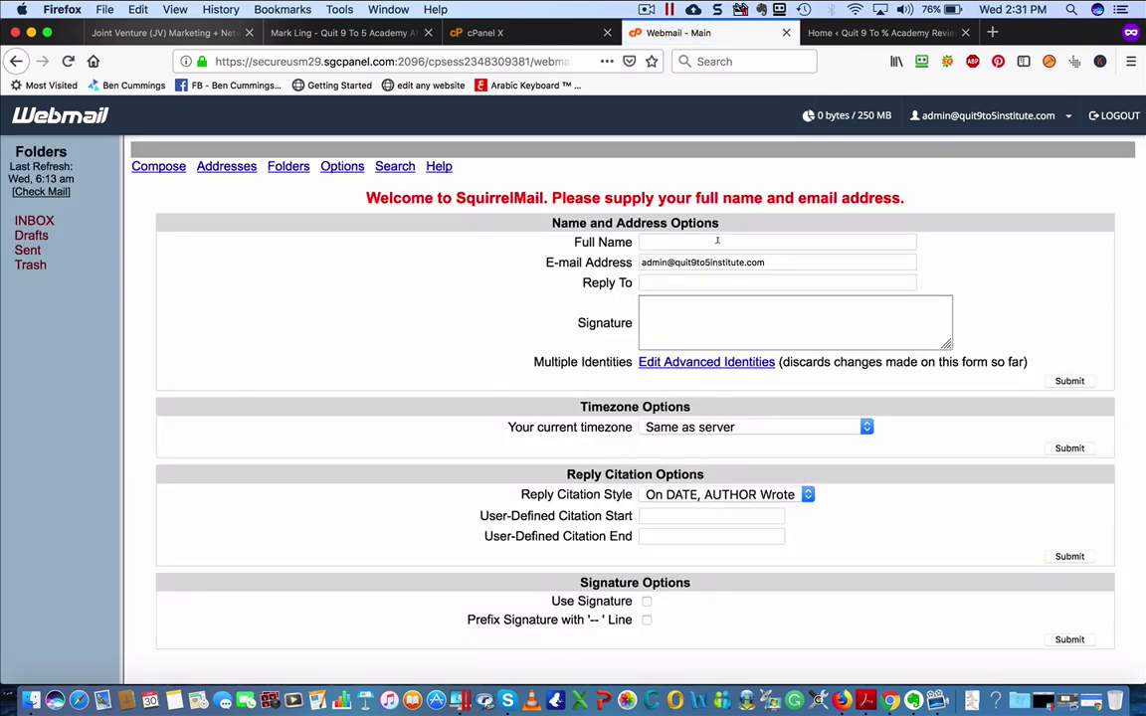
# Enter the account holder's full name and submit SquirrelMail's Name and Address options.
pyautogui.click(667, 245)
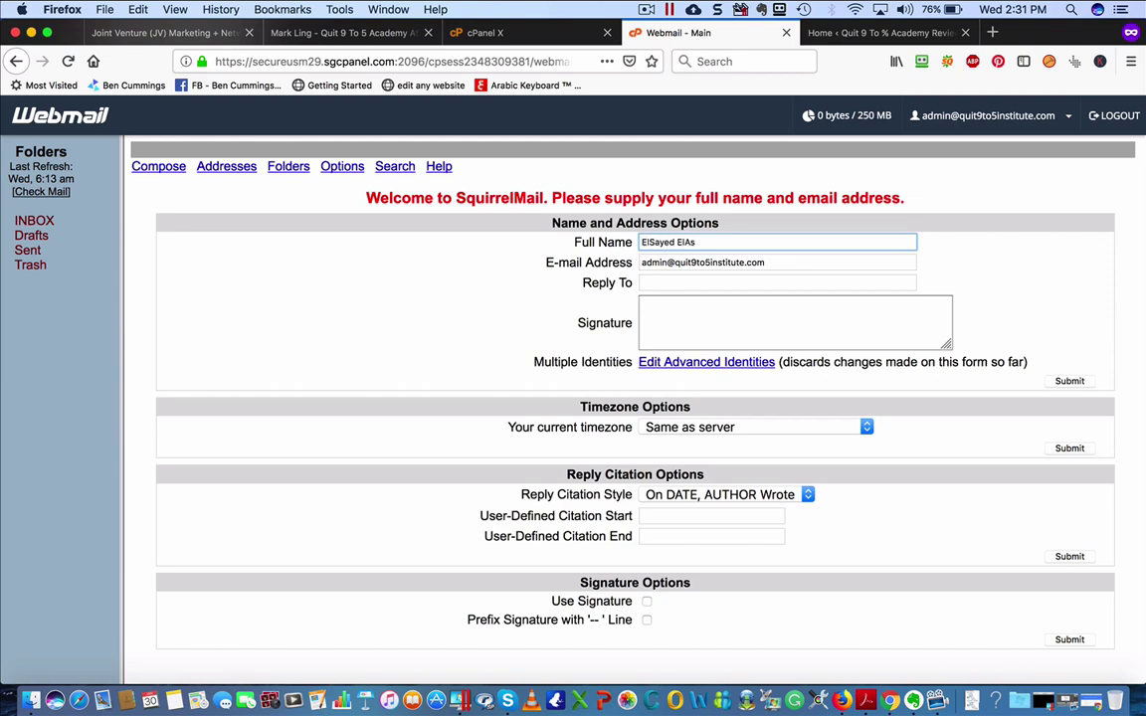
pyautogui.click(736, 294)
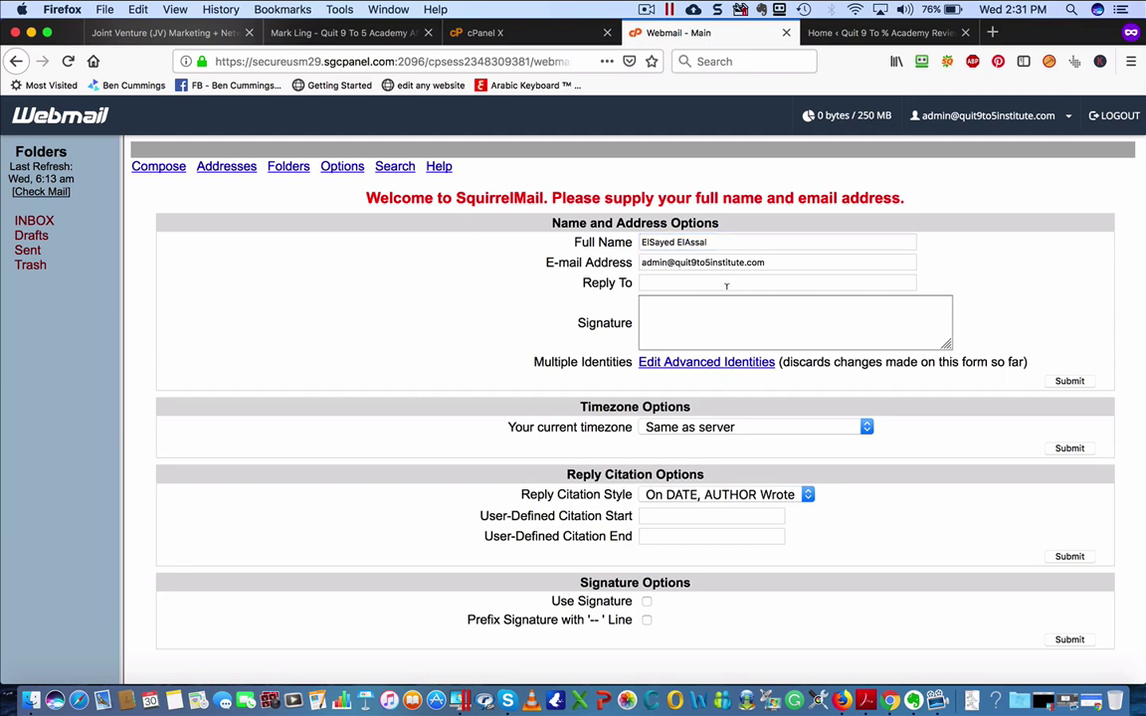
pyautogui.click(688, 310)
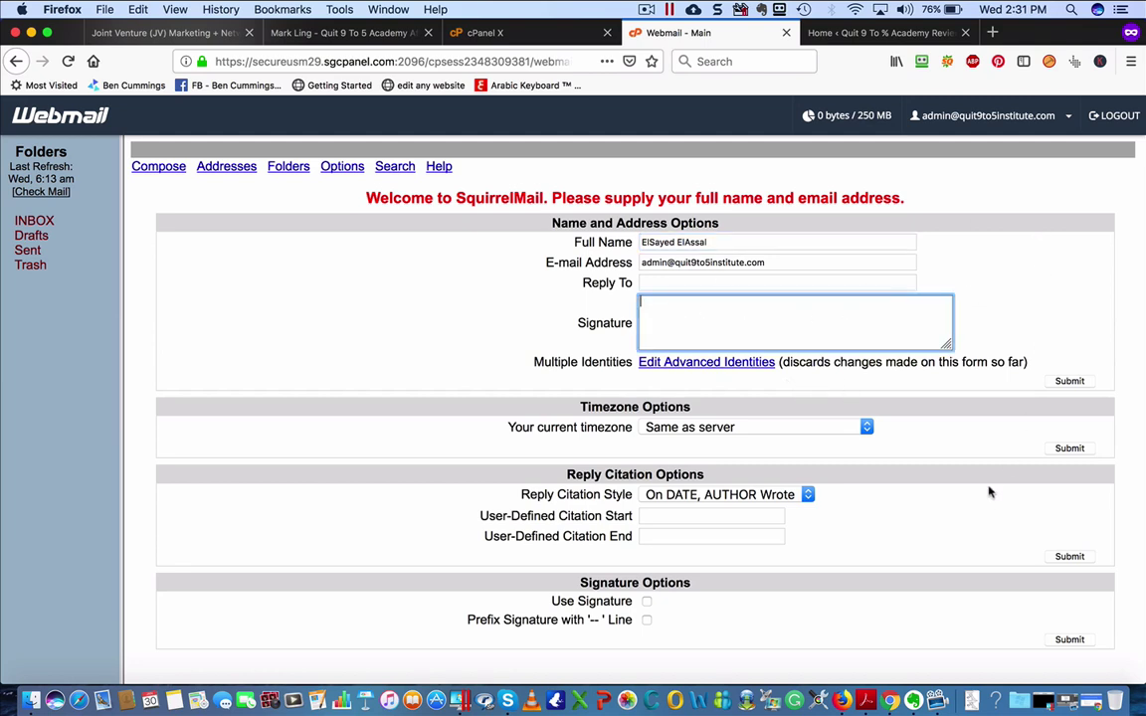
pyautogui.click(1069, 381)
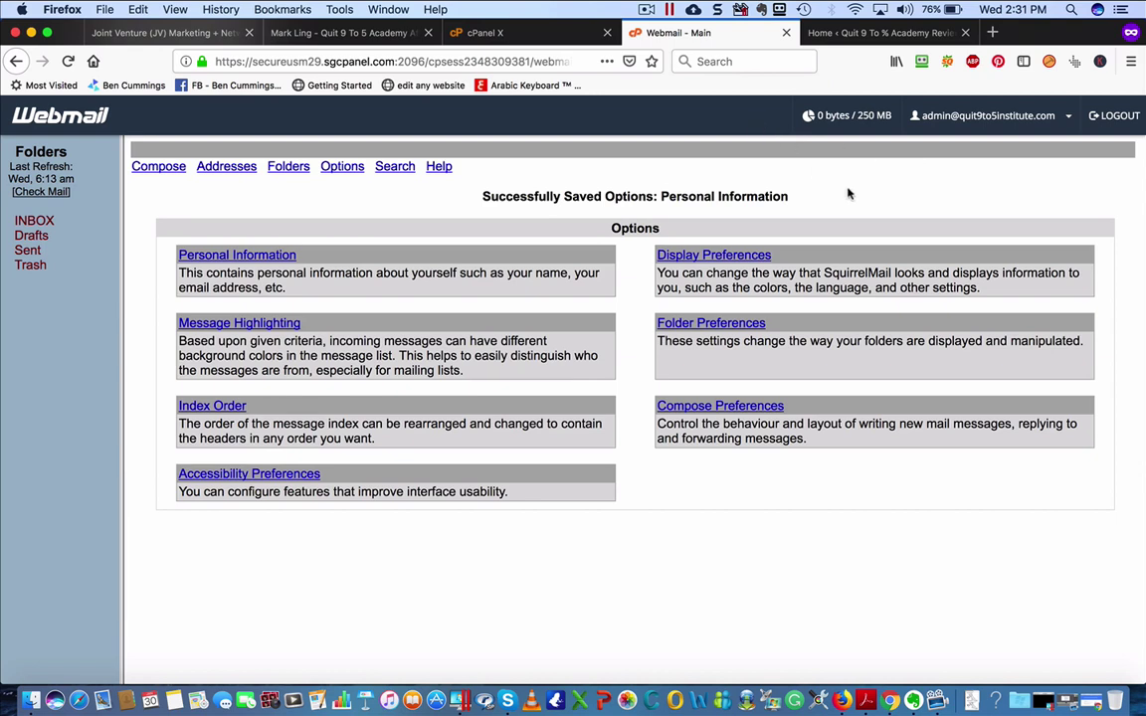
pyautogui.click(1012, 116)
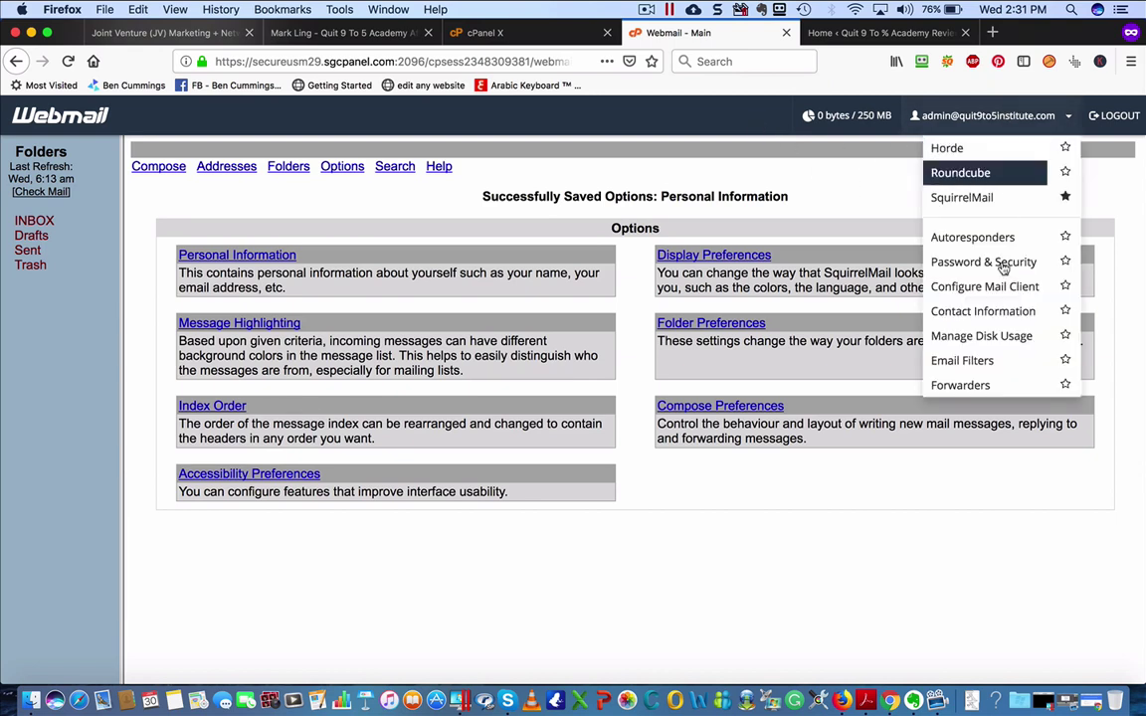
# Go to Forwarders and start a new forwarder for the admin mailbox.
pyautogui.click(1004, 385)
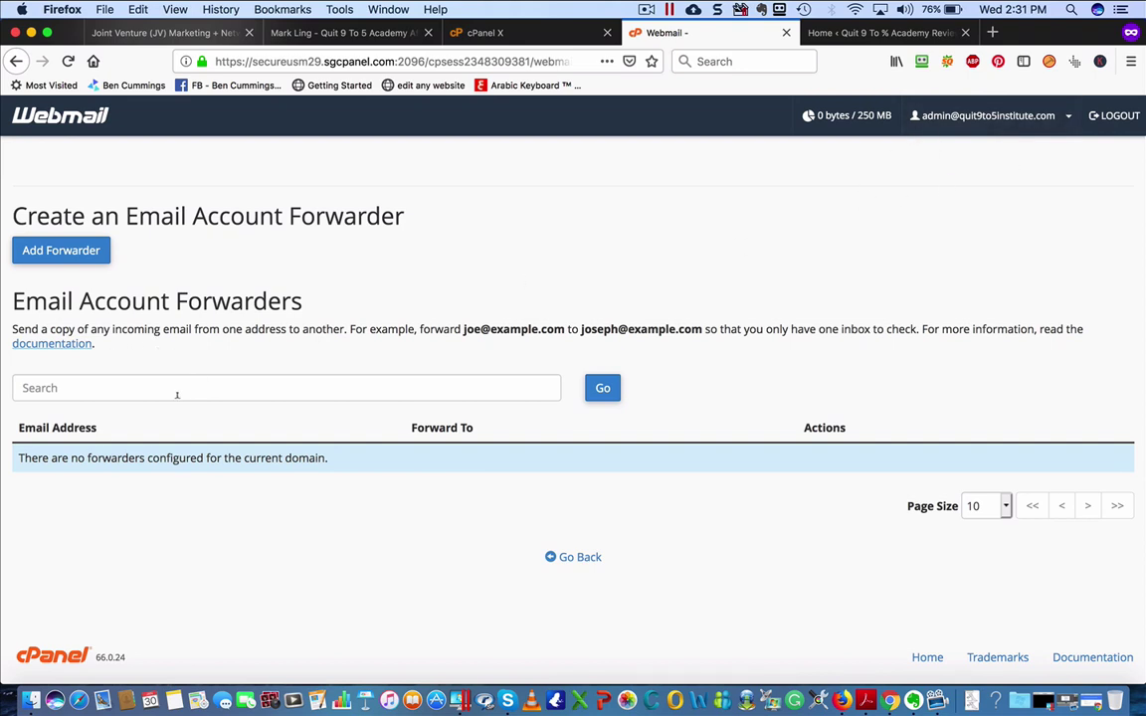
pyautogui.click(55, 249)
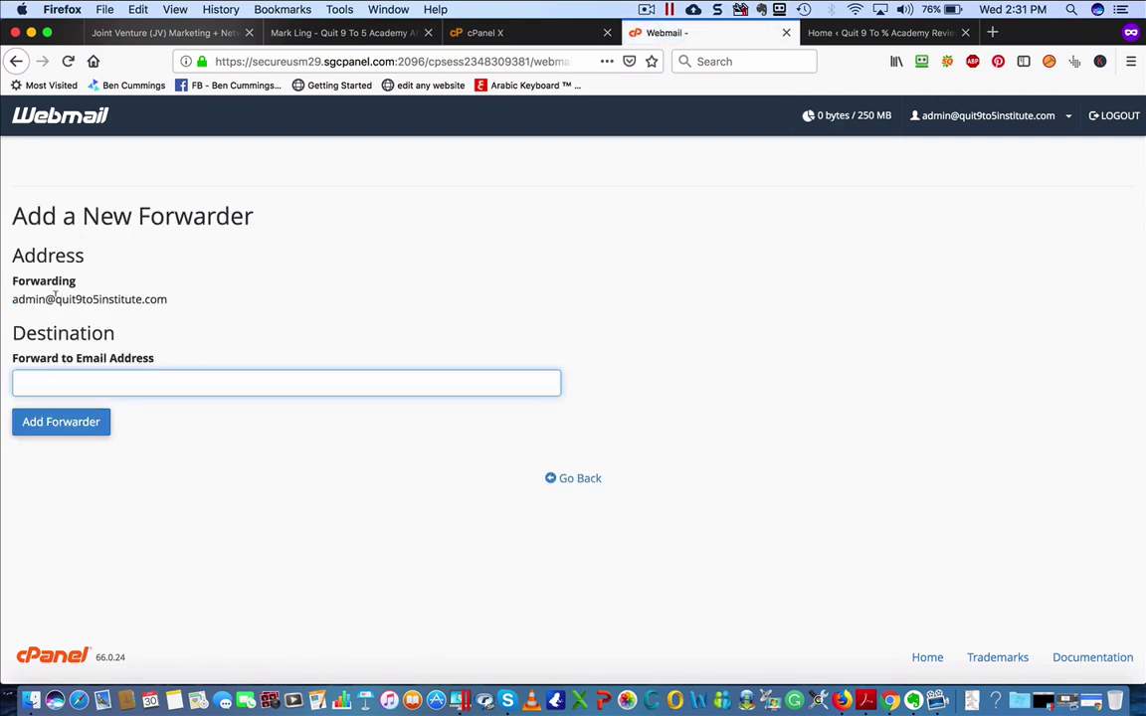
pyautogui.moveTo(170, 300); pyautogui.dragTo(1, 306)
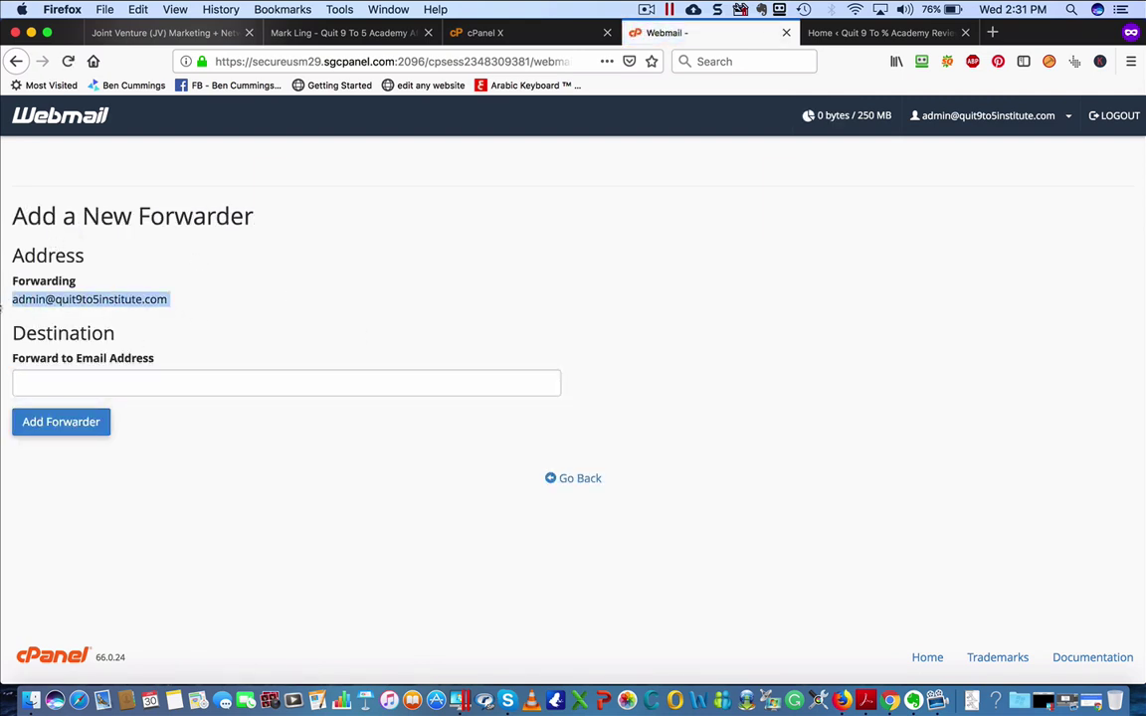
pyautogui.click(240, 337)
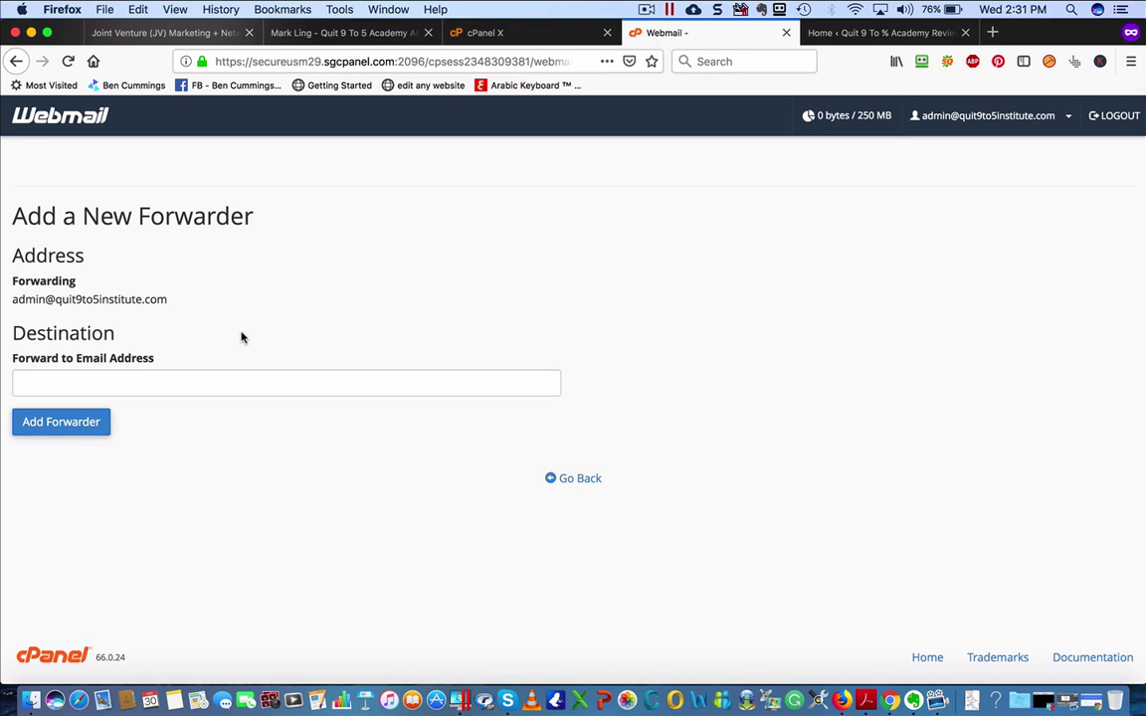
pyautogui.moveTo(169, 298); pyautogui.dragTo(14, 295)
pyautogui.click(334, 338)
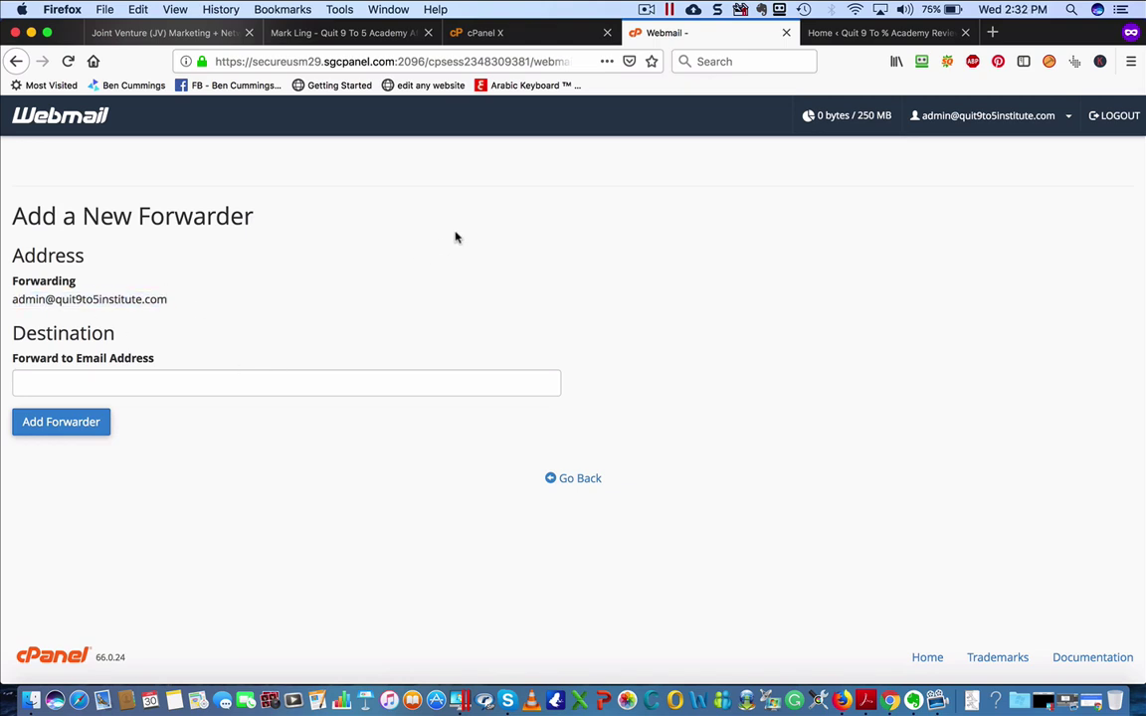